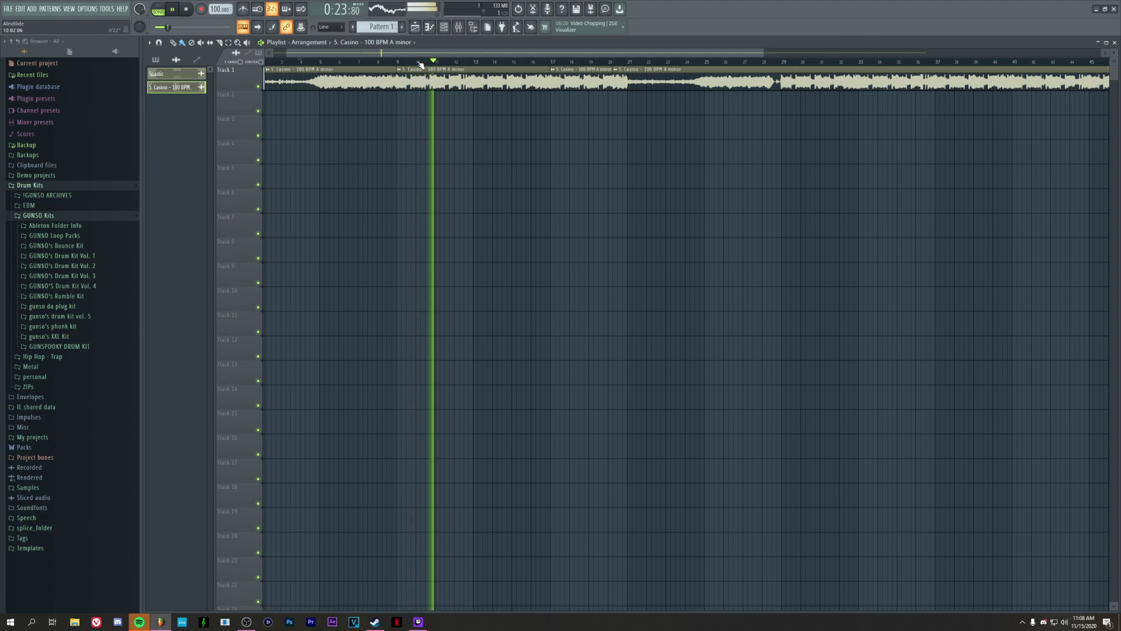
- Audition the song section that starts at bar 17 and park the playhead at bar 17
{"action": "key", "text": "space"}
{"action": "left_click_drag", "start_coordinate": [553, 68], "coordinate": [627, 76]}
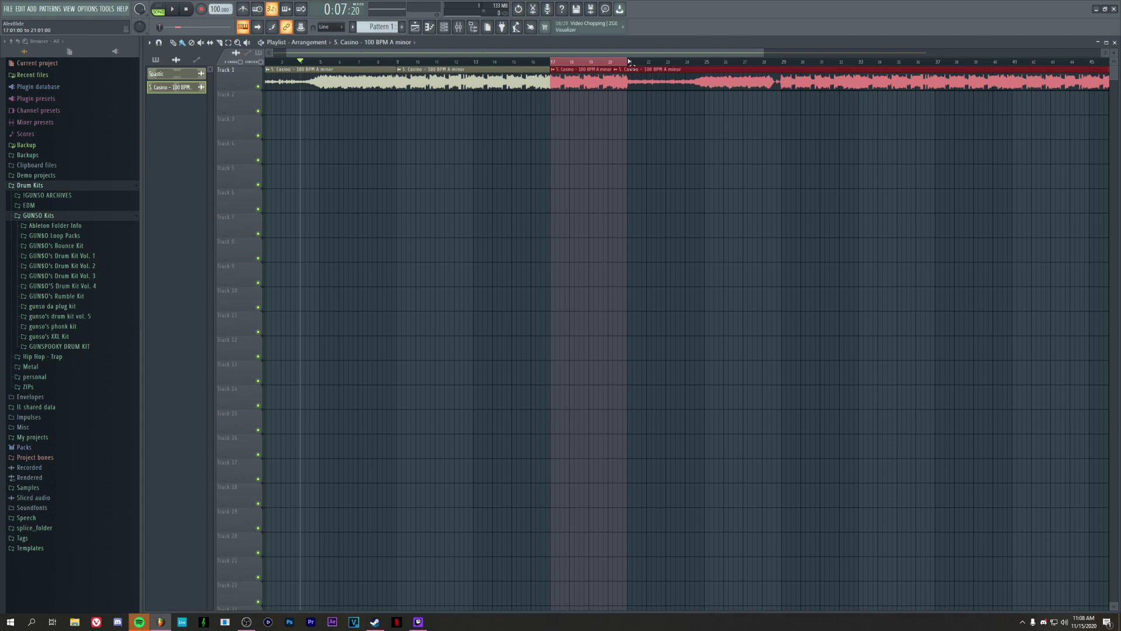
{"action": "left_click", "coordinate": [530, 61]}
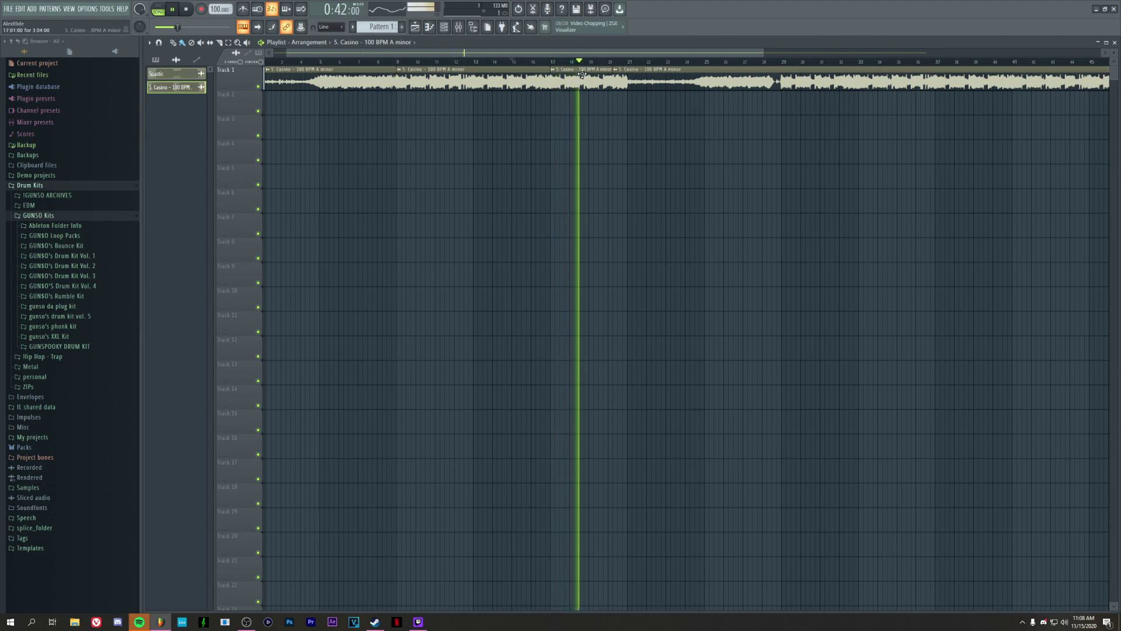
{"action": "key", "text": "space"}
{"action": "left_click_drag", "start_coordinate": [558, 61], "coordinate": [551, 61]}
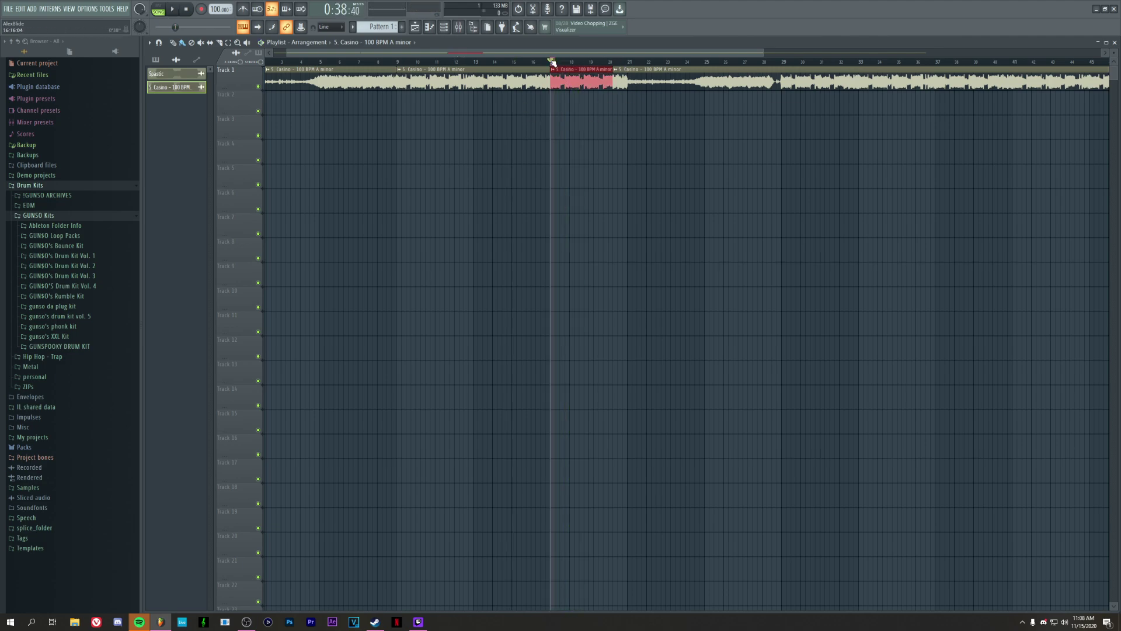
- Open HalfTime from the master track's effect slots and place its window over the playlist
{"action": "left_click", "coordinate": [458, 27]}
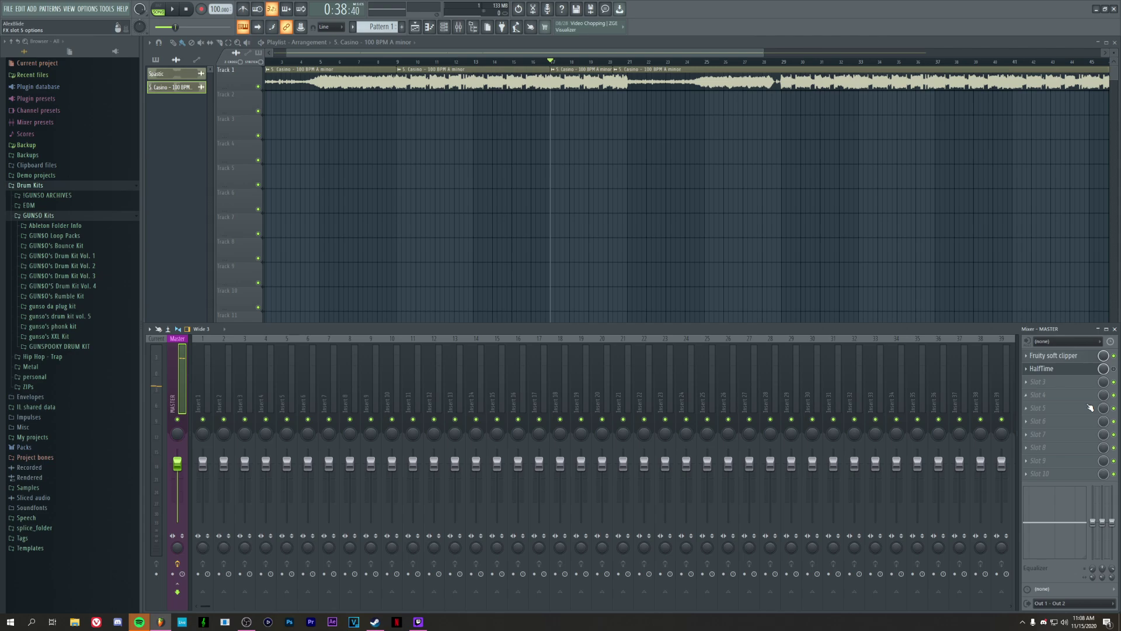
{"action": "left_click", "coordinate": [1058, 370]}
{"action": "left_click_drag", "start_coordinate": [330, 128], "coordinate": [686, 135]}
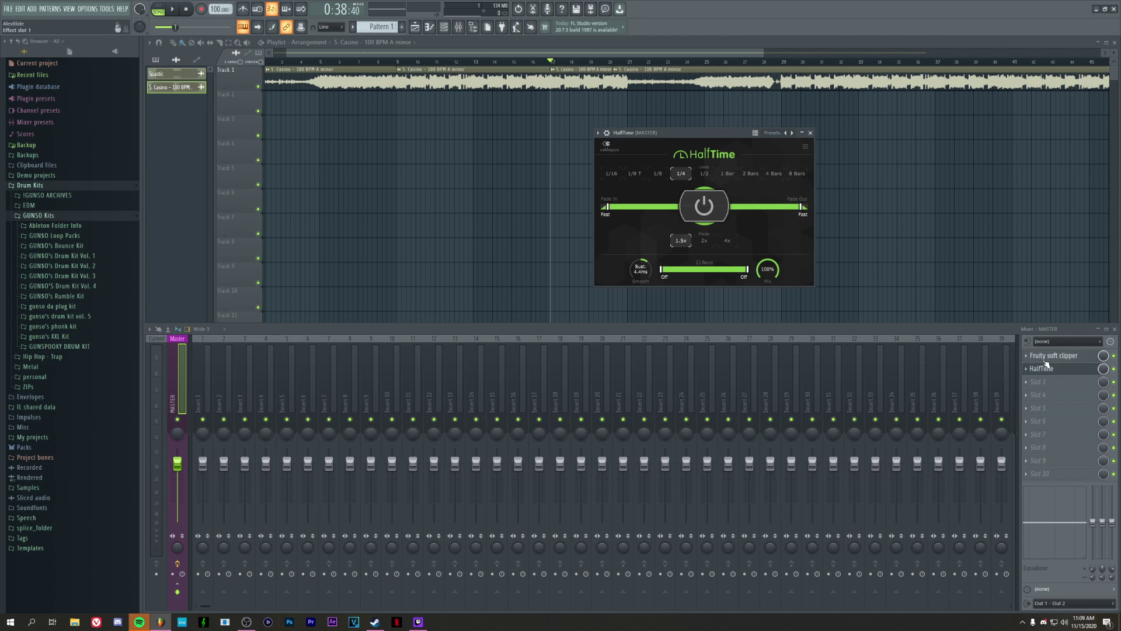
- Load Gross Beat into the master track's third effect slot and try to save the project, dismissing the trial warning
{"action": "left_click", "coordinate": [1038, 382]}
{"action": "left_click", "coordinate": [909, 486]}
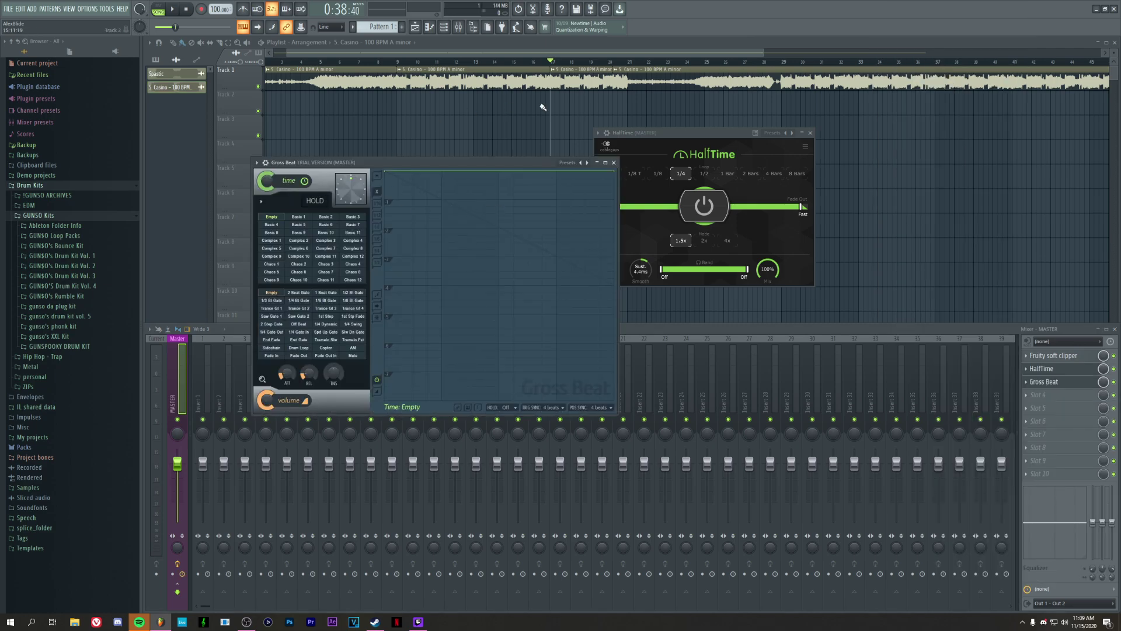
{"action": "key", "text": "ctrl+s"}
{"action": "left_click_drag", "start_coordinate": [569, 237], "coordinate": [745, 167]}
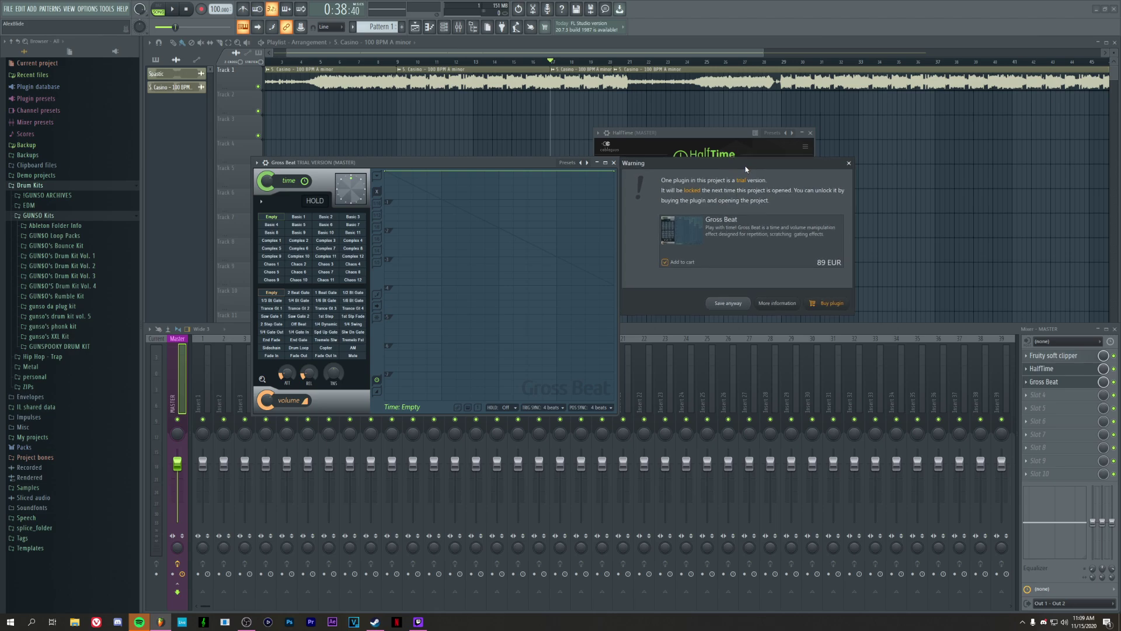
{"action": "left_click", "coordinate": [849, 163]}
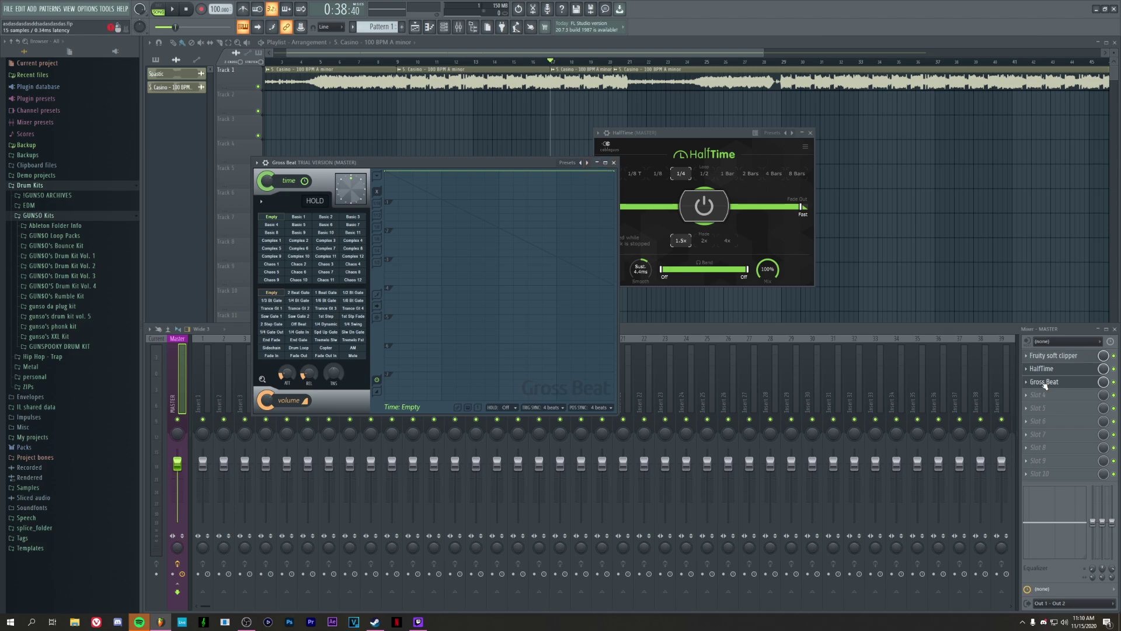
- Load Gross Beat's Momentary preset and choose the Slow Tripplet time effect
{"action": "left_click_drag", "start_coordinate": [496, 166], "coordinate": [471, 138]}
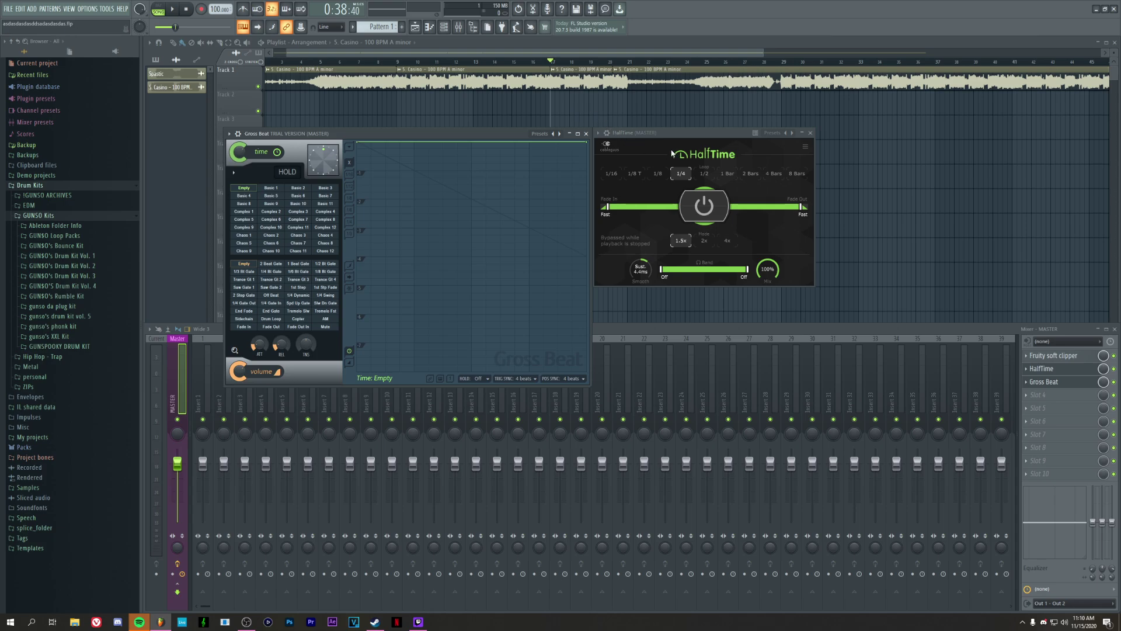
{"action": "left_click", "coordinate": [559, 134]}
{"action": "left_click", "coordinate": [581, 159]}
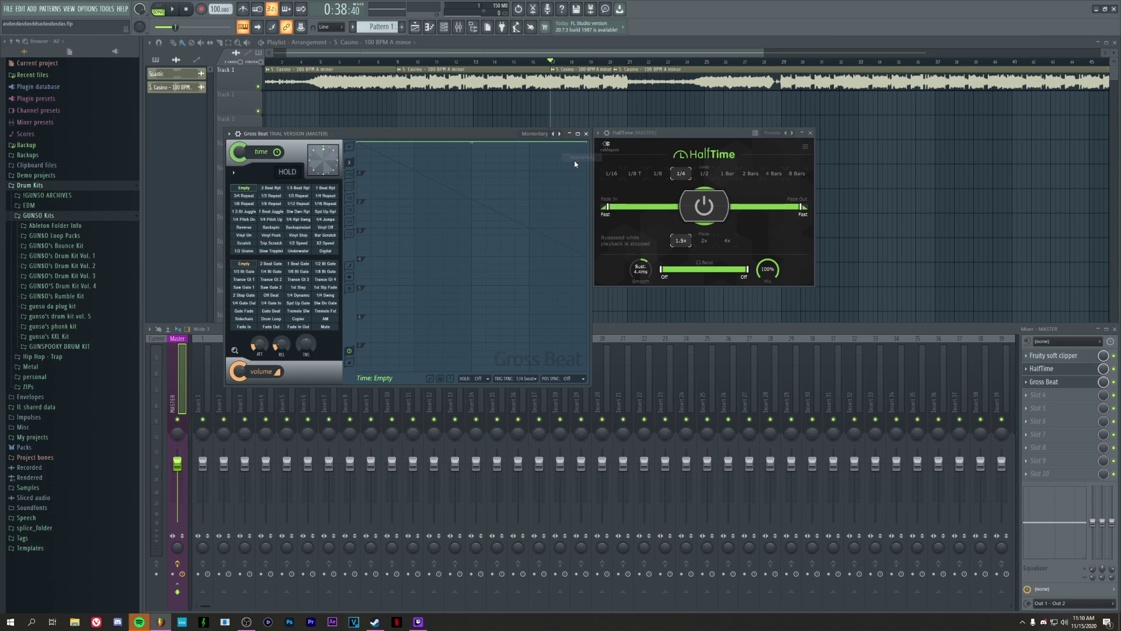
{"action": "left_click", "coordinate": [271, 250]}
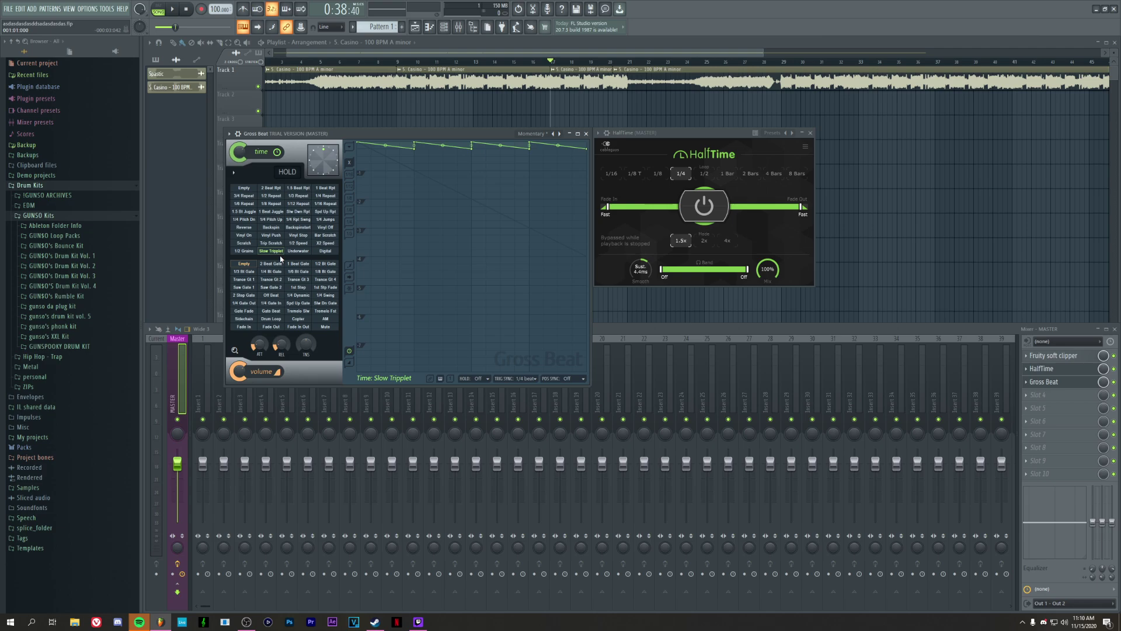
- Bypass HalfTime and play the section from bar 17 through Gross Beat alone
{"action": "left_click", "coordinate": [1113, 369]}
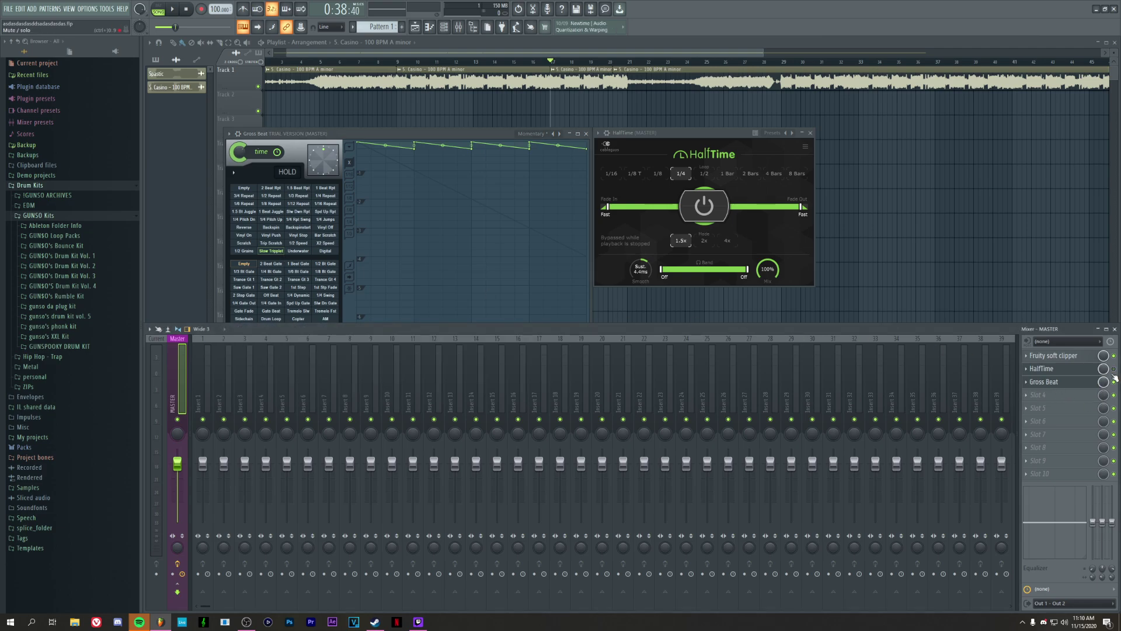
{"action": "left_click_drag", "start_coordinate": [688, 136], "coordinate": [783, 146]}
{"action": "left_click_drag", "start_coordinate": [455, 137], "coordinate": [499, 162]}
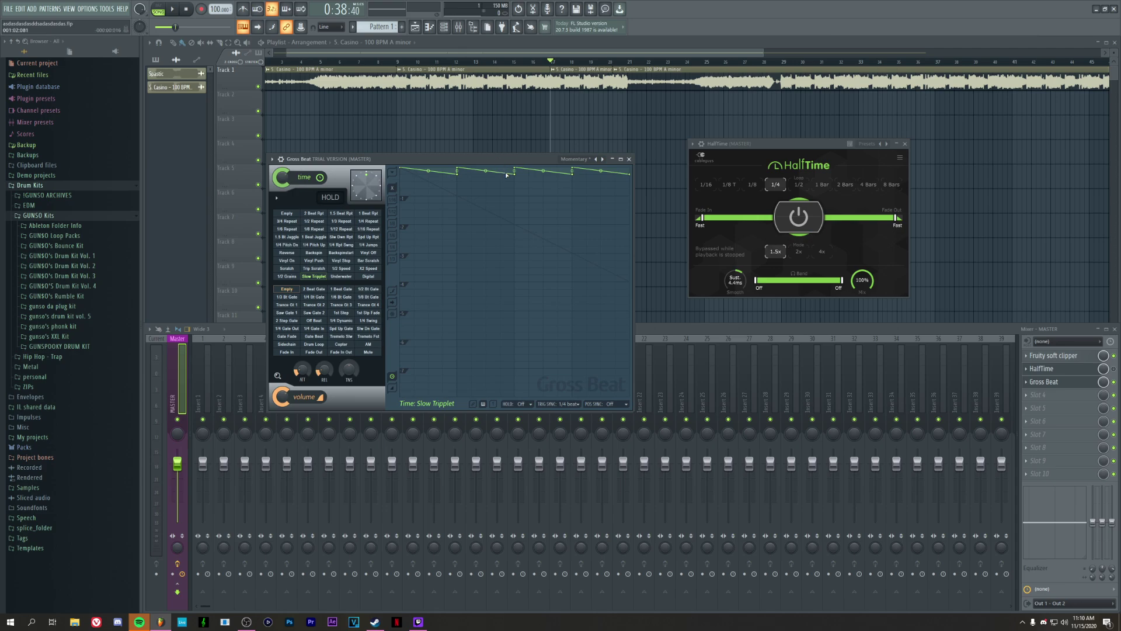
{"action": "key", "text": "space"}
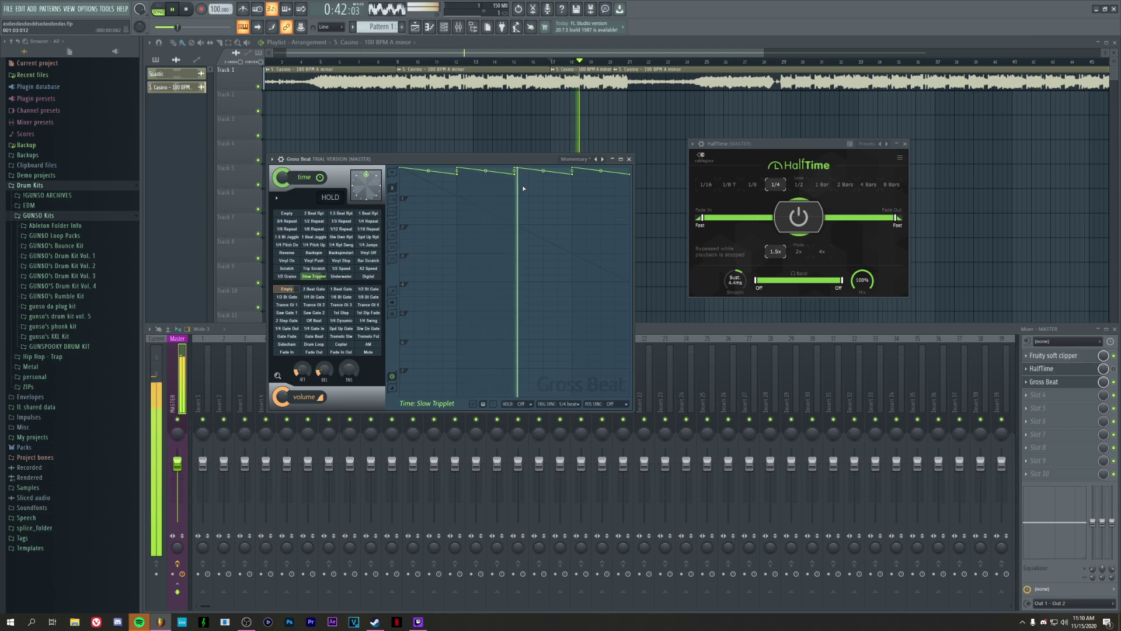
{"action": "key", "text": "space"}
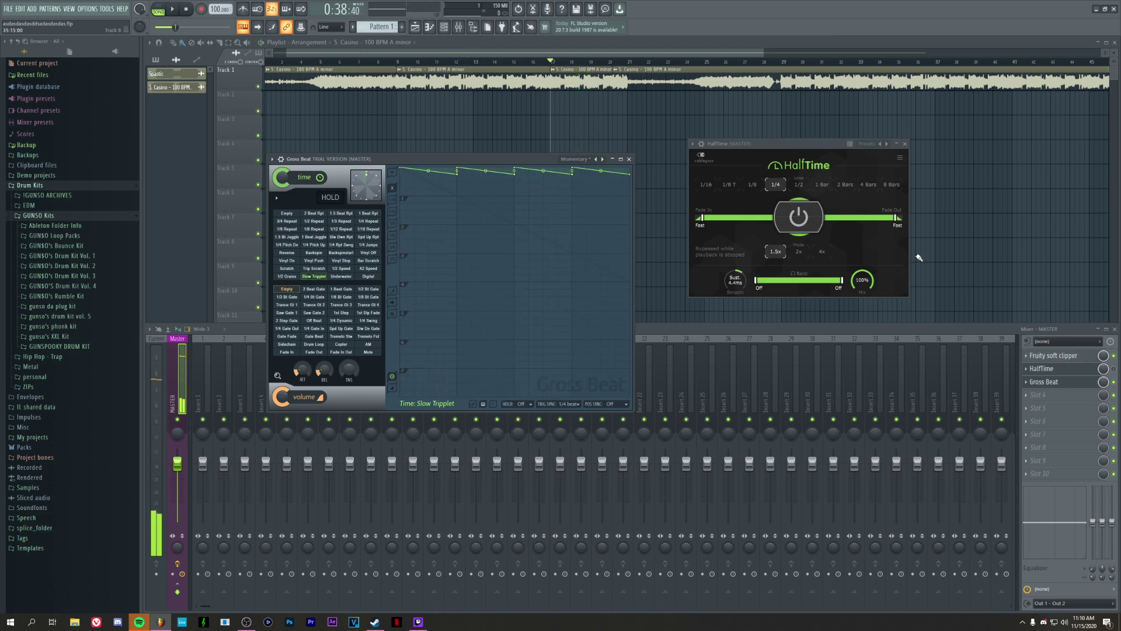
- Bypass Gross Beat, re-enable HalfTime, and play the same section for comparison
{"action": "left_click", "coordinate": [1116, 383]}
{"action": "left_click", "coordinate": [1114, 382]}
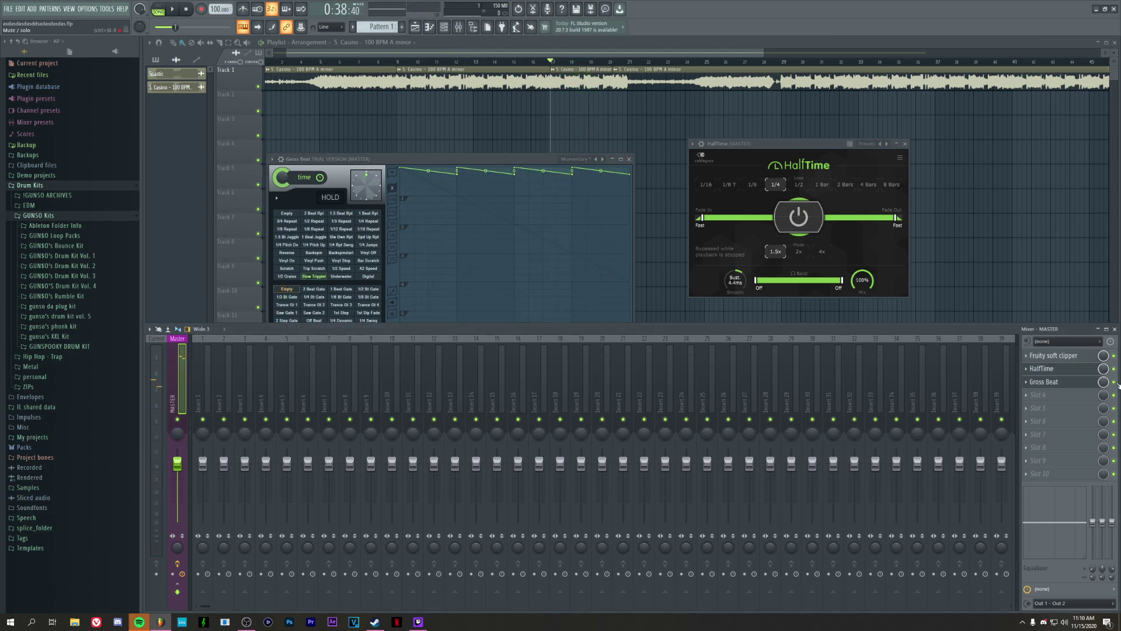
{"action": "key", "text": "space"}
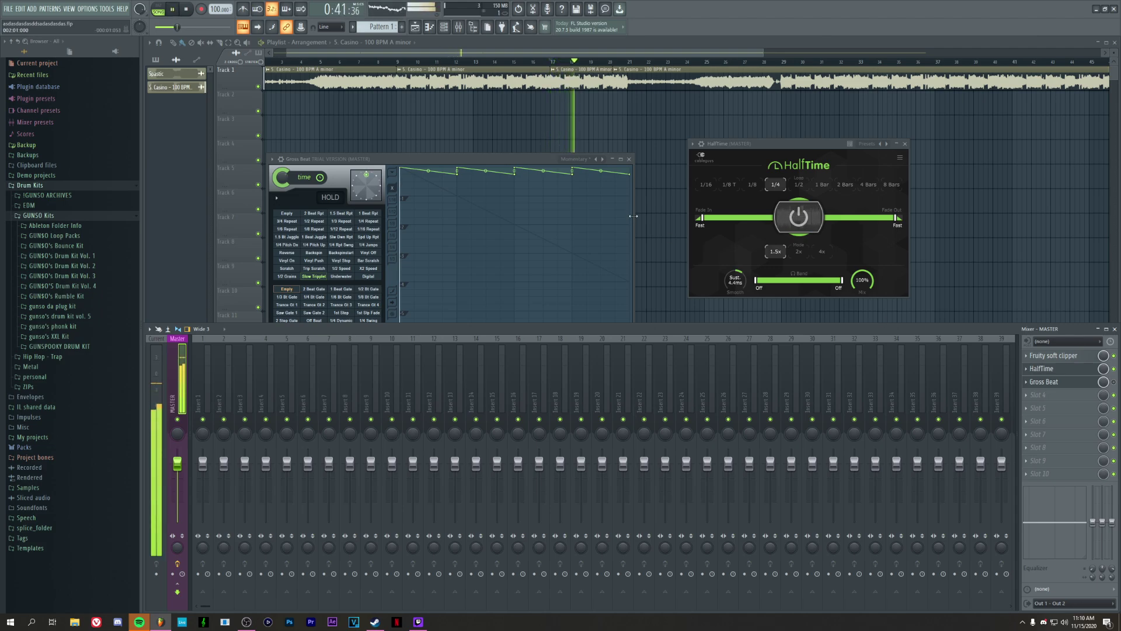
{"action": "key", "text": "space"}
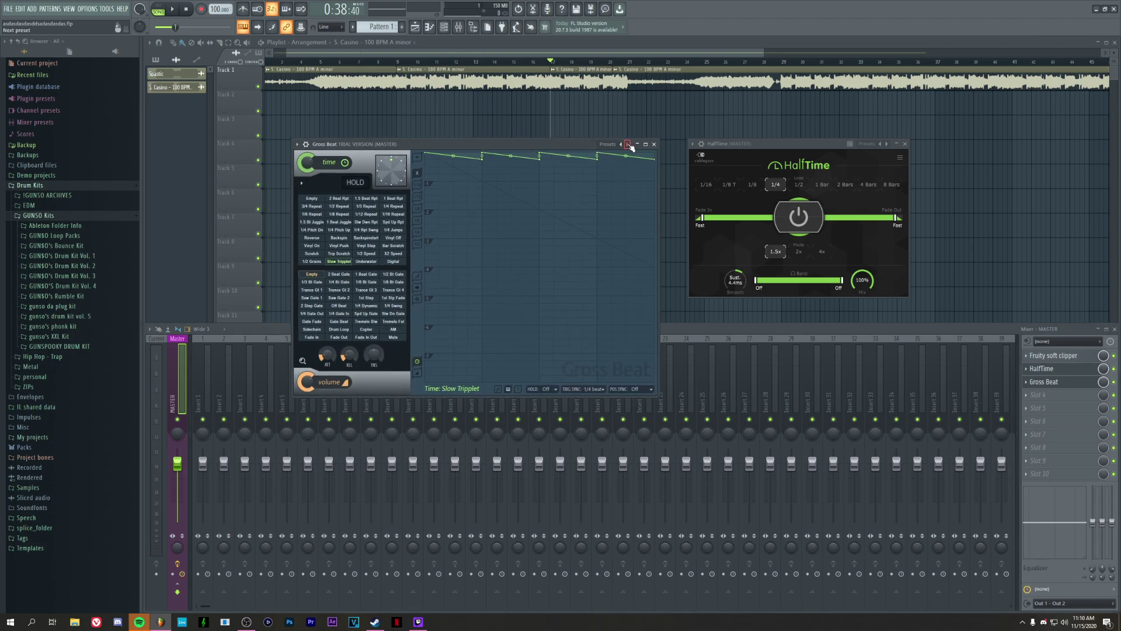
- Look through Gross Beat's preset list and delete the plugin from the master track
{"action": "right_click", "coordinate": [628, 145]}
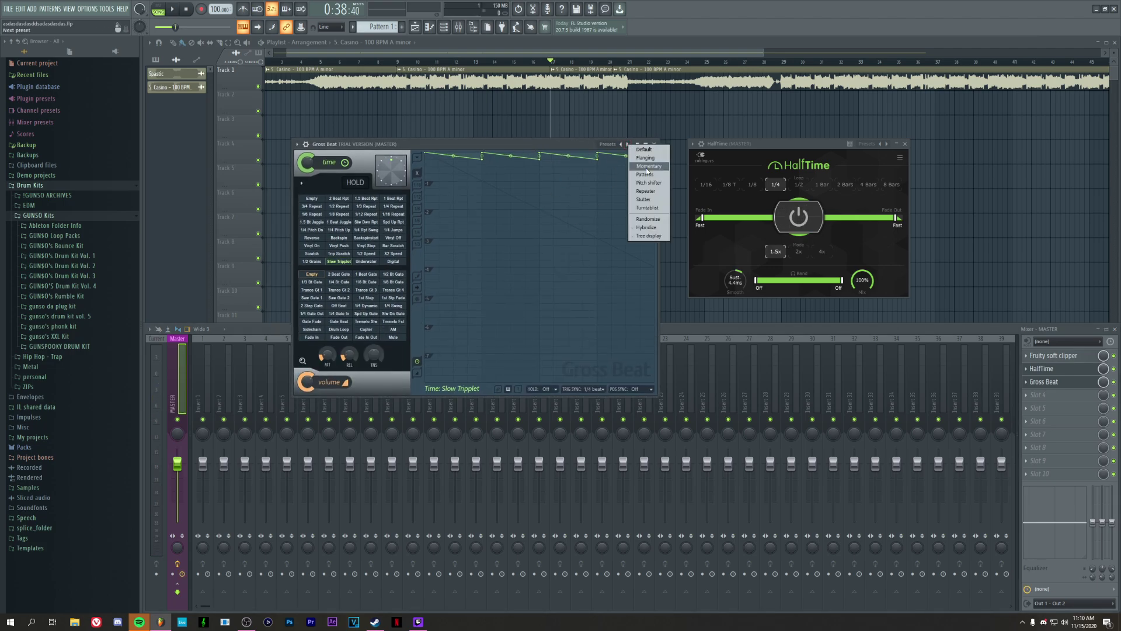
{"action": "left_click", "coordinate": [451, 145]}
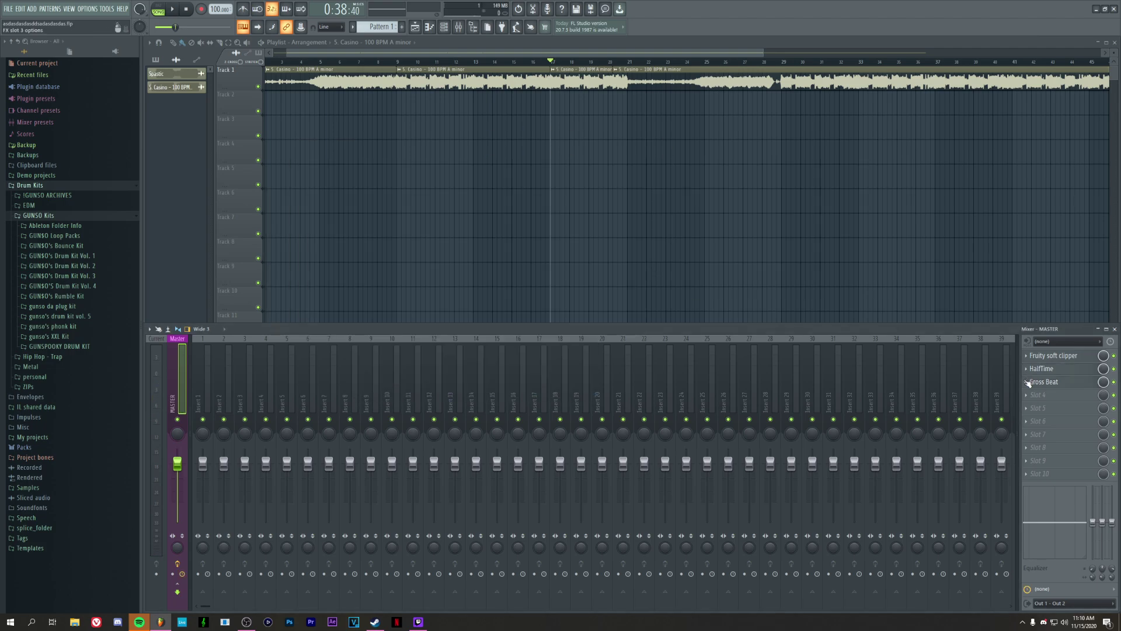
{"action": "left_click", "coordinate": [1029, 383]}
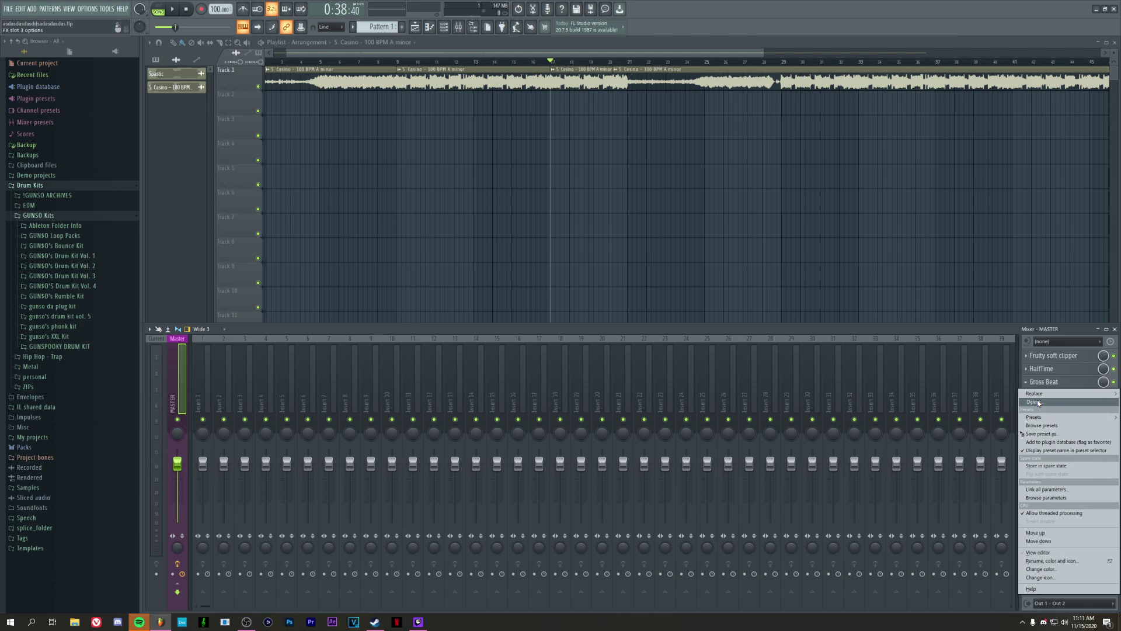
{"action": "left_click", "coordinate": [1038, 401]}
- Highlight bars 17 to 21 on the playlist timeline and clear the selection again
{"action": "left_click_drag", "start_coordinate": [550, 62], "coordinate": [628, 61]}
{"action": "left_click", "coordinate": [555, 62]}
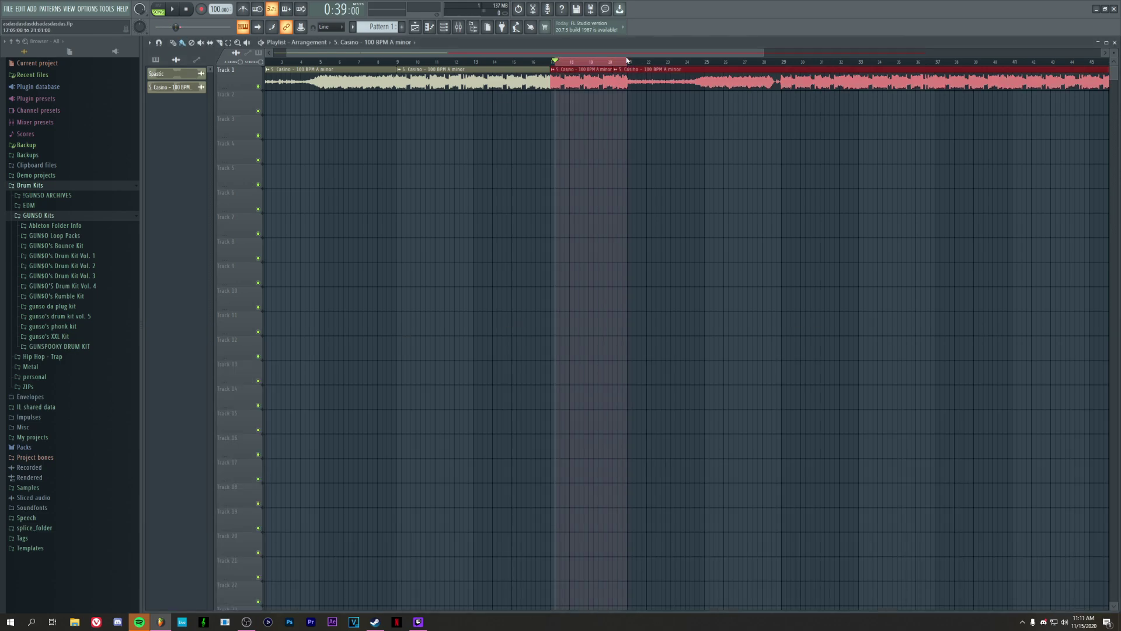
{"action": "left_click", "coordinate": [459, 27]}
{"action": "double_click", "coordinate": [555, 63]}
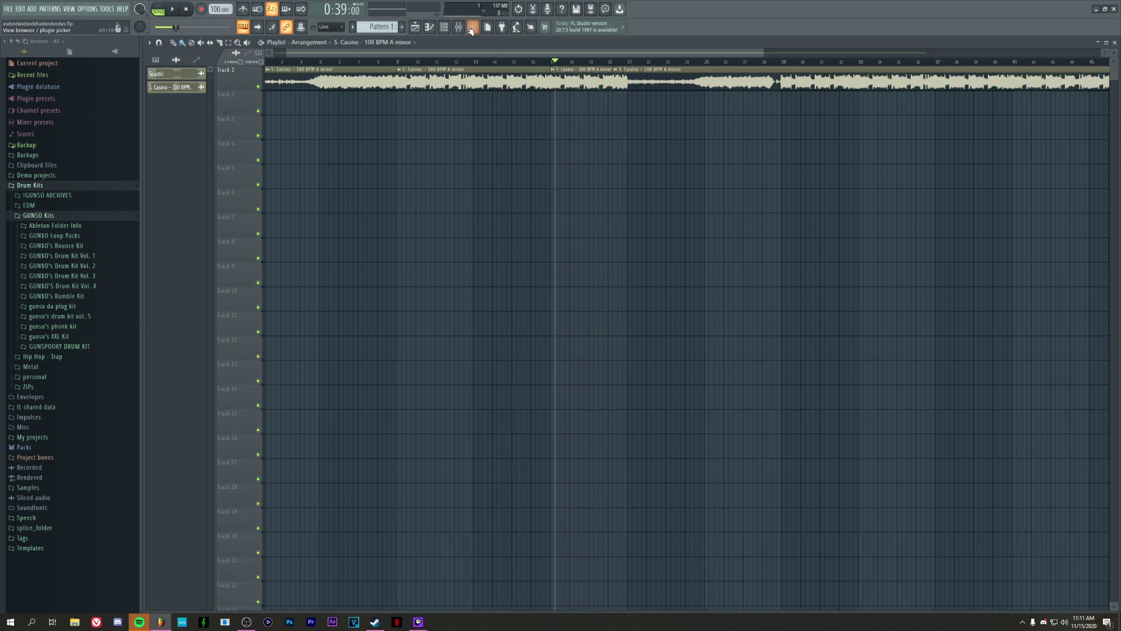
- Add Fruity Love Philter and Fruity Reeverb 2 to the master track's third and fourth effect slots, closing their windows
{"action": "left_click", "coordinate": [467, 28]}
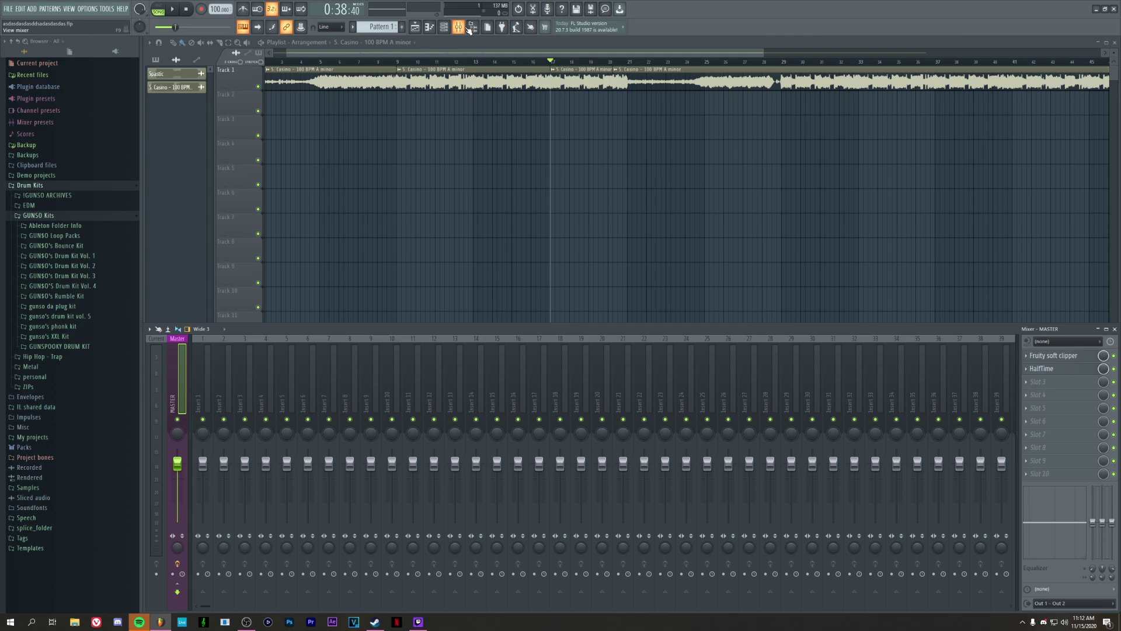
{"action": "left_click", "coordinate": [1066, 382]}
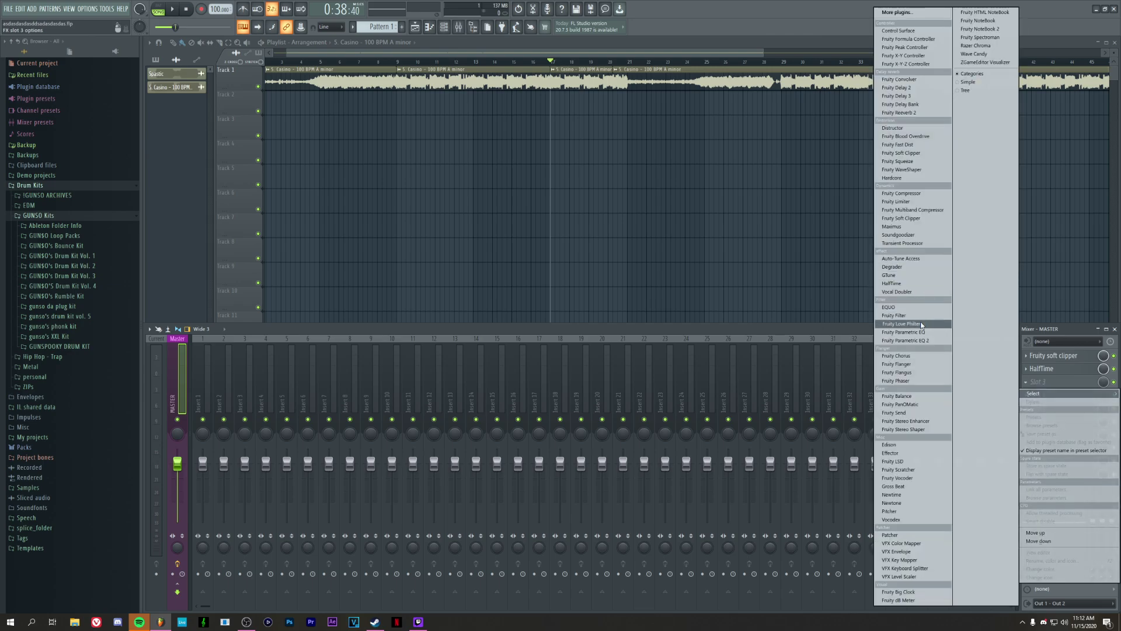
{"action": "left_click", "coordinate": [921, 325]}
{"action": "left_click", "coordinate": [1032, 396]}
{"action": "left_click", "coordinate": [903, 114]}
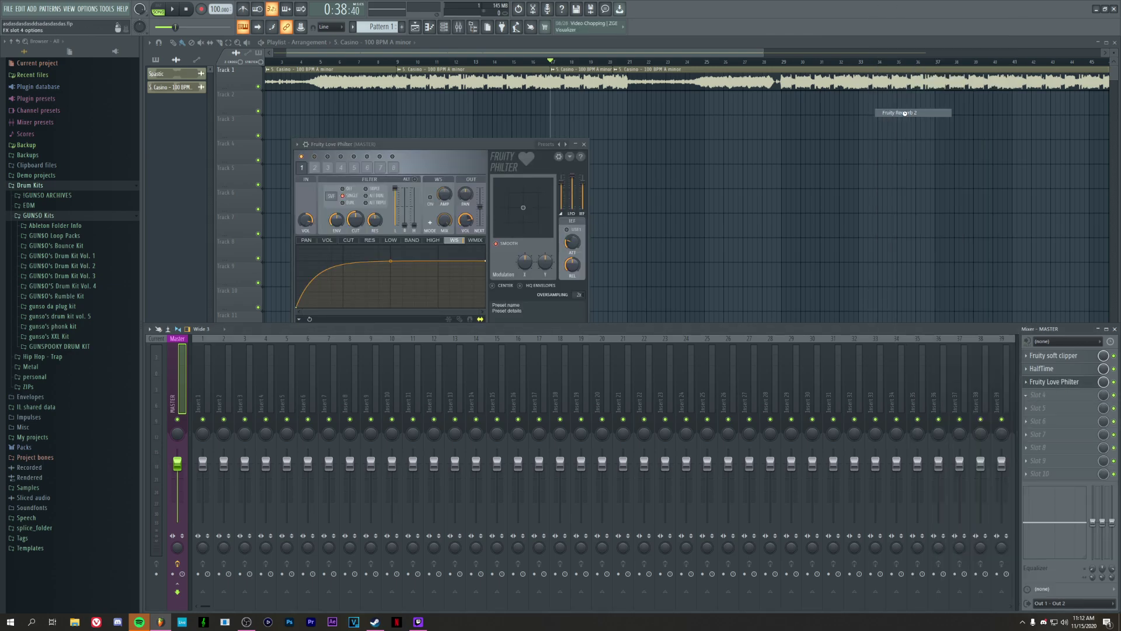
{"action": "key", "text": "F12"}
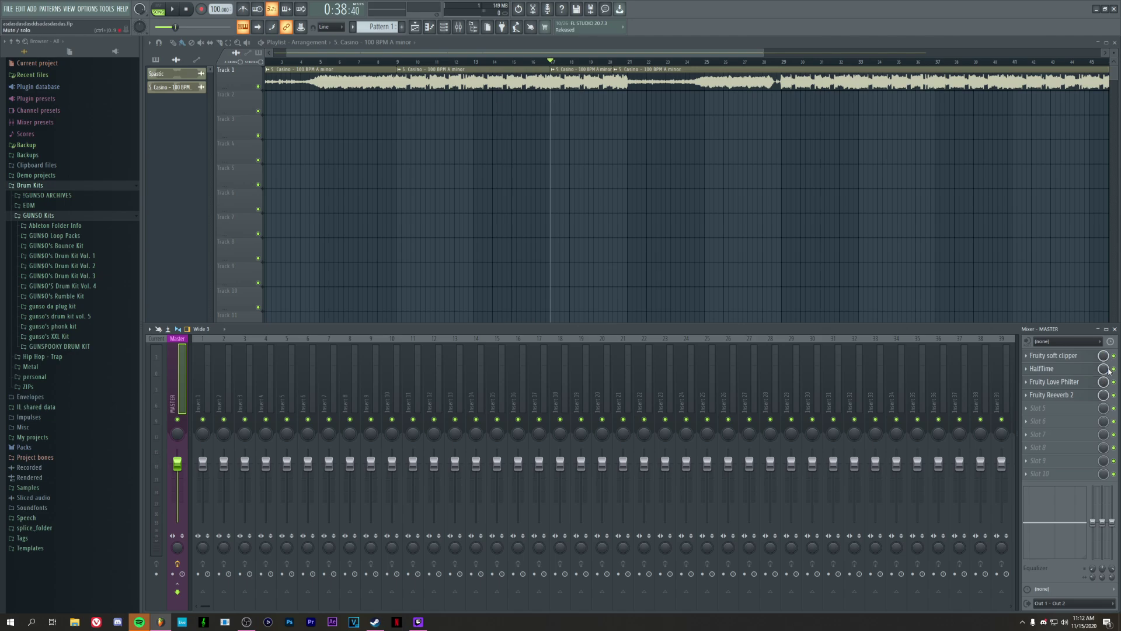
- Create an automation clip for HalfTime's mix level on the master track and hide the mixer
{"action": "right_click", "coordinate": [1103, 368]}
{"action": "left_click", "coordinate": [1080, 424]}
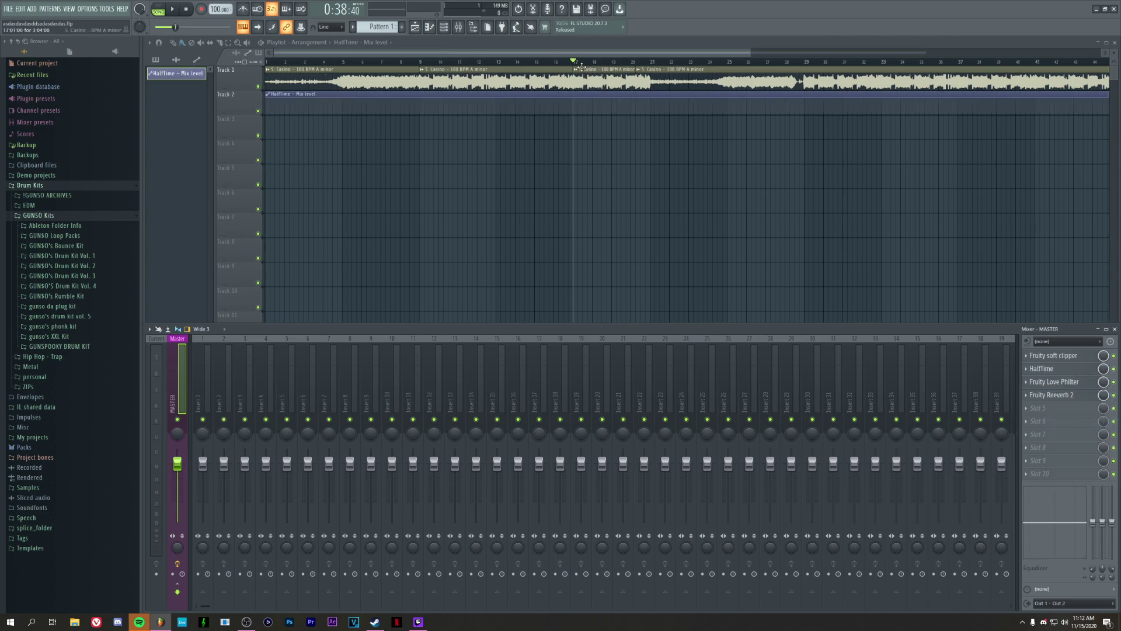
{"action": "key", "text": "F9"}
- Shape the HalfTime mix automation to full level from bar 17 to 21 and zero everywhere else
{"action": "right_click", "coordinate": [727, 96]}
{"action": "right_click", "coordinate": [726, 114]}
{"action": "scroll", "coordinate": [588, 62], "scroll_direction": "down", "scroll_amount": 4}
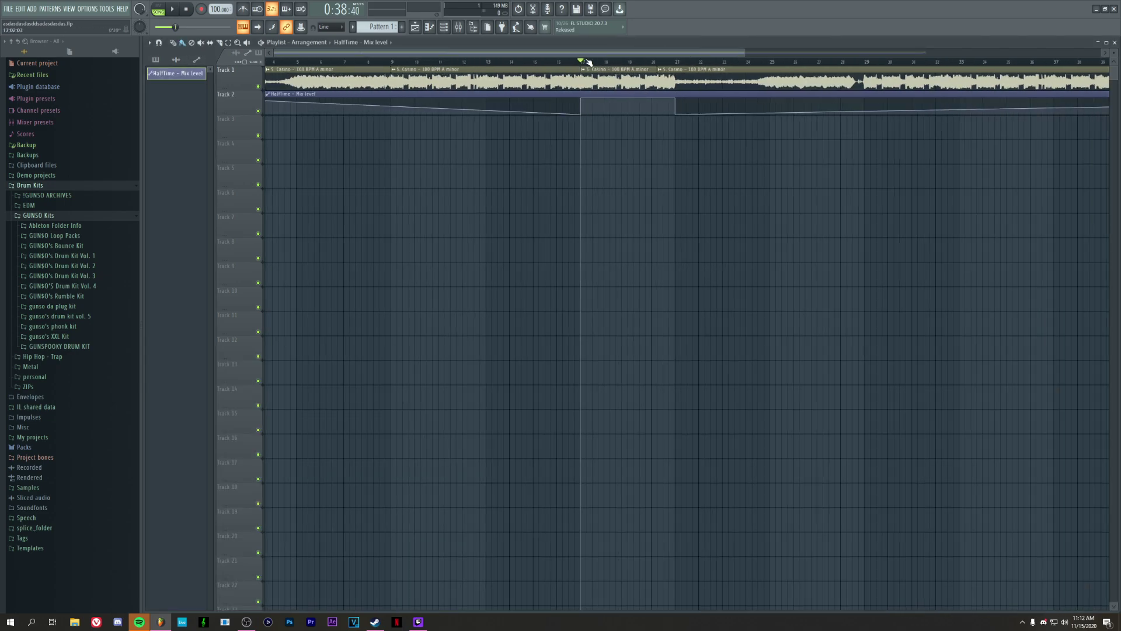
{"action": "left_click_drag", "start_coordinate": [266, 99], "coordinate": [243, 195]}
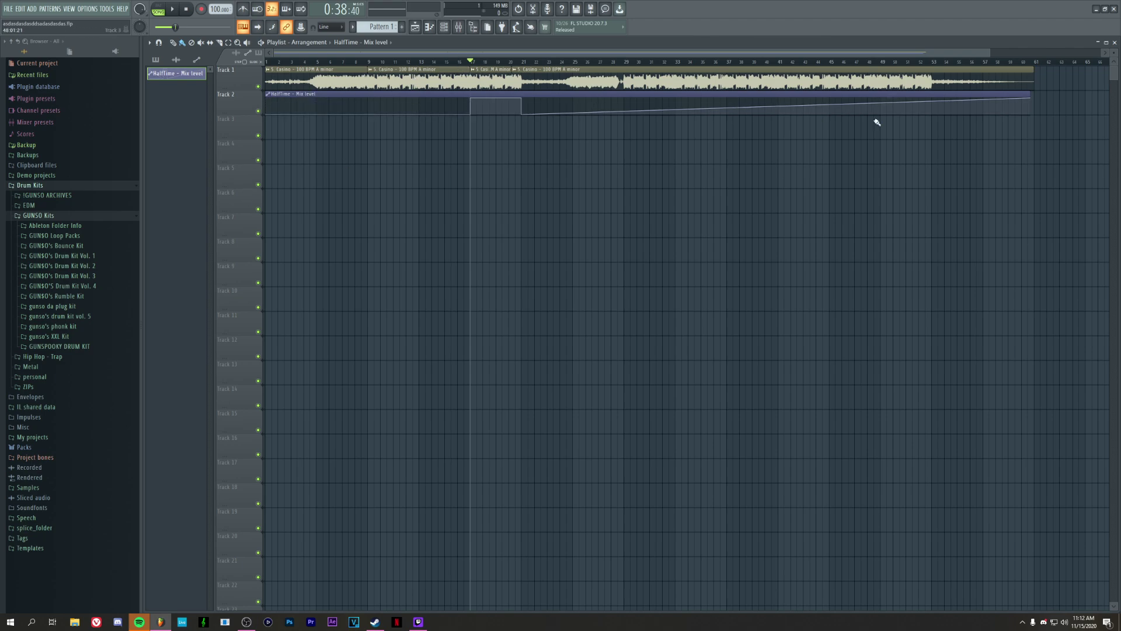
{"action": "left_click_drag", "start_coordinate": [1032, 102], "coordinate": [1034, 143]}
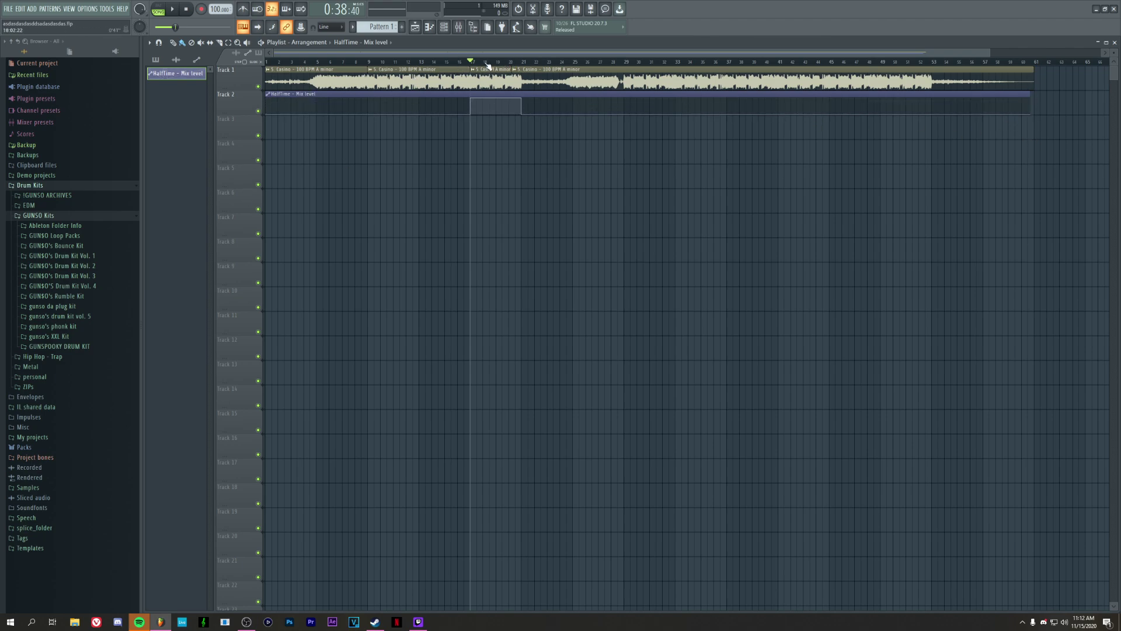
- Play the transition into the automated HalfTime section, starting shortly before bar 17
{"action": "scroll", "coordinate": [490, 64], "scroll_direction": "up", "scroll_amount": 4}
{"action": "scroll", "coordinate": [490, 64], "scroll_direction": "down", "scroll_amount": 3}
{"action": "left_click_drag", "start_coordinate": [495, 63], "coordinate": [488, 63]}
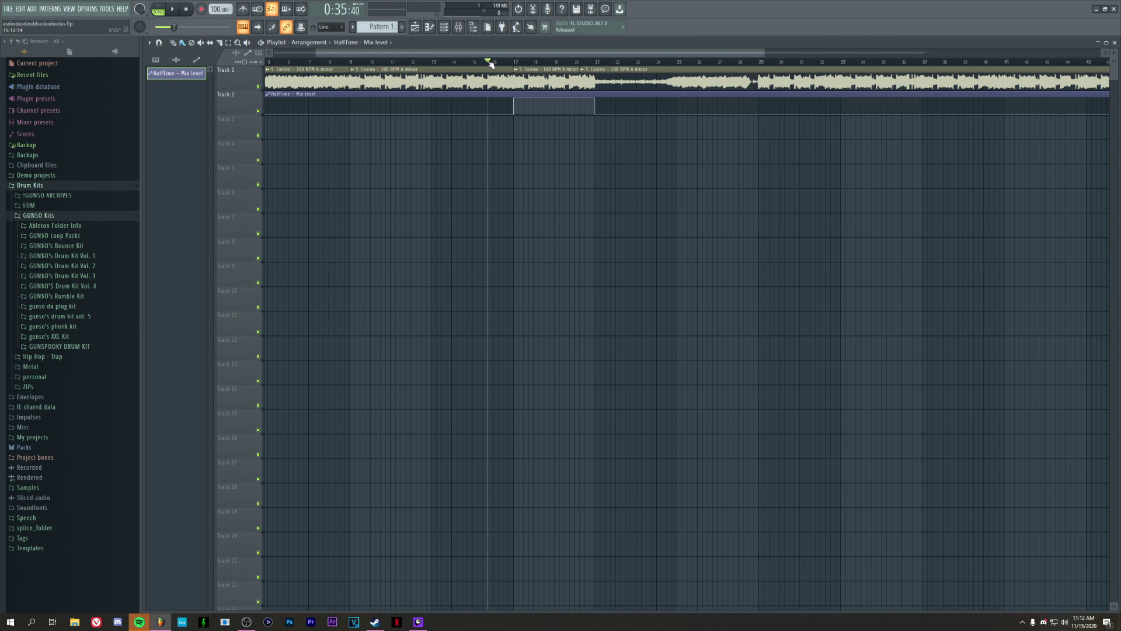
{"action": "scroll", "coordinate": [489, 63], "scroll_direction": "up", "scroll_amount": 3}
{"action": "scroll", "coordinate": [490, 63], "scroll_direction": "up", "scroll_amount": 1}
{"action": "key", "text": "space"}
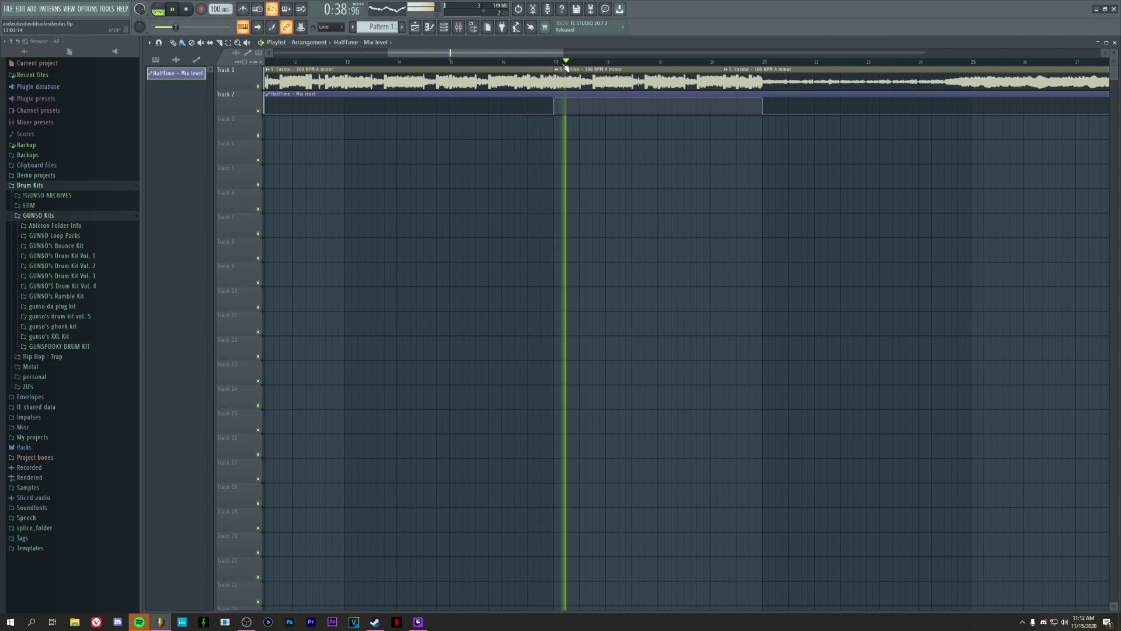
{"action": "scroll", "coordinate": [565, 66], "scroll_direction": "down", "scroll_amount": 1}
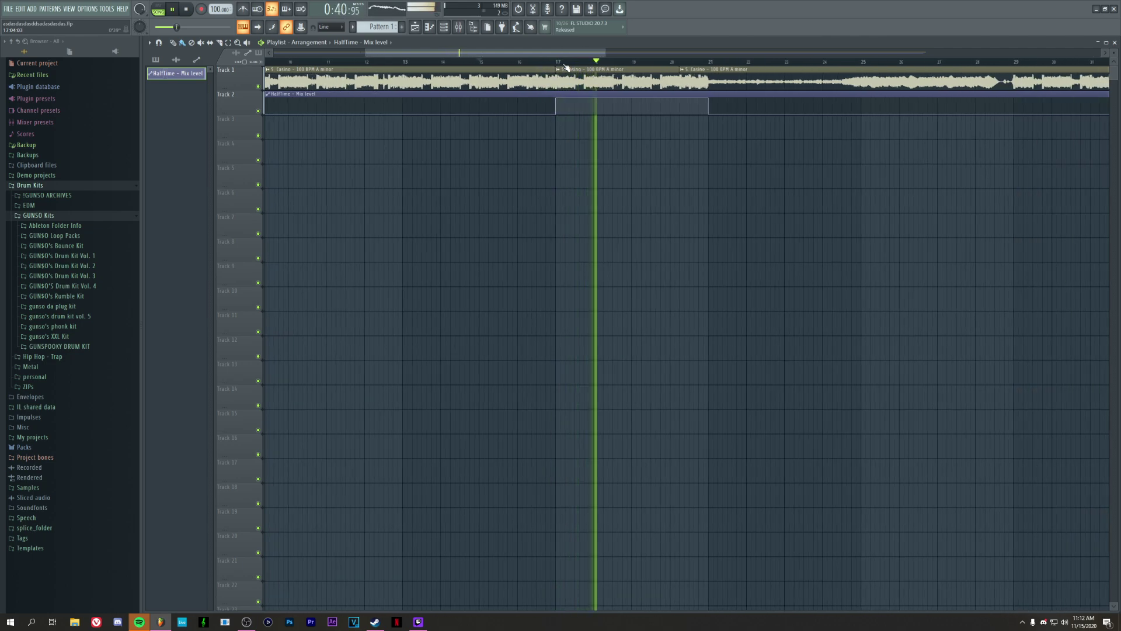
{"action": "key", "text": "space"}
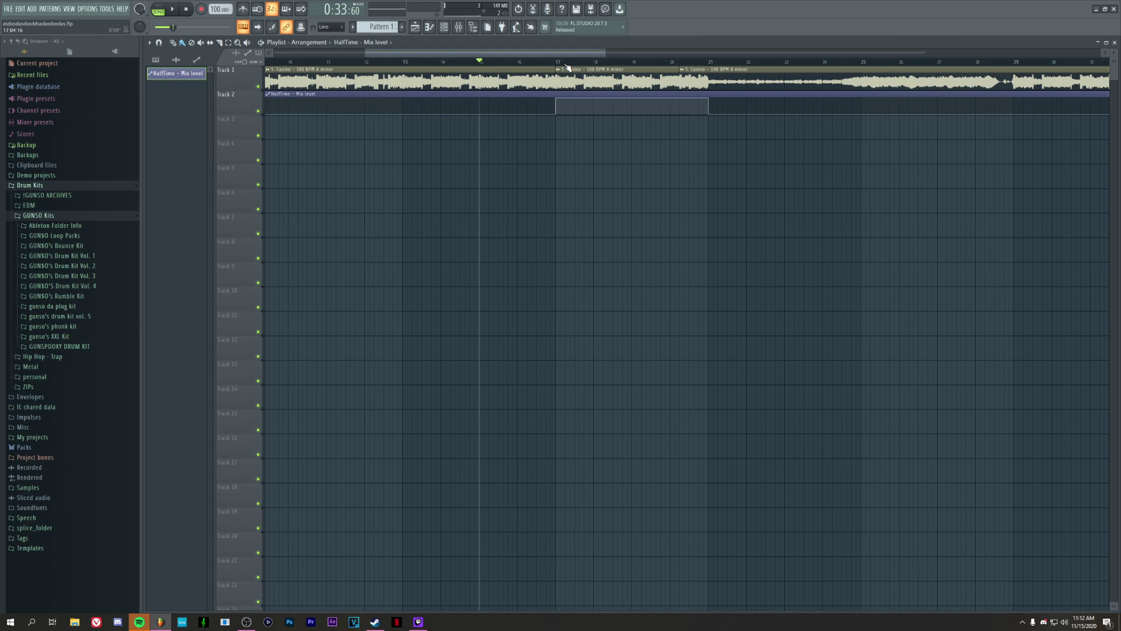
- Open Fruity Love Philter on the master track and load its Dist lowpass preset
{"action": "key", "text": "F9"}
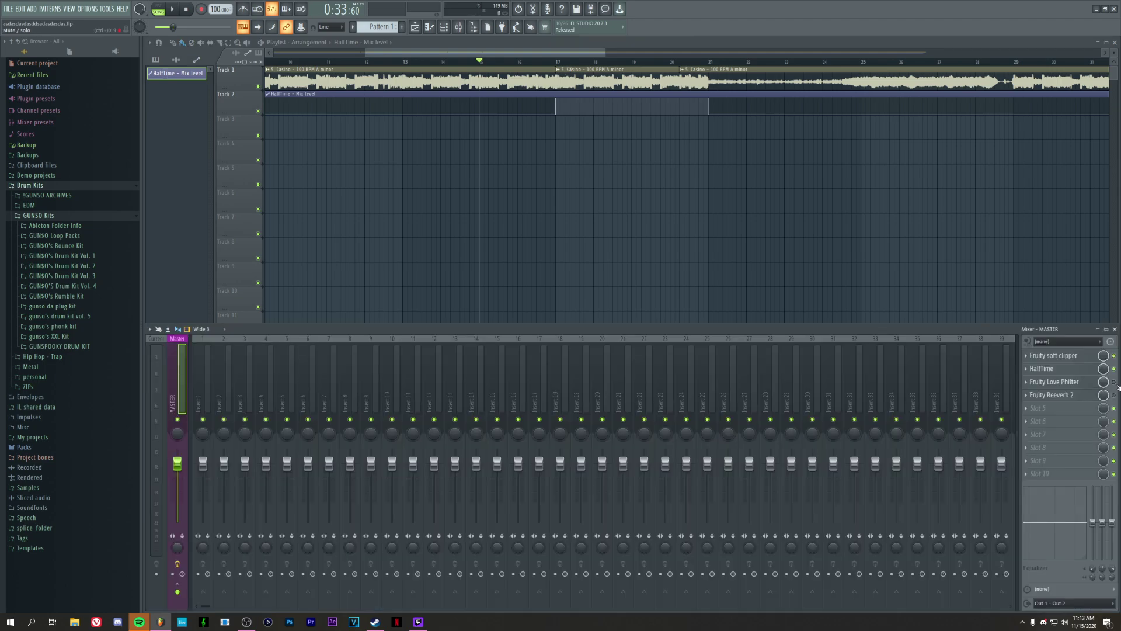
{"action": "left_click", "coordinate": [1054, 382]}
{"action": "left_click_drag", "start_coordinate": [442, 139], "coordinate": [460, 140]}
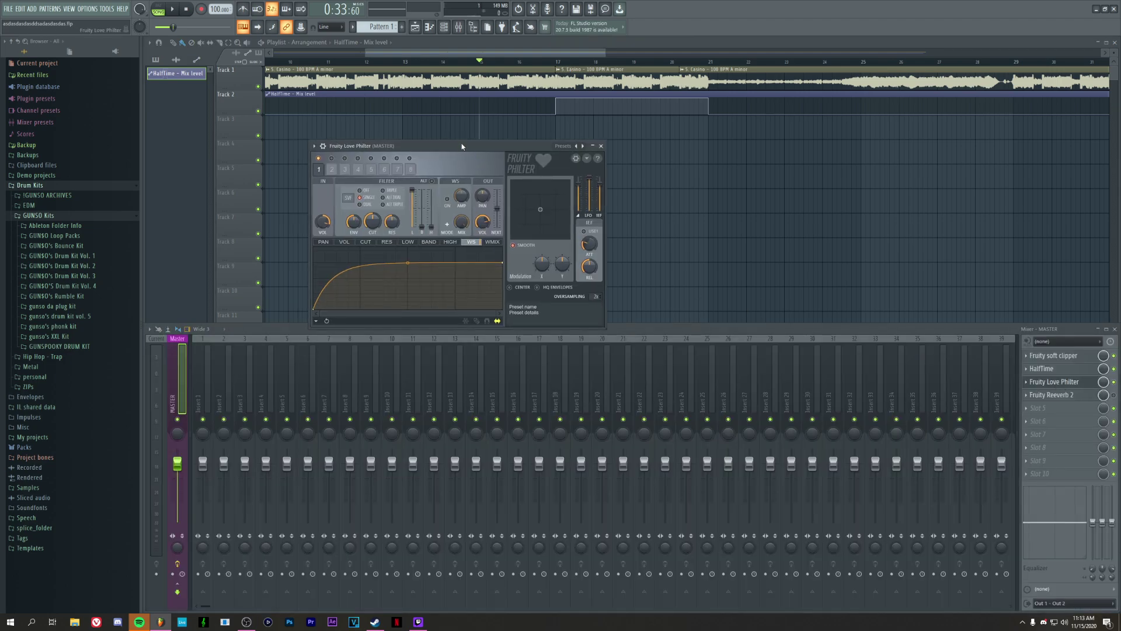
{"action": "left_click", "coordinate": [579, 146]}
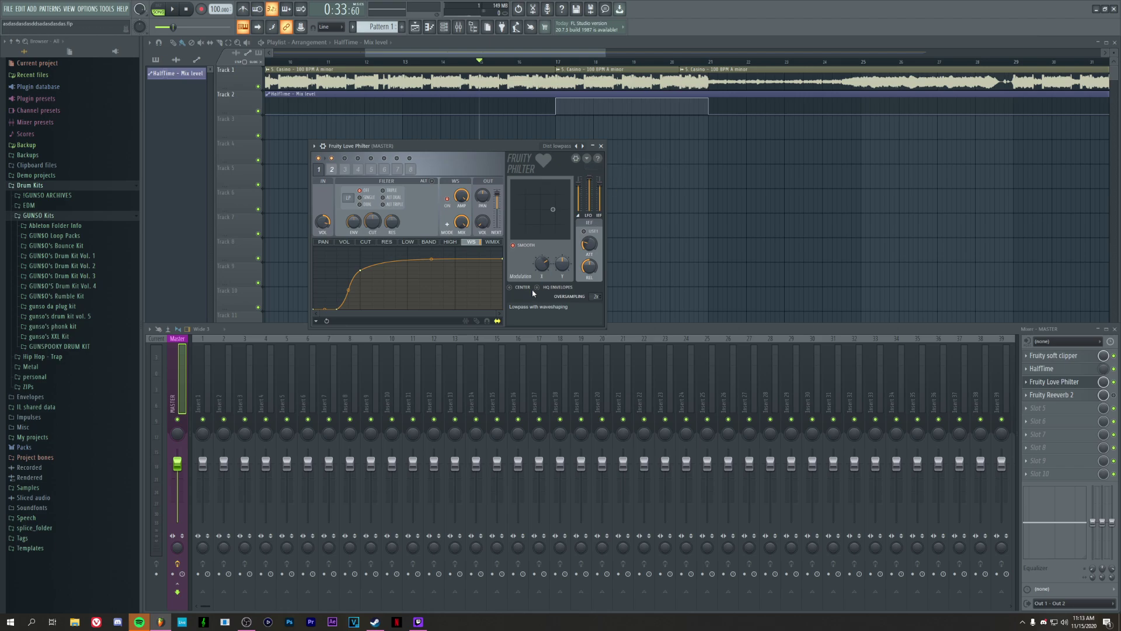
- Play the distorted HalfTime section with the master fader lowered to about 54%, and reset the fader after stopping
{"action": "key", "text": "space"}
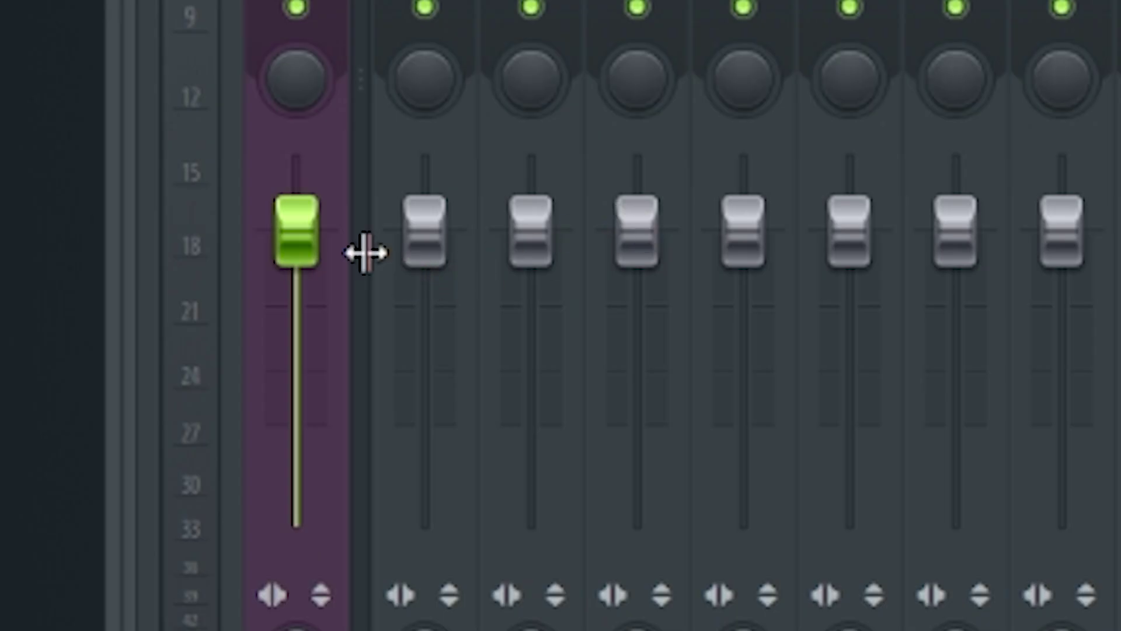
{"action": "left_click_drag", "start_coordinate": [189, 467], "coordinate": [183, 495]}
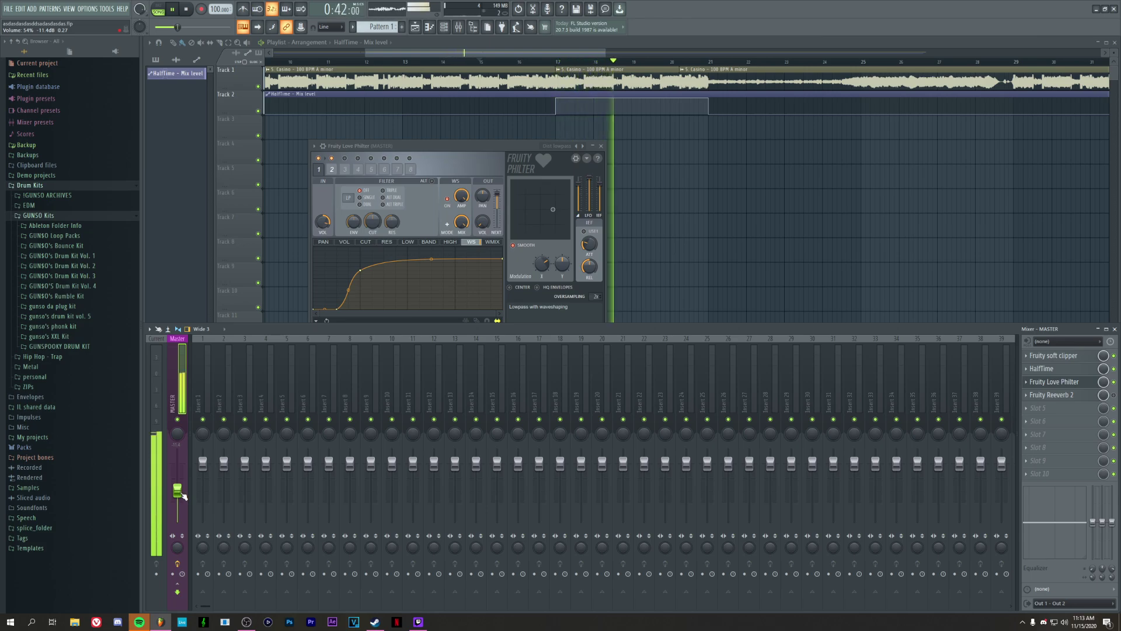
{"action": "key", "text": "space"}
{"action": "right_click", "coordinate": [183, 496]}
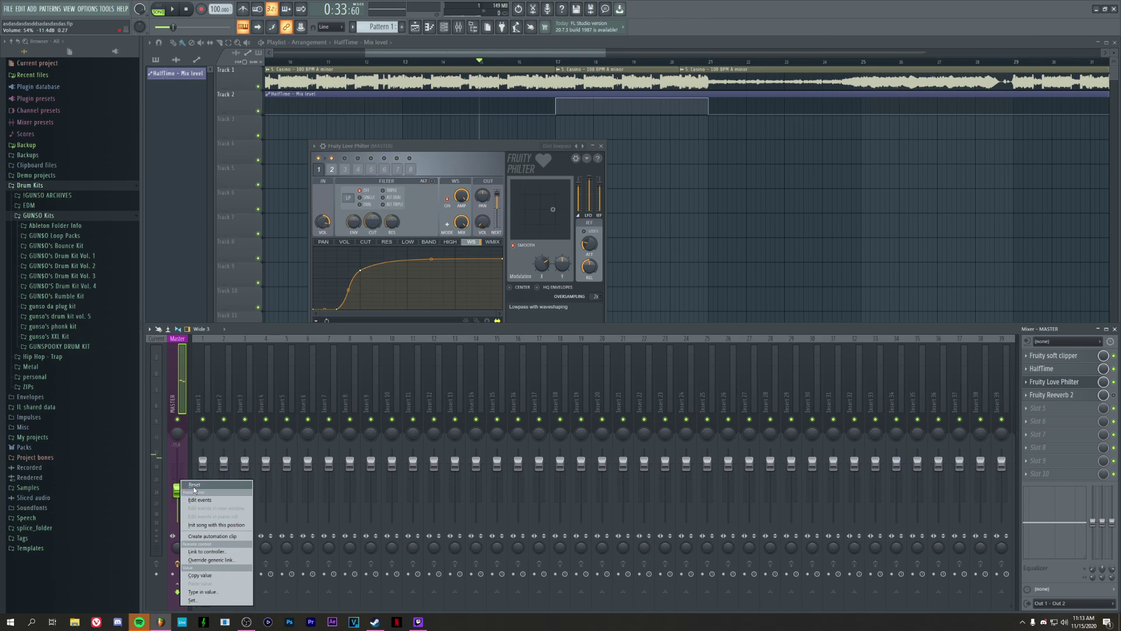
{"action": "left_click", "coordinate": [194, 485]}
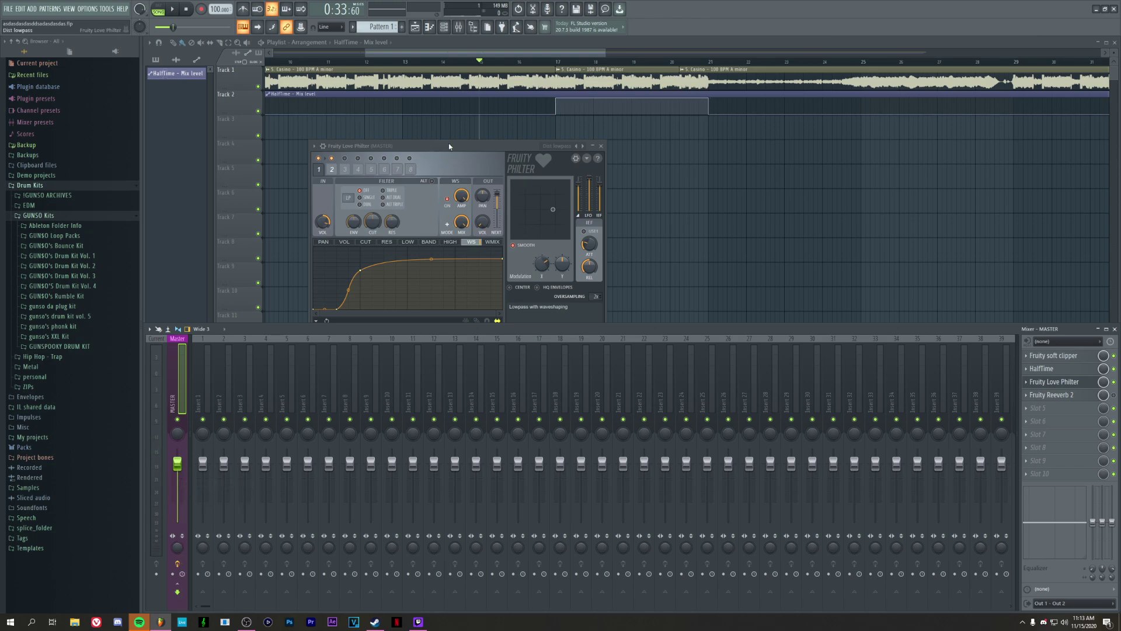
- Insert Fruity parametric EQ 2 between Fruity Love Philter and Fruity Reeverb 2 on the master track and slightly lower its main level
{"action": "left_click_drag", "start_coordinate": [461, 145], "coordinate": [495, 138]}
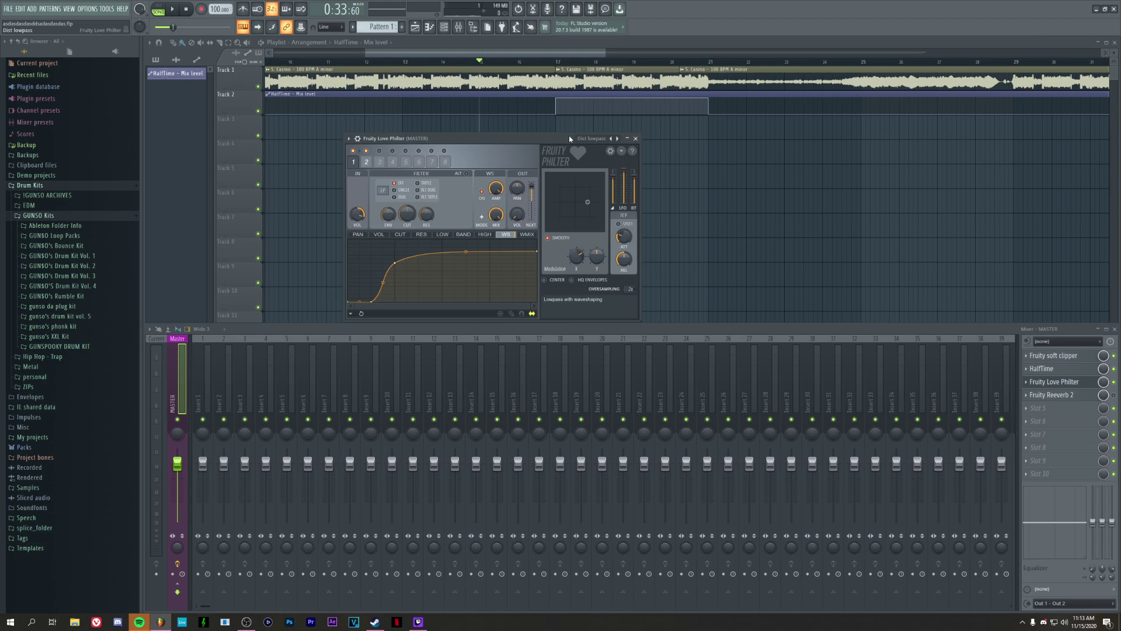
{"action": "left_click", "coordinate": [1073, 395]}
{"action": "left_click", "coordinate": [966, 378]}
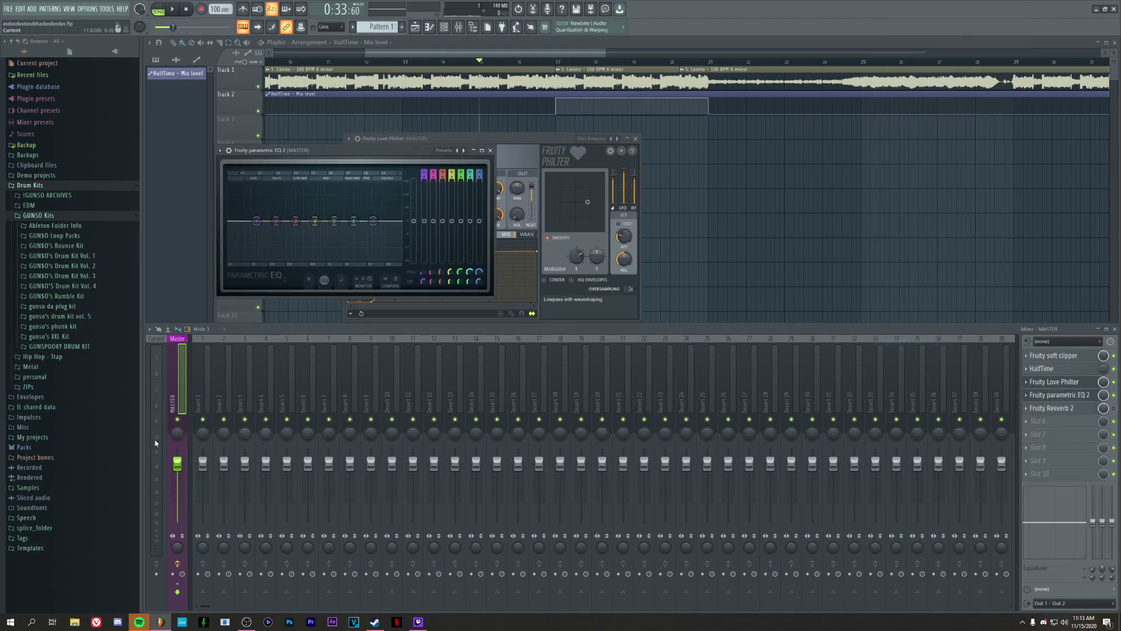
{"action": "left_click_drag", "start_coordinate": [738, 221], "coordinate": [737, 230]}
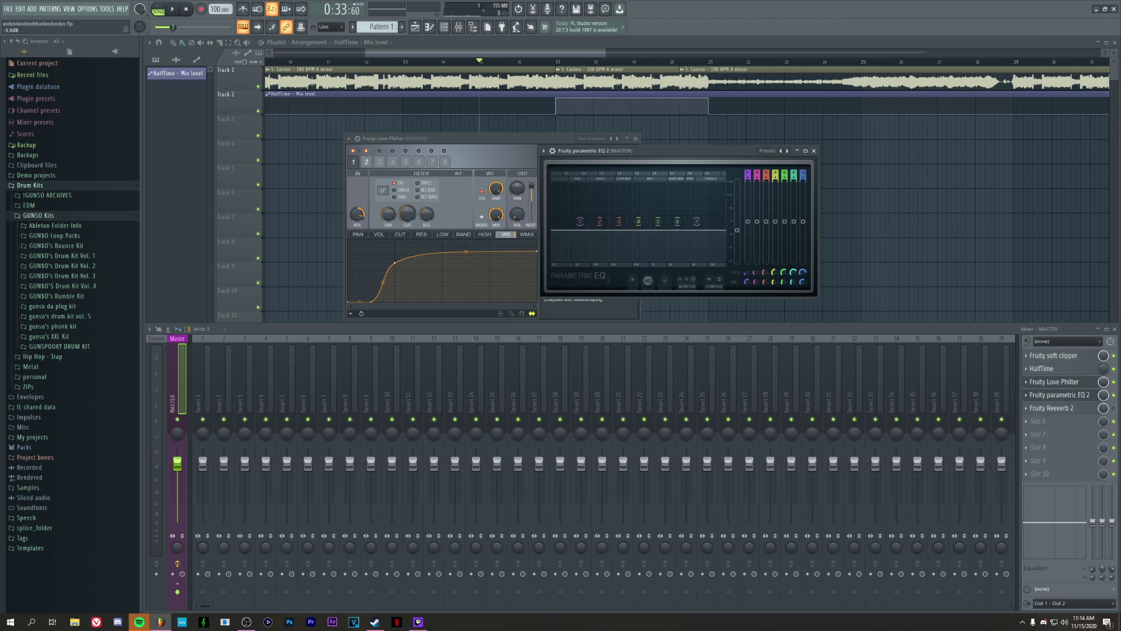
- Shape the EQ with a low cut on band 1 and a high cut on band 7, moving band 7 to a higher frequency
{"action": "scroll", "coordinate": [748, 172], "scroll_direction": "down", "scroll_amount": 2}
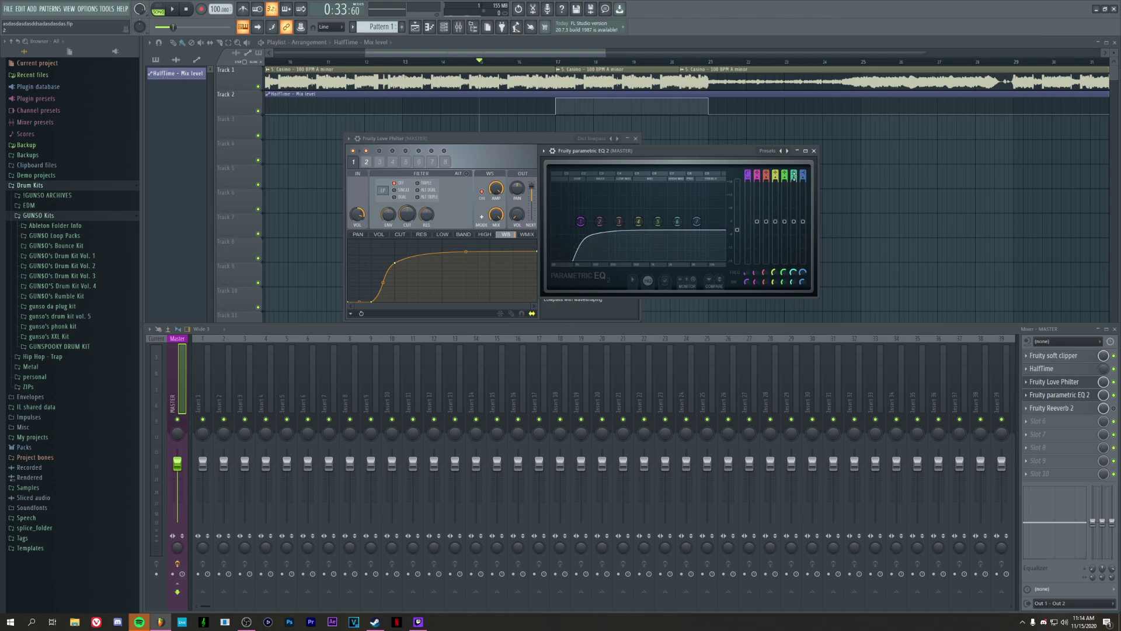
{"action": "scroll", "coordinate": [803, 173], "scroll_direction": "up", "scroll_amount": 5}
{"action": "scroll", "coordinate": [803, 171], "scroll_direction": "down", "scroll_amount": 1}
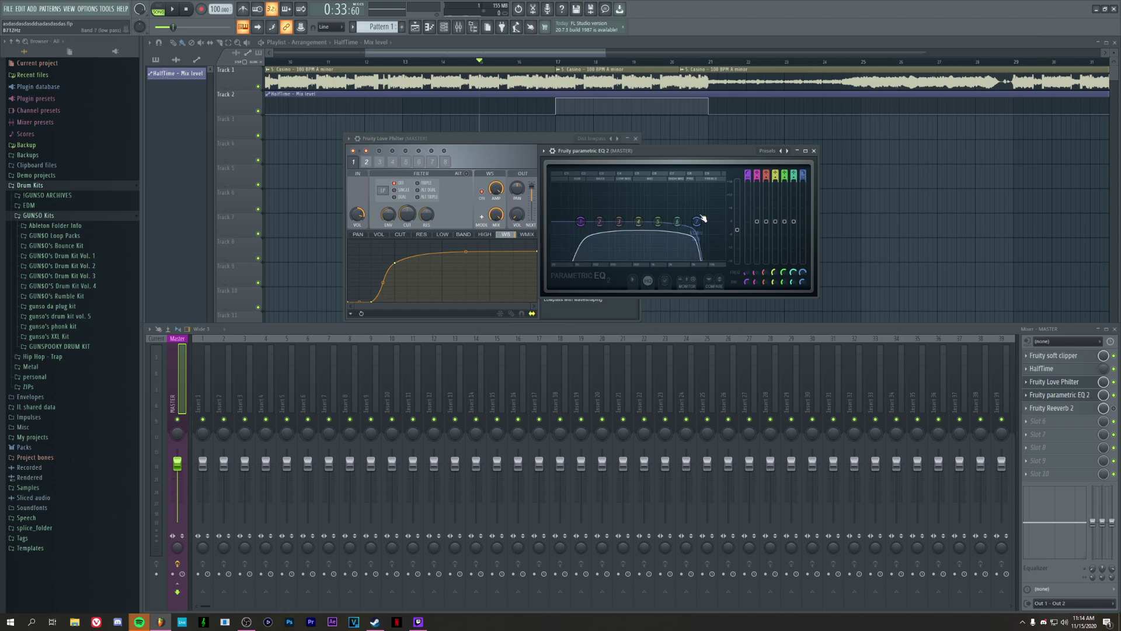
{"action": "scroll", "coordinate": [699, 221], "scroll_direction": "up", "scroll_amount": 2}
{"action": "left_click_drag", "start_coordinate": [697, 222], "coordinate": [711, 221]}
- Slightly cut EQ band 3 around 174 Hz during playback, and reset the EQ's main level
{"action": "key", "text": "space"}
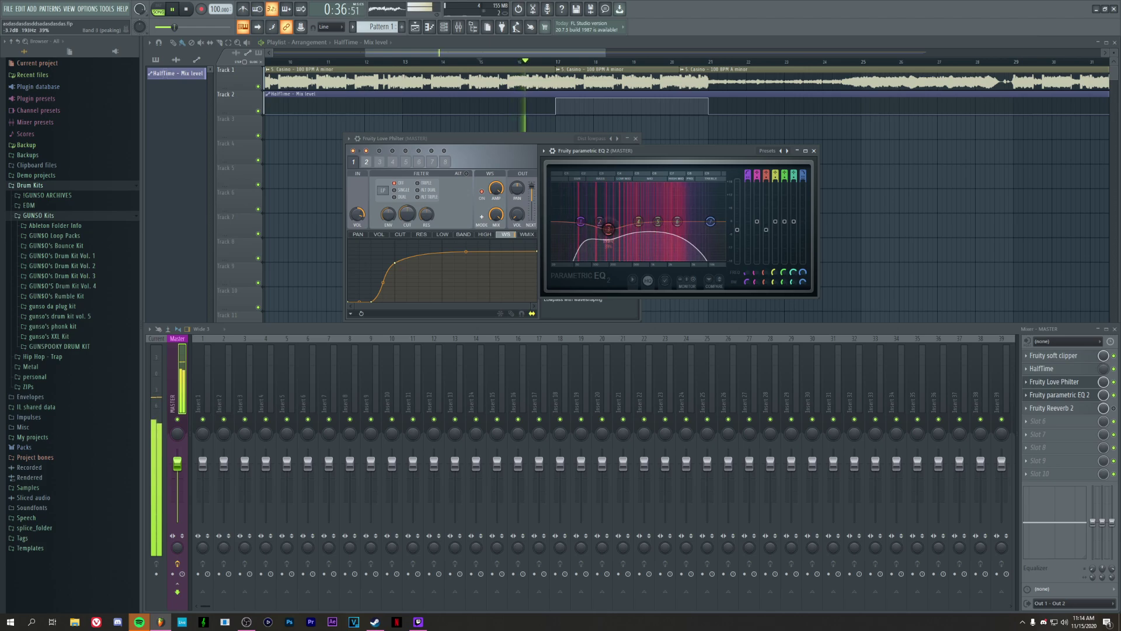
{"action": "mouse_move", "coordinate": [619, 222]}
{"action": "left_mouse_down"}
{"action": "mouse_move", "coordinate": [593, 230]}
{"action": "mouse_move", "coordinate": [606, 224]}
{"action": "left_mouse_up"}
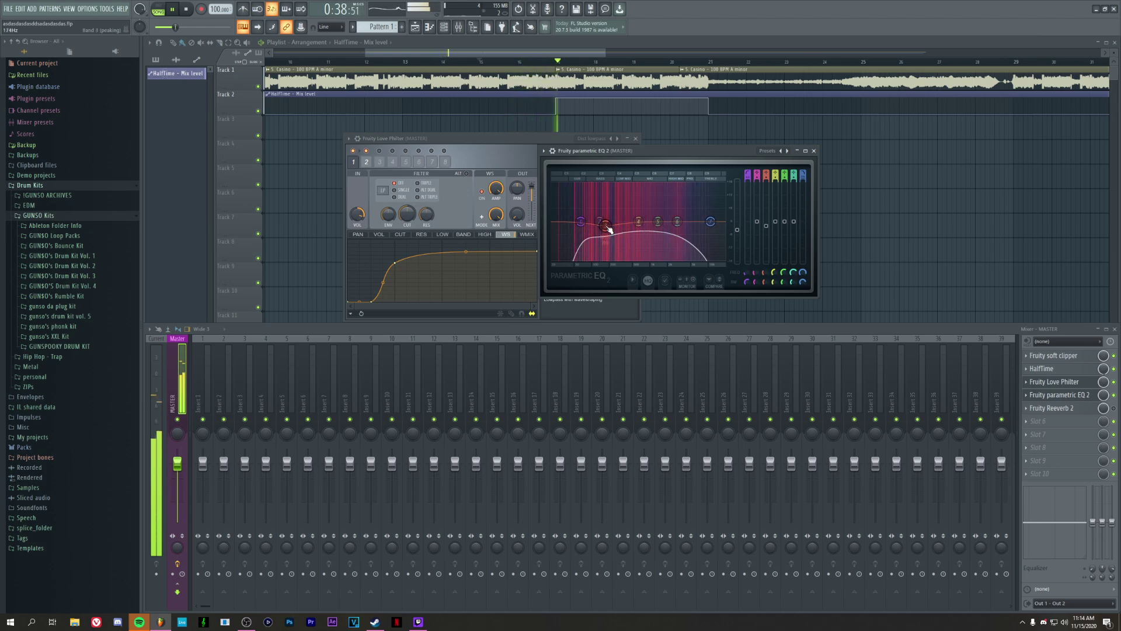
{"action": "key", "text": "space"}
{"action": "right_click", "coordinate": [737, 229]}
{"action": "left_click", "coordinate": [745, 234]}
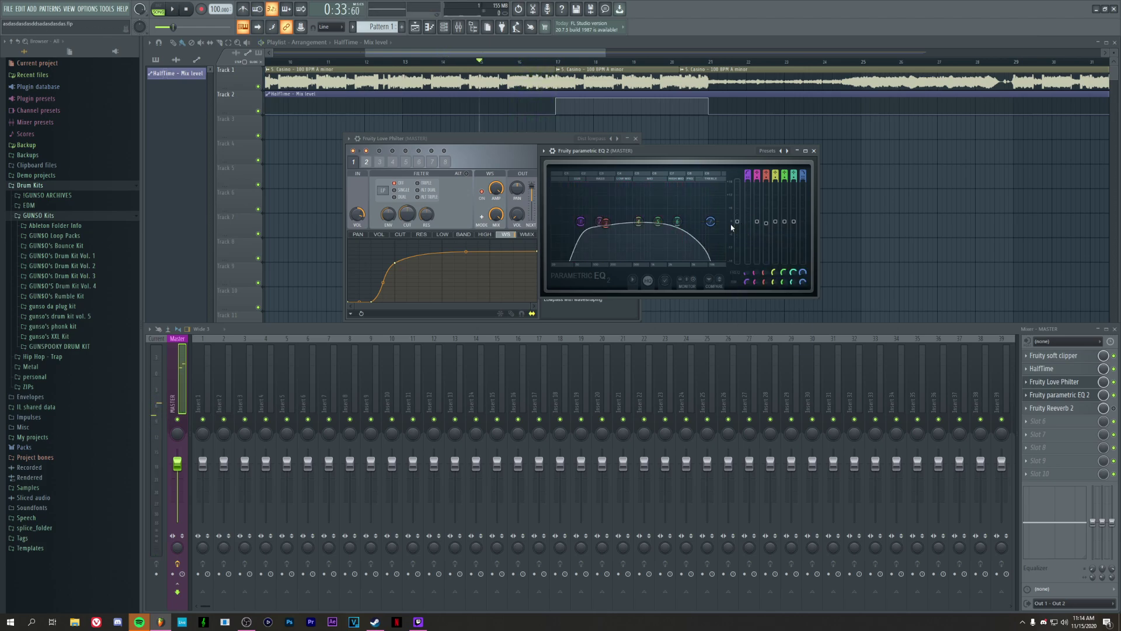
- Close the EQ and Love Philter windows and create an automation clip for Fruity Love Philter's mix level
{"action": "left_click_drag", "start_coordinate": [663, 154], "coordinate": [766, 160]}
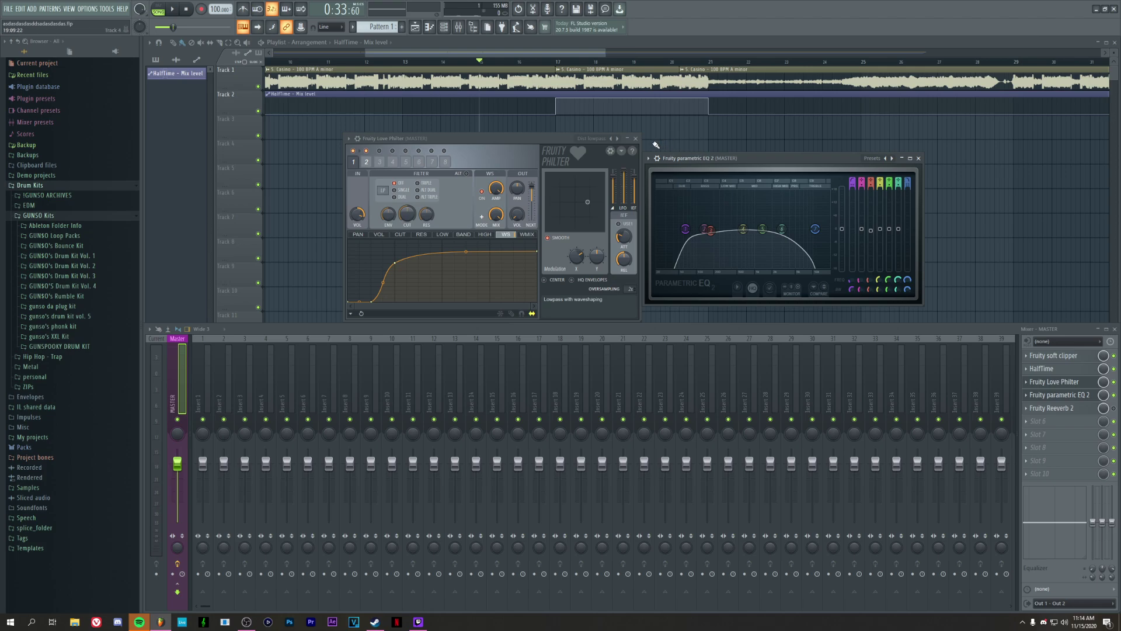
{"action": "left_click_drag", "start_coordinate": [712, 158], "coordinate": [714, 138]}
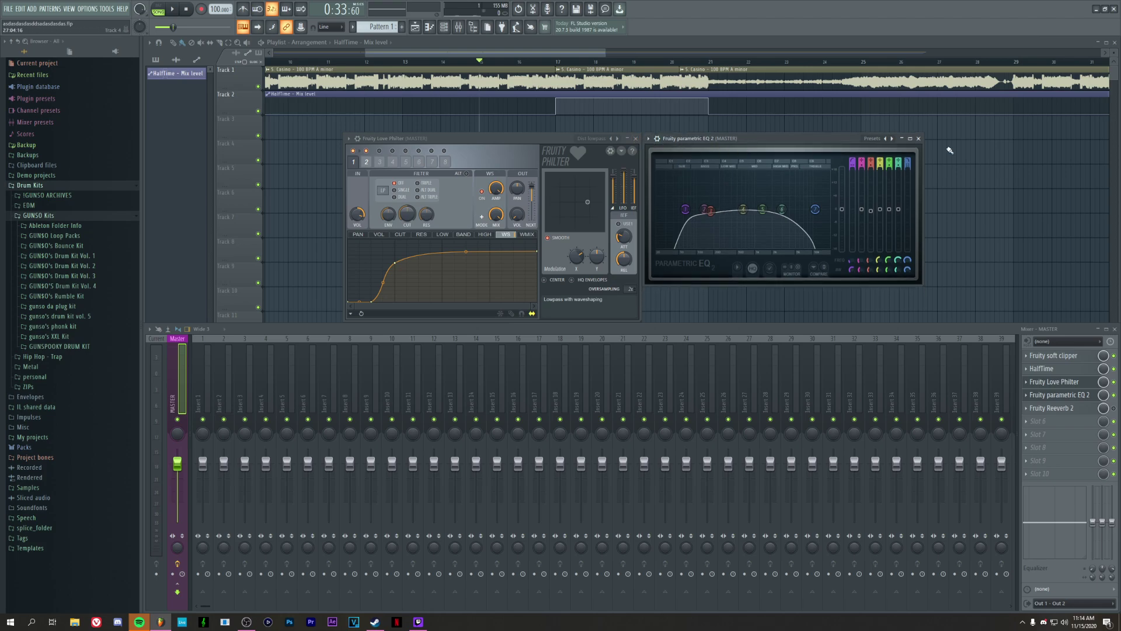
{"action": "left_click", "coordinate": [919, 138]}
{"action": "left_click", "coordinate": [636, 138]}
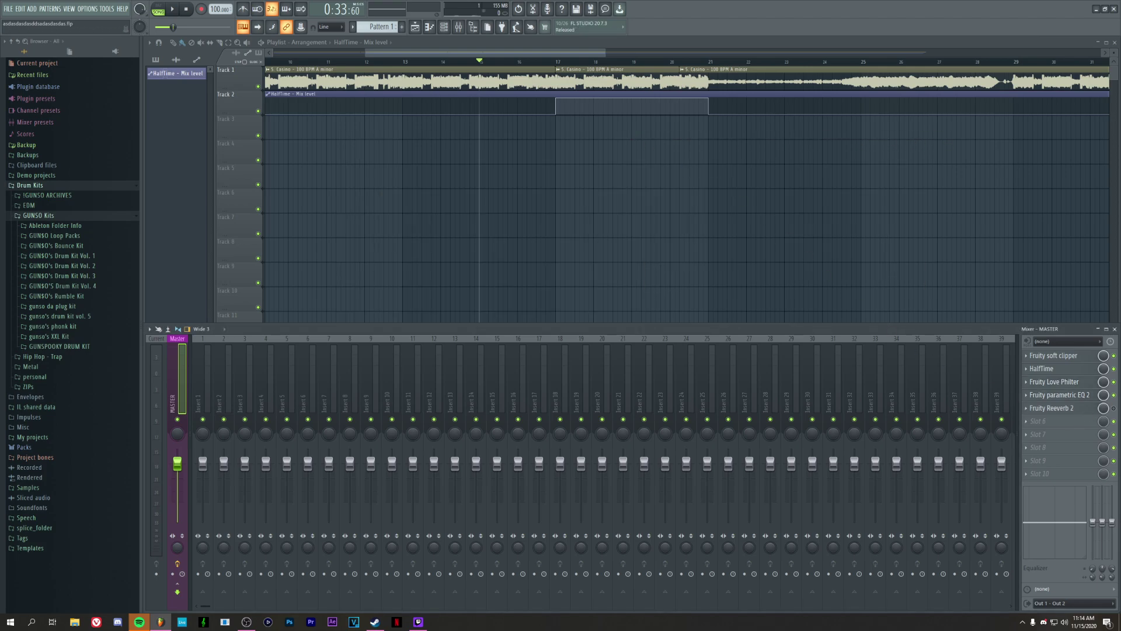
{"action": "right_click", "coordinate": [1104, 382]}
{"action": "left_click", "coordinate": [1085, 444]}
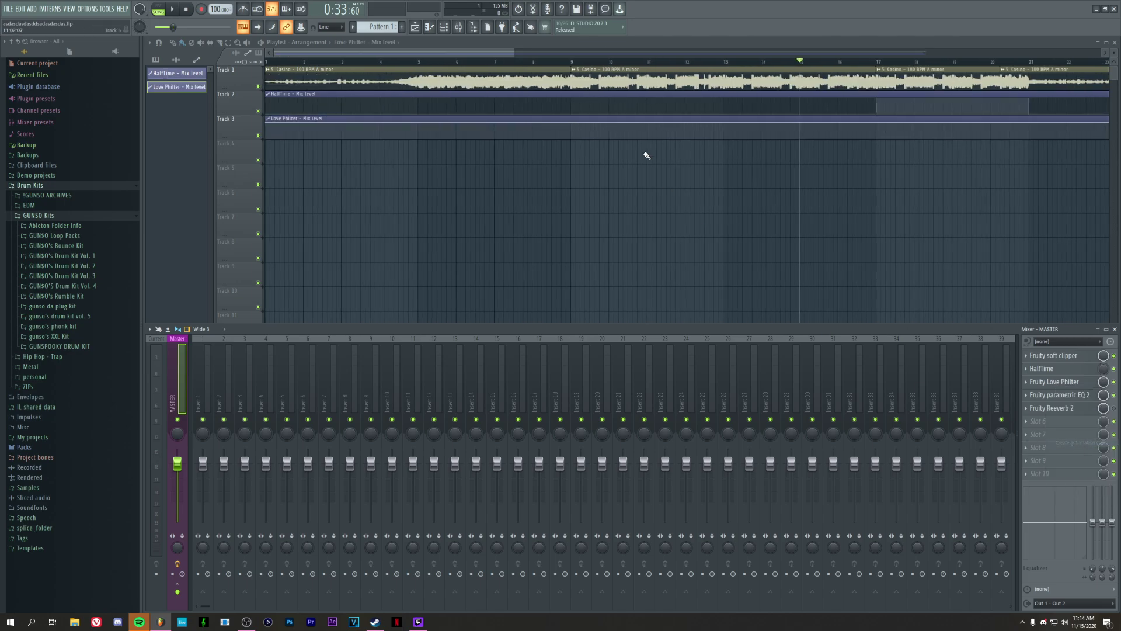
- Shape the Love Philter mix automation to full level from bar 17 to 21 and zero everywhere else
{"action": "scroll", "coordinate": [688, 64], "scroll_direction": "up", "scroll_amount": 5}
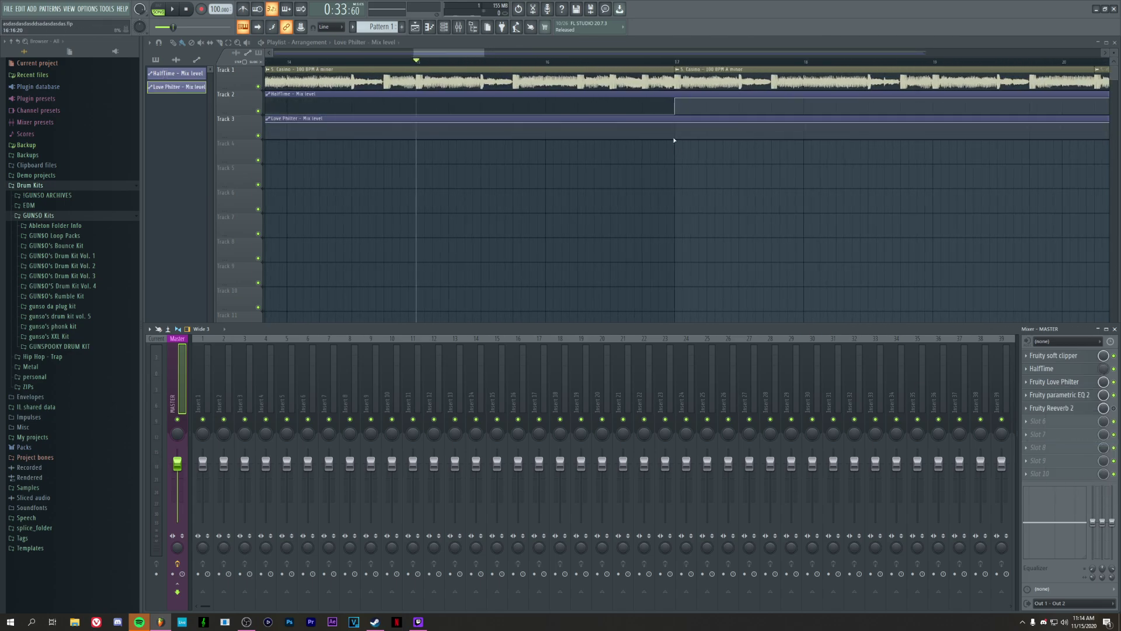
{"action": "key", "text": "F9"}
{"action": "scroll", "coordinate": [635, 66], "scroll_direction": "down", "scroll_amount": 4}
{"action": "scroll", "coordinate": [624, 68], "scroll_direction": "down", "scroll_amount": 2}
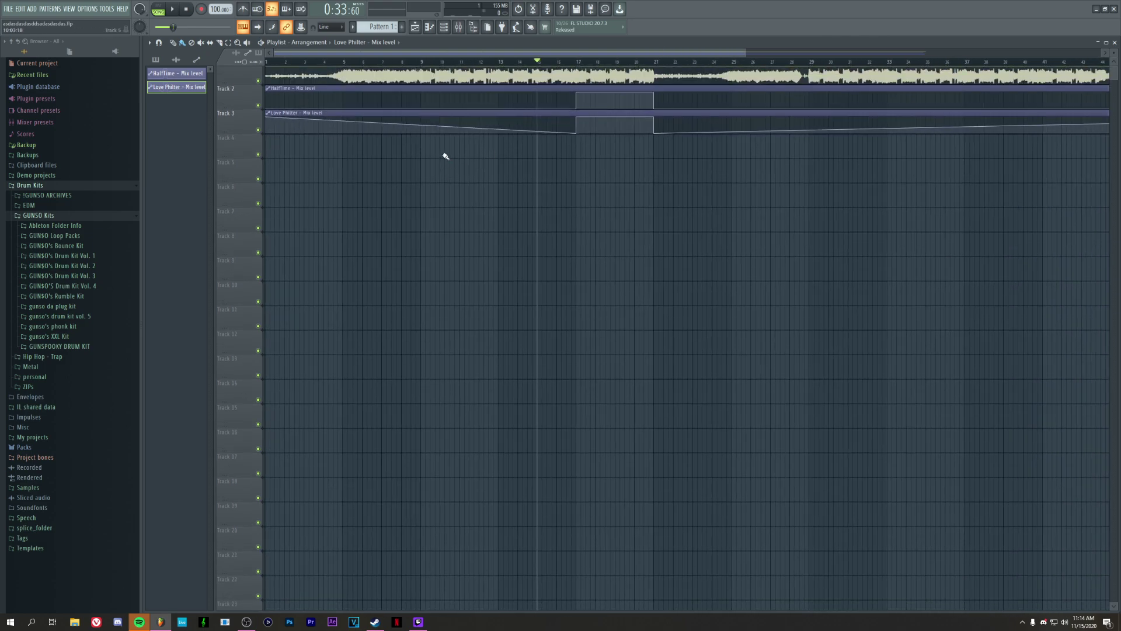
{"action": "left_click_drag", "start_coordinate": [268, 124], "coordinate": [268, 140]}
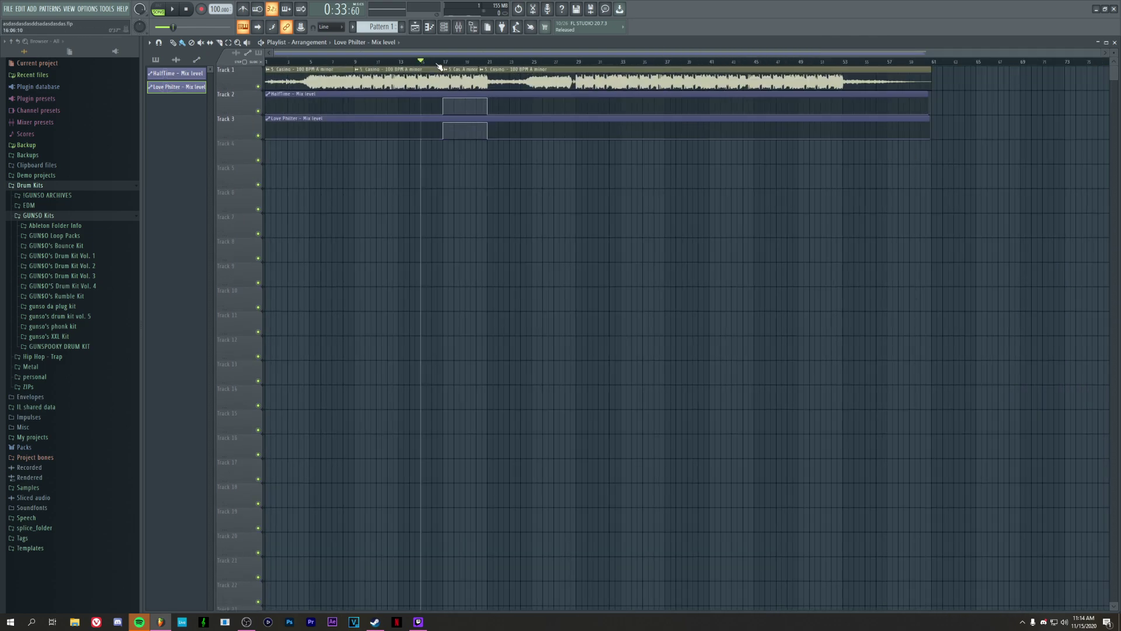
- Create an automation clip for Fruity parametric EQ 2's mix level on the master track
{"action": "scroll", "coordinate": [439, 67], "scroll_direction": "up", "scroll_amount": 8}
{"action": "left_click", "coordinate": [459, 26]}
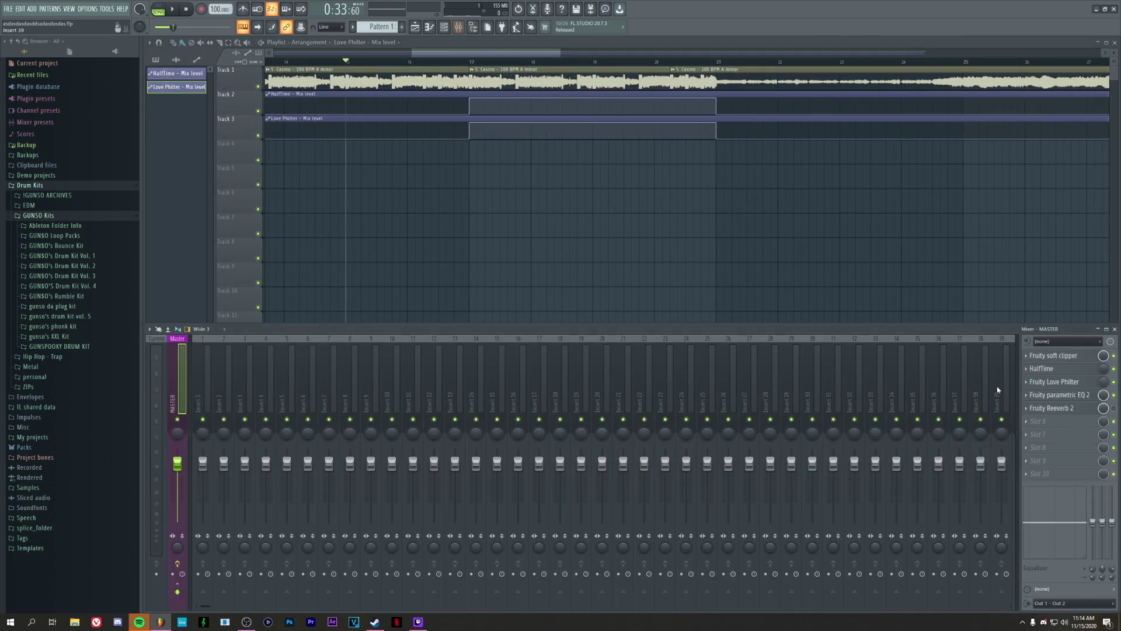
{"action": "left_click", "coordinate": [1073, 395]}
{"action": "right_click", "coordinate": [1102, 400]}
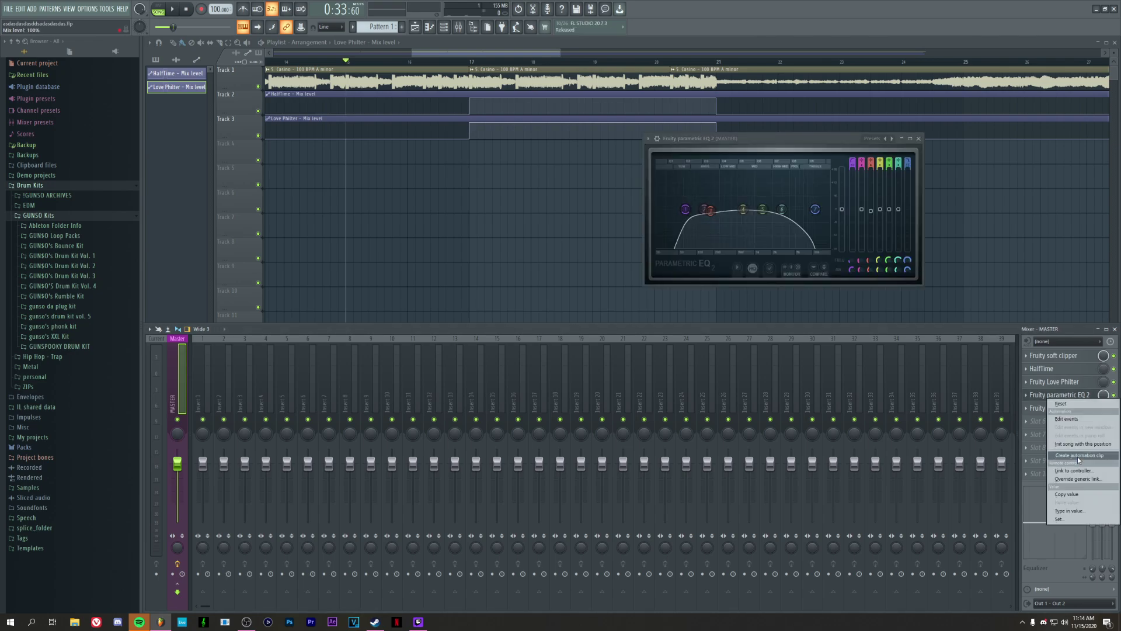
{"action": "left_click", "coordinate": [1078, 455]}
- Shape the Param. EQ 2 mix automation to full level from bar 17 to 21 and zero everywhere else
{"action": "scroll", "coordinate": [613, 63], "scroll_direction": "down", "scroll_amount": 4}
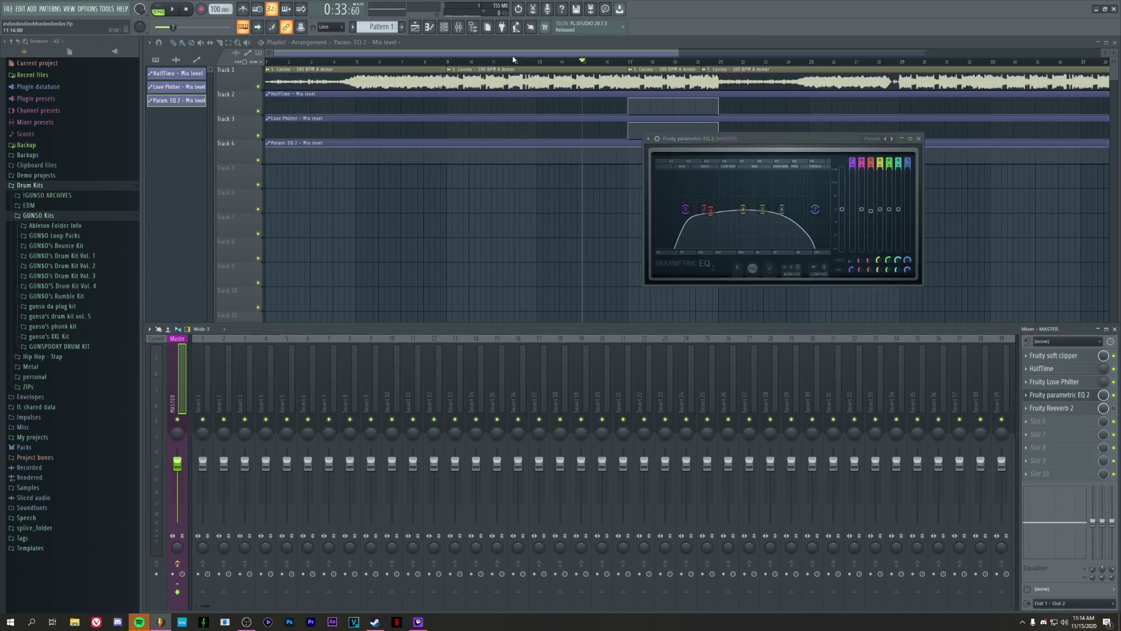
{"action": "right_click", "coordinate": [628, 163]}
{"action": "right_click", "coordinate": [628, 147]}
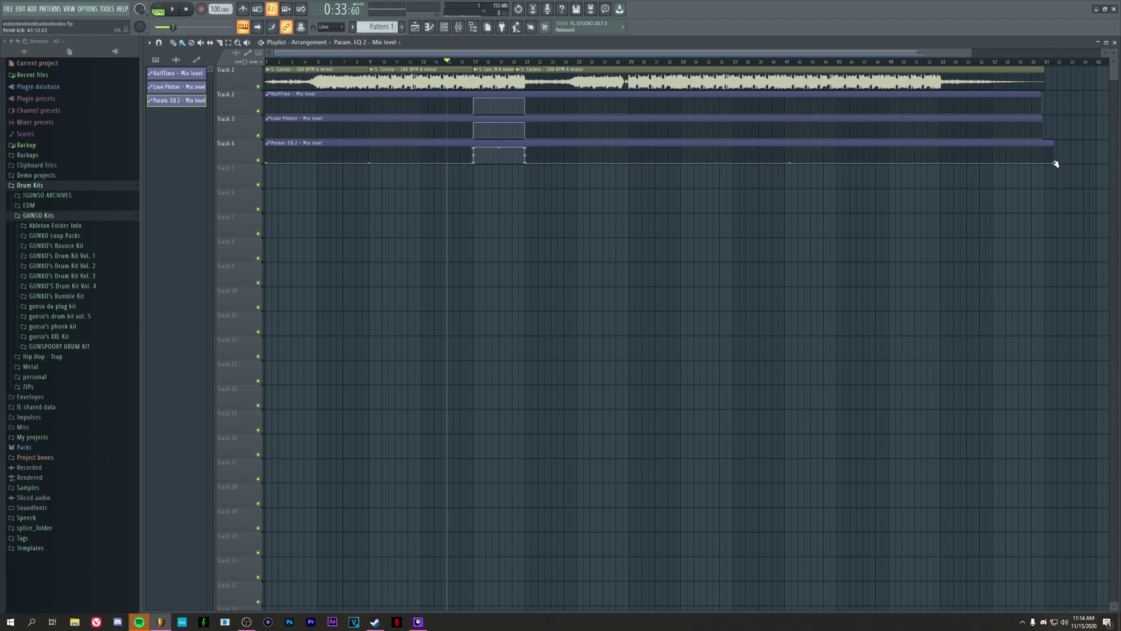
- Play the transition into bar 17 from bar 16 to hear the combined automated effects
{"action": "scroll", "coordinate": [451, 59], "scroll_direction": "up", "scroll_amount": 5}
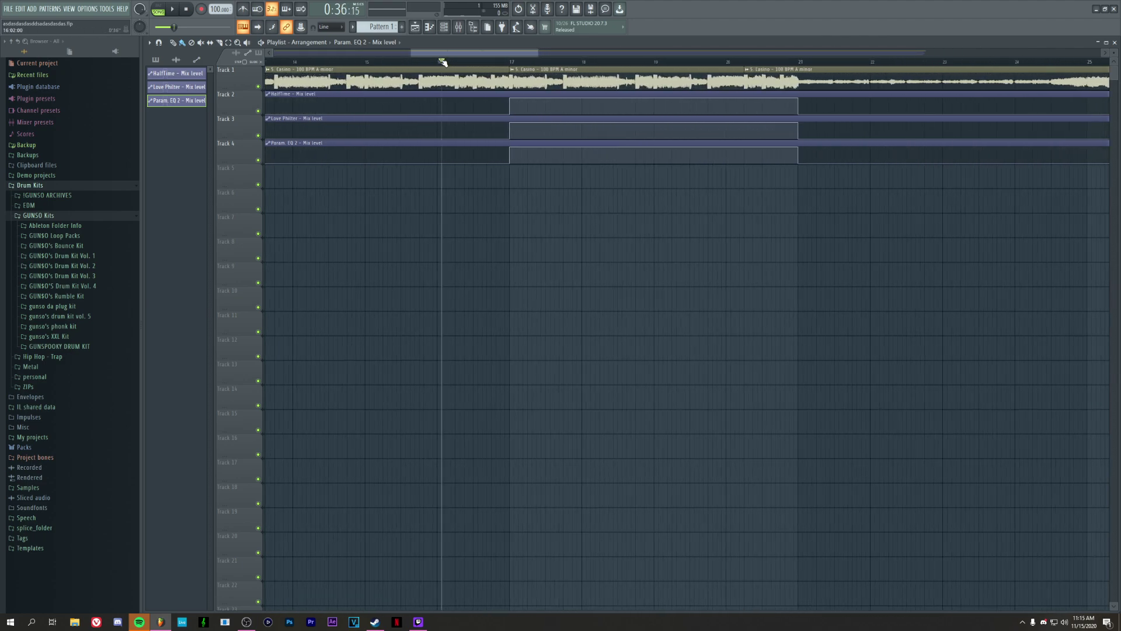
{"action": "key", "text": "space"}
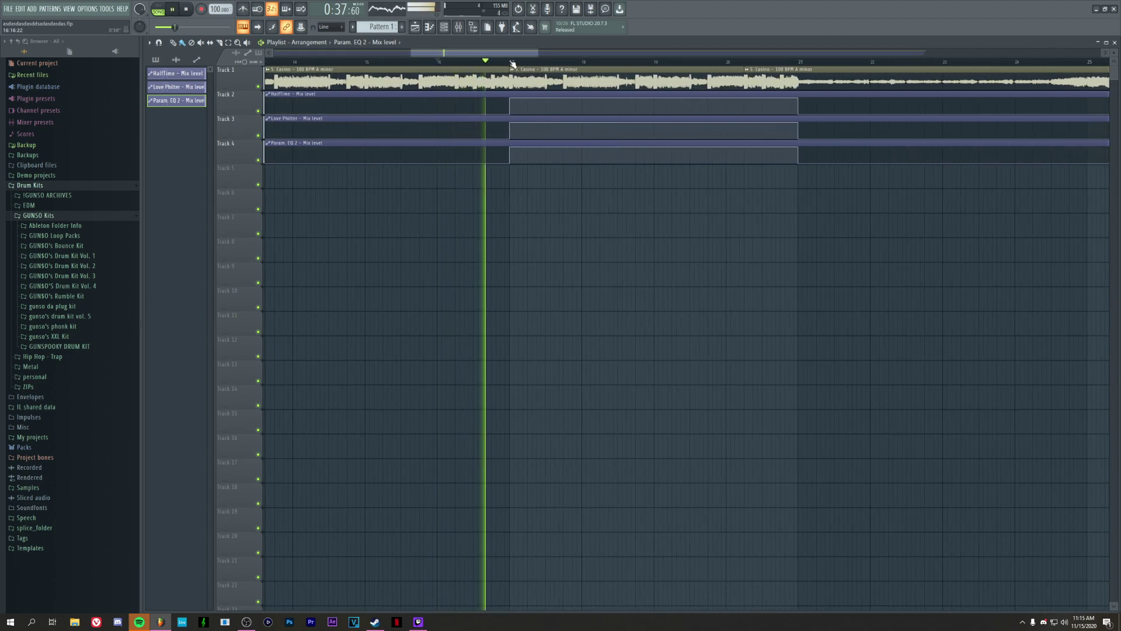
{"action": "scroll", "coordinate": [516, 62], "scroll_direction": "down", "scroll_amount": 2}
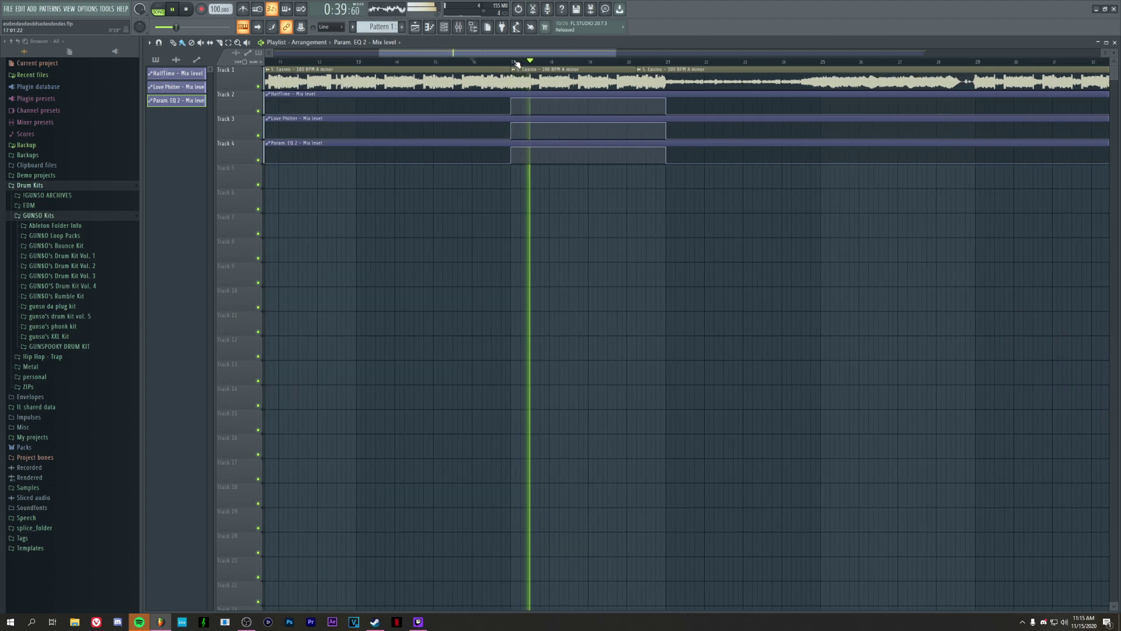
{"action": "key", "text": "space"}
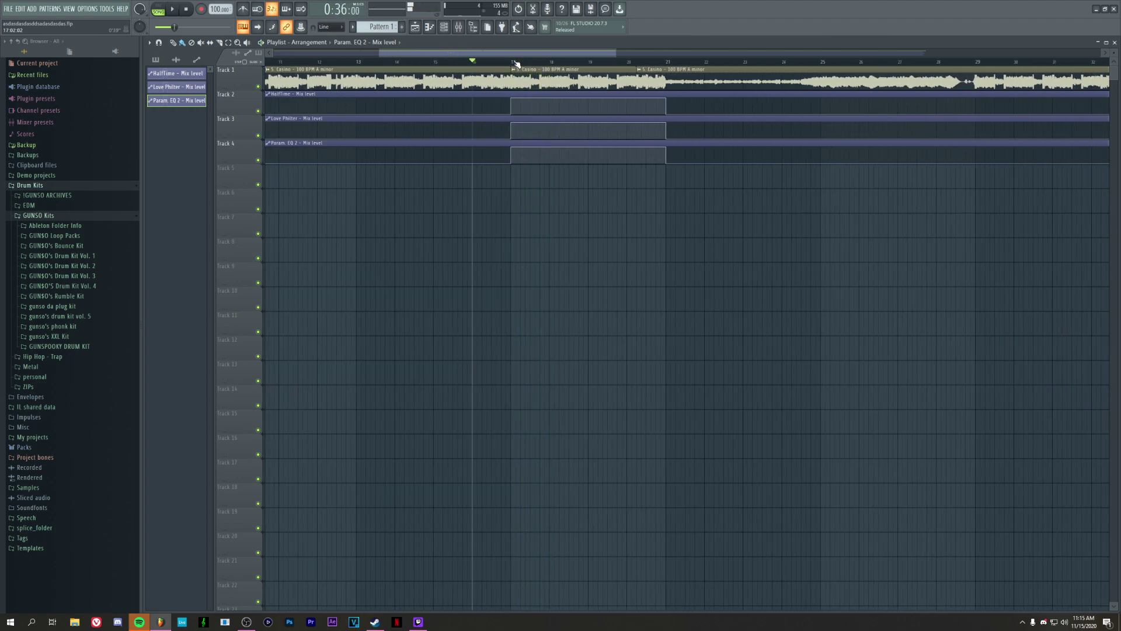
- Lower Fruity Reeverb 2's dry level, adjust its low cut and raise its wet level on the master track
{"action": "left_click", "coordinate": [461, 23]}
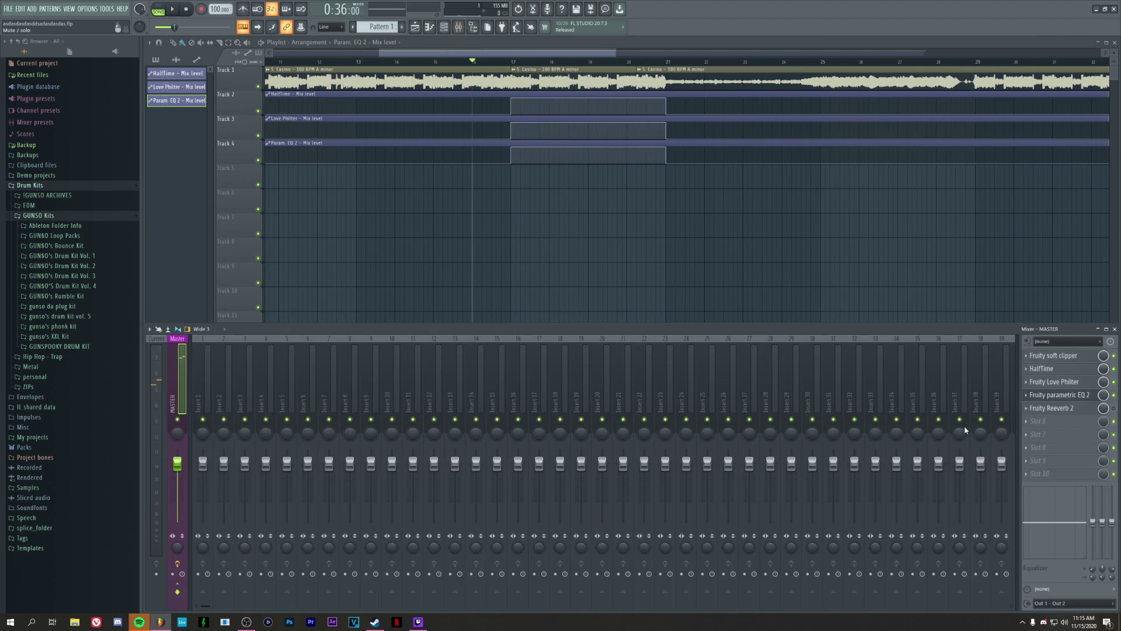
{"action": "left_click", "coordinate": [1074, 409]}
{"action": "left_click_drag", "start_coordinate": [328, 139], "coordinate": [391, 147]}
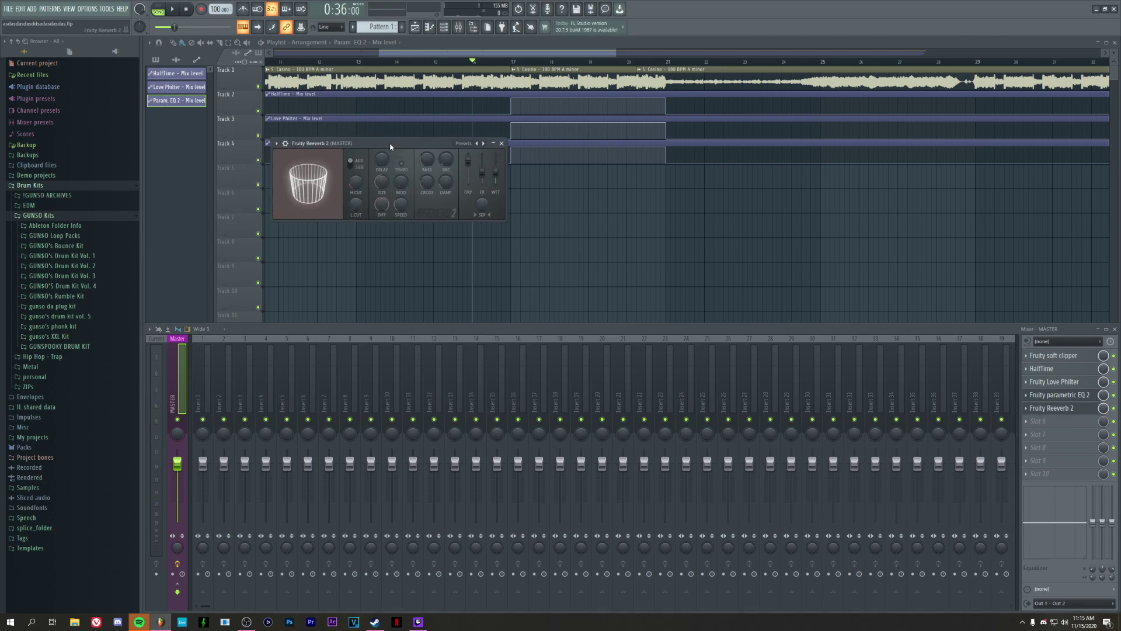
{"action": "left_click_drag", "start_coordinate": [471, 162], "coordinate": [469, 180]}
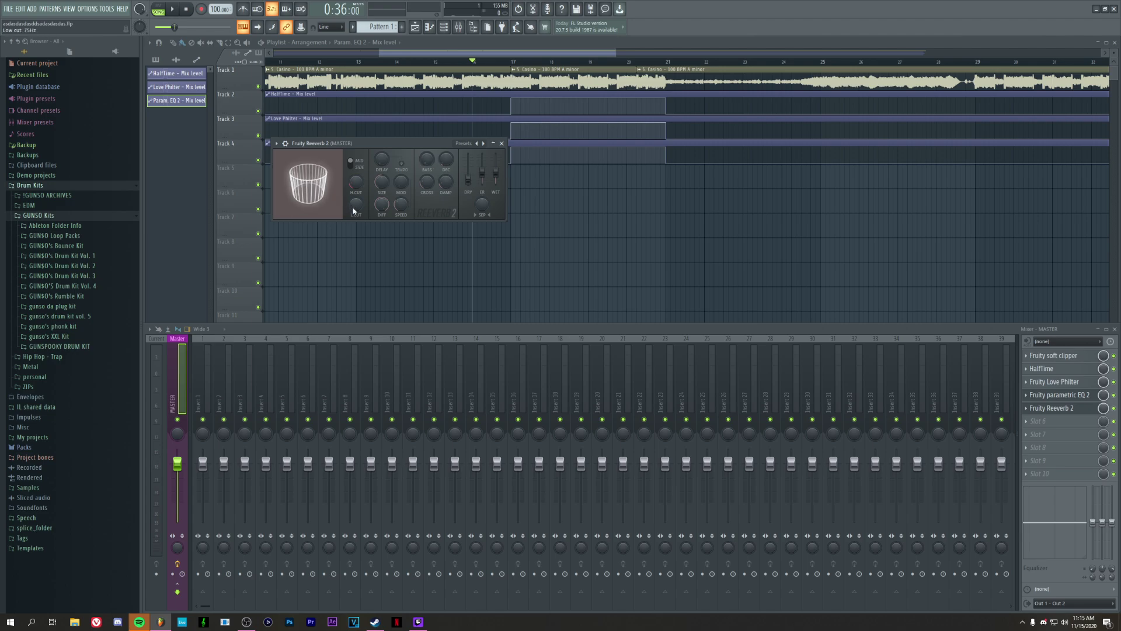
{"action": "left_click_drag", "start_coordinate": [353, 209], "coordinate": [381, 180]}
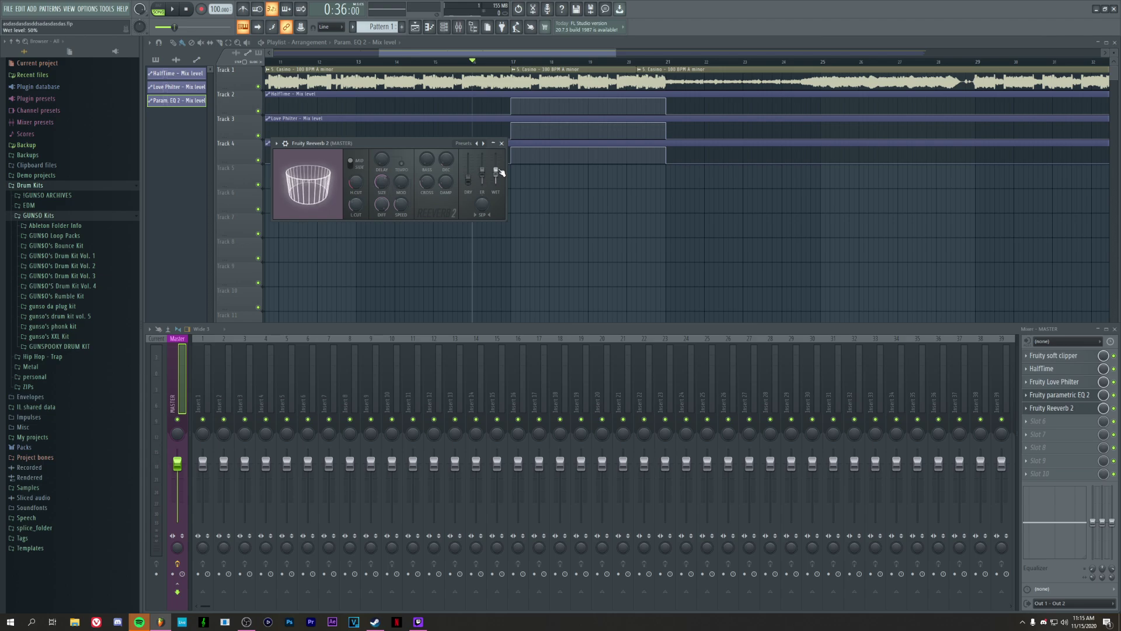
{"action": "scroll", "coordinate": [501, 172], "scroll_direction": "up", "scroll_amount": 5}
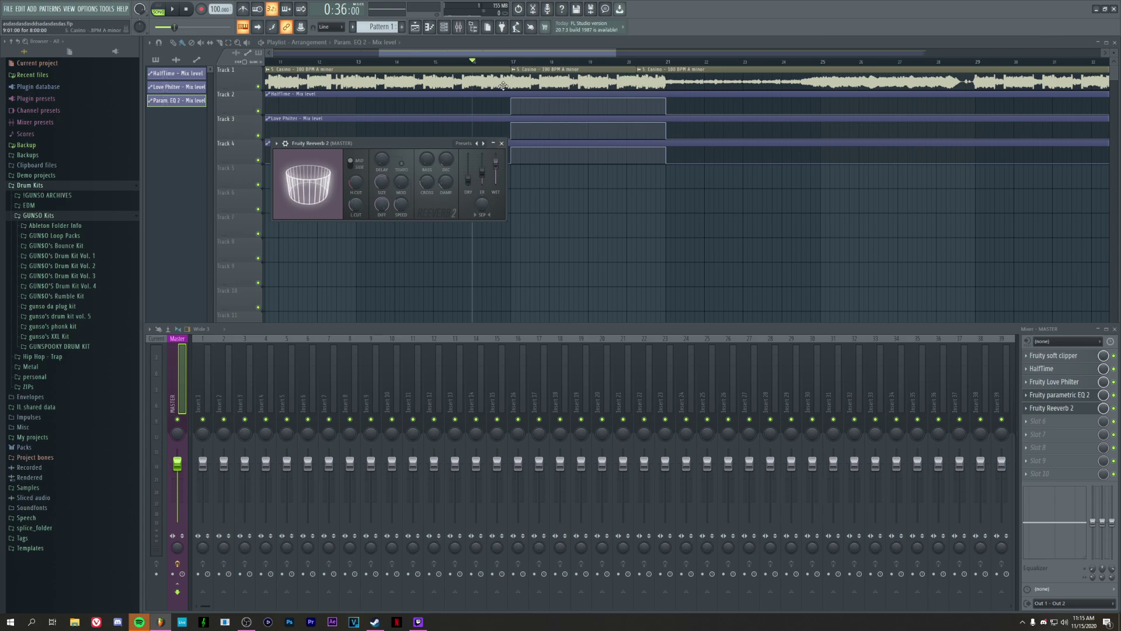
- Play the transition from bar 16 while raising Fruity Reeverb 2's wet level to 91% and adjusting its low cut to 927 Hz
{"action": "key", "text": "space"}
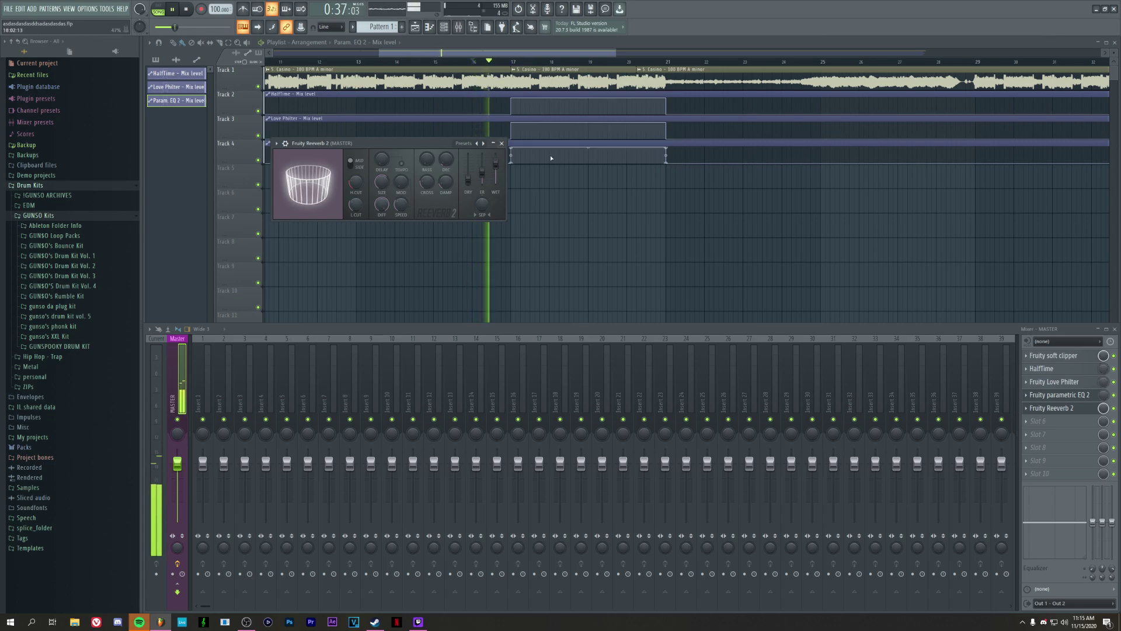
{"action": "scroll", "coordinate": [501, 170], "scroll_direction": "up", "scroll_amount": 3}
{"action": "scroll", "coordinate": [501, 169], "scroll_direction": "up", "scroll_amount": 1}
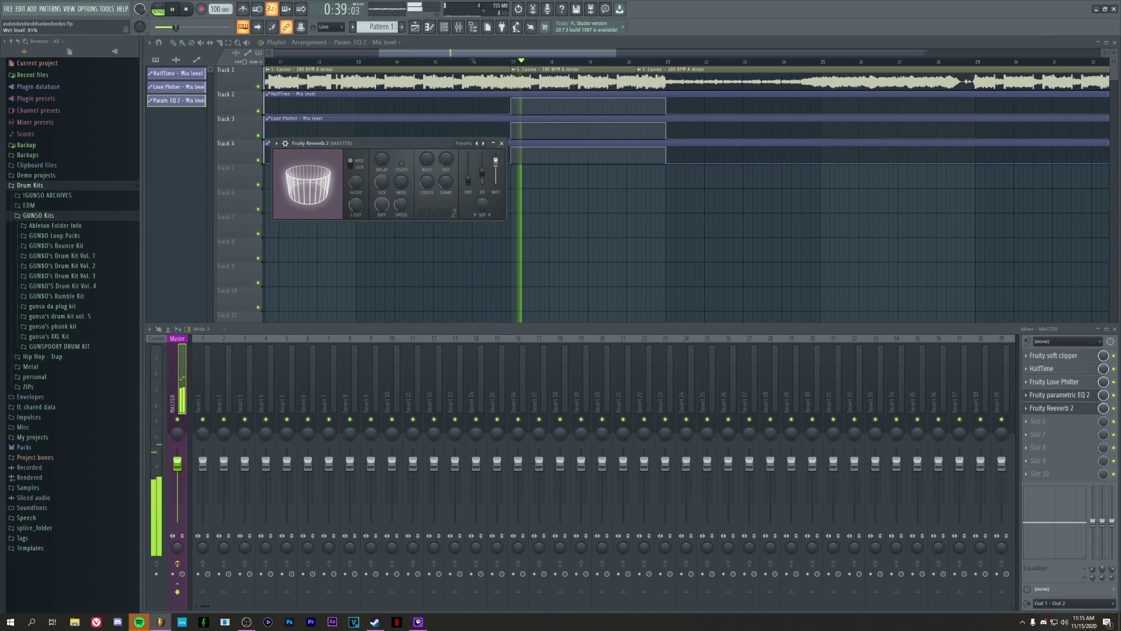
{"action": "scroll", "coordinate": [468, 175], "scroll_direction": "up", "scroll_amount": 2}
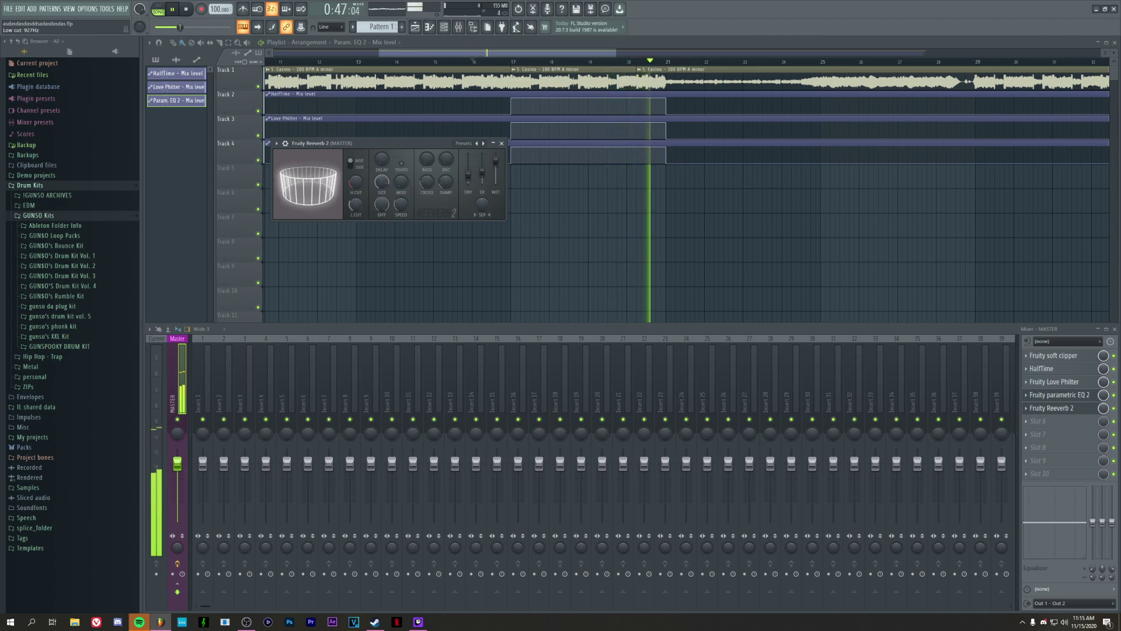
{"action": "key", "text": "space"}
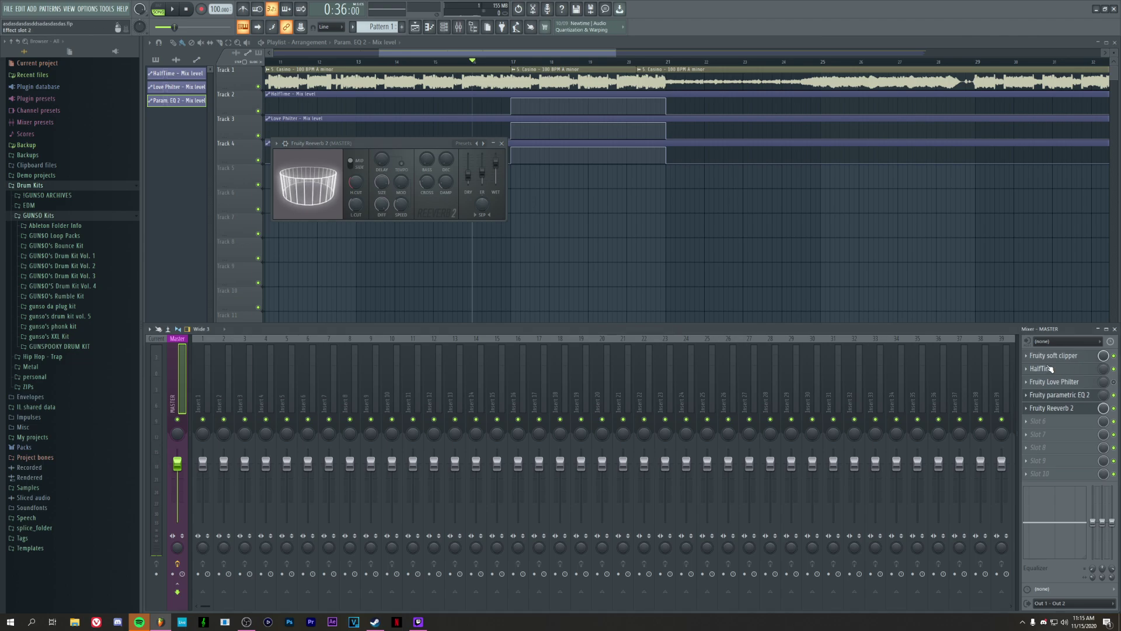
- Replay the transition while setting Fruity Reeverb 2's room size to 100 and adjusting its decay time
{"action": "key", "text": "space"}
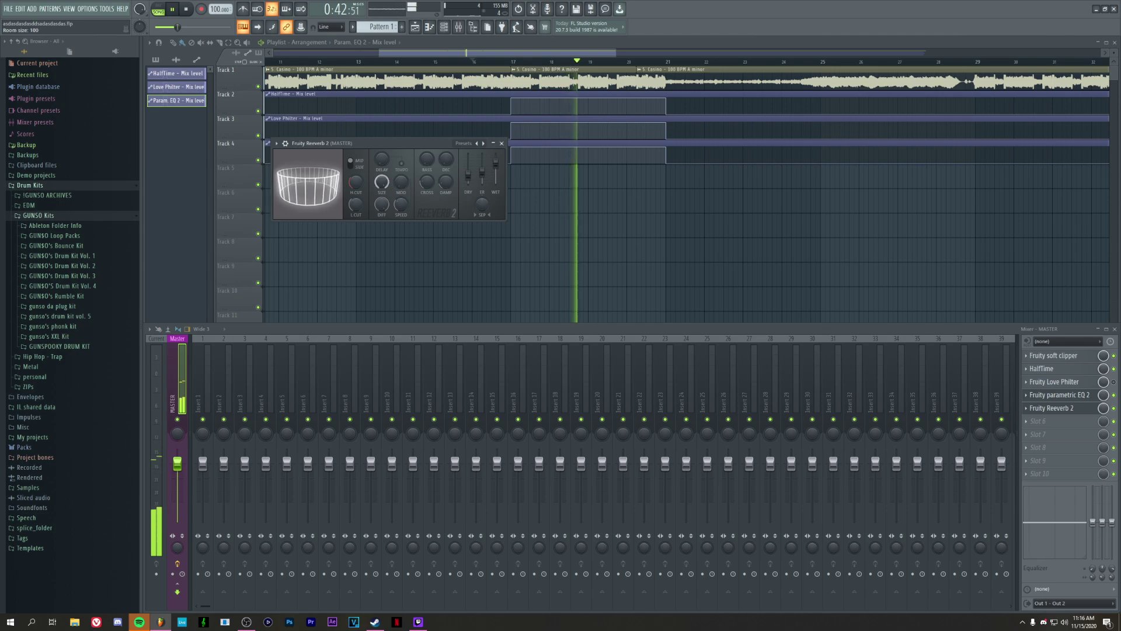
{"action": "right_click", "coordinate": [497, 158]}
{"action": "left_click", "coordinate": [496, 157]}
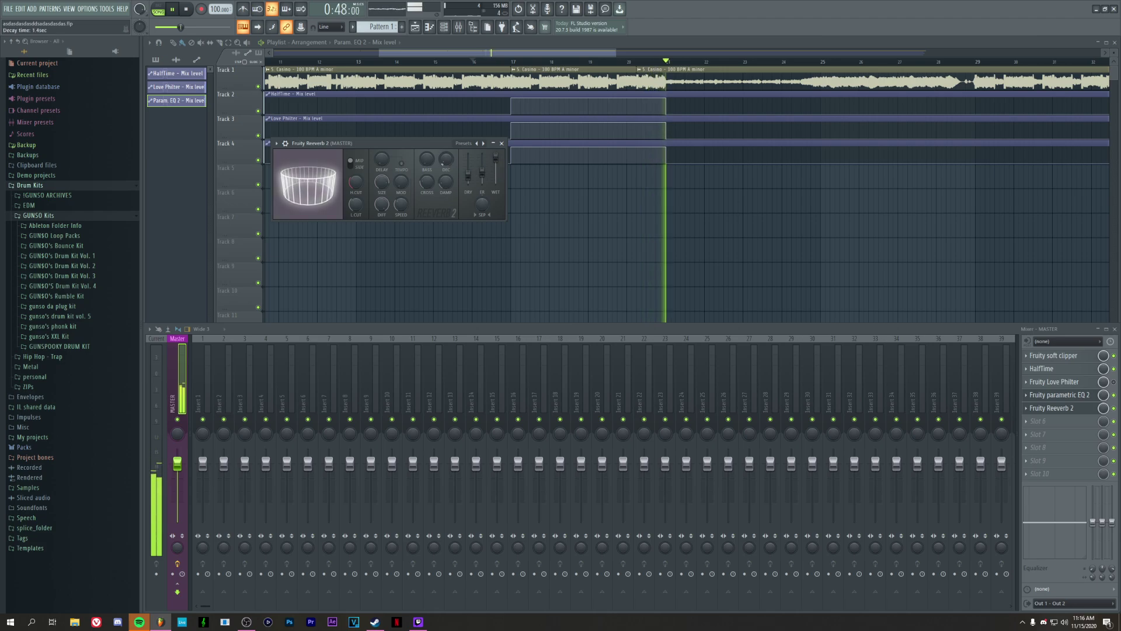
{"action": "key", "text": "space"}
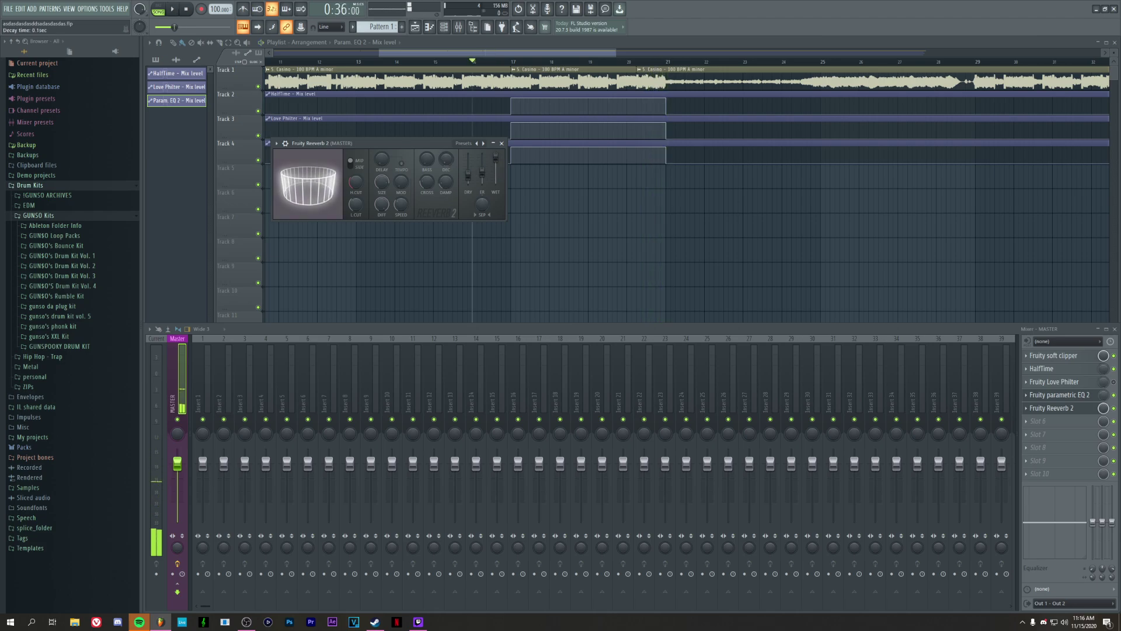
- Remove Fruity Love Philter from the master track, delete its automation clip and move the Param. EQ 2 clip to Track 3
{"action": "left_click", "coordinate": [1058, 382]}
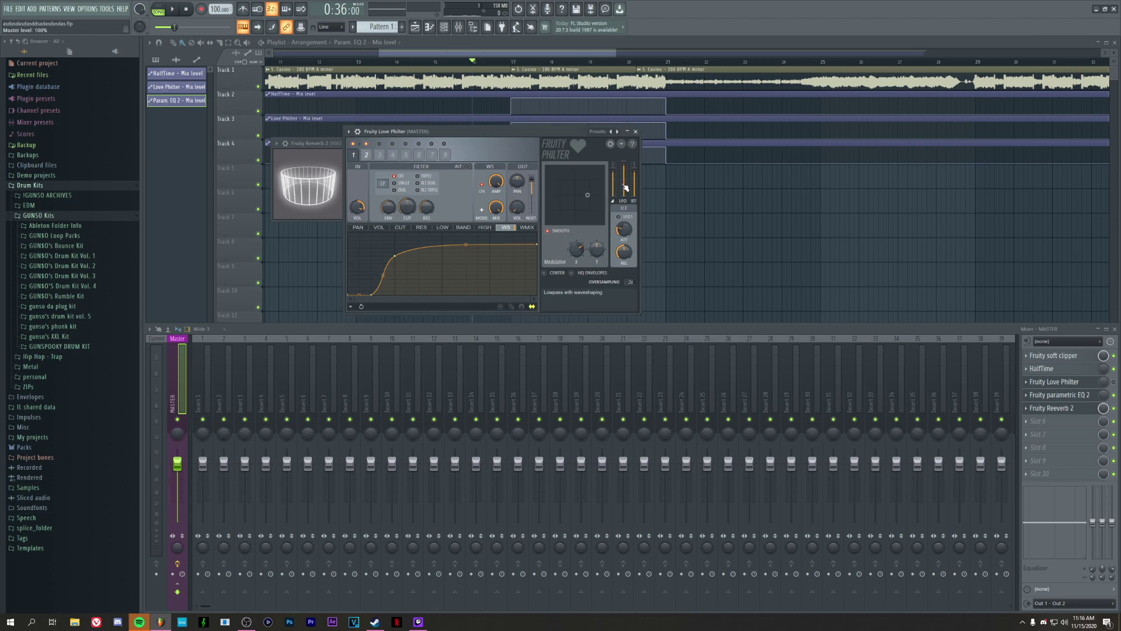
{"action": "left_click", "coordinate": [637, 132]}
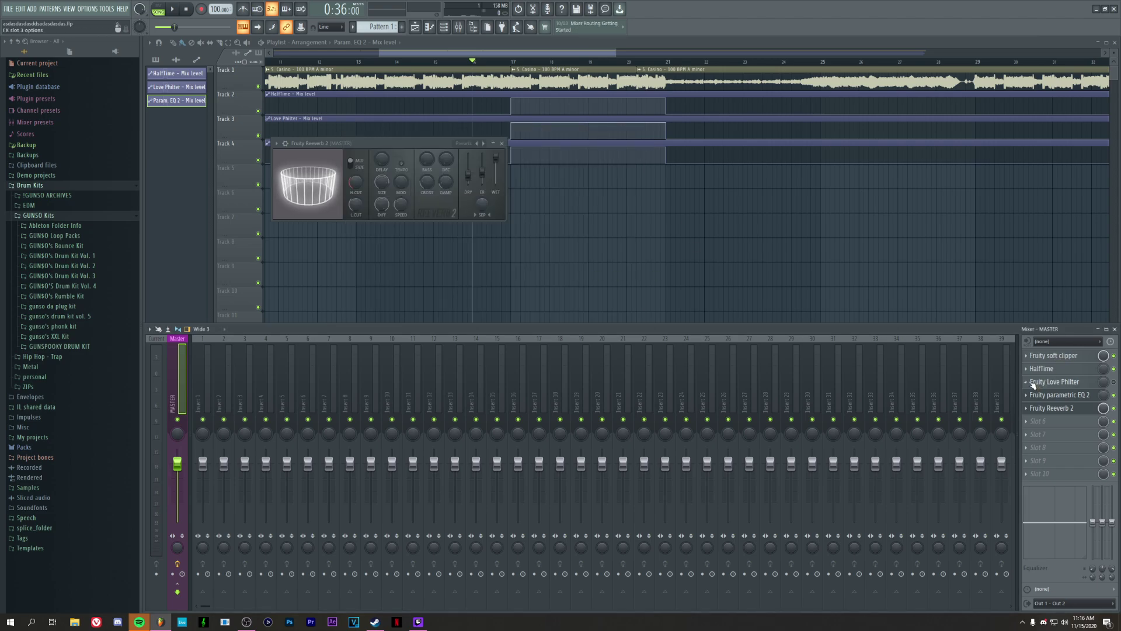
{"action": "left_click", "coordinate": [1028, 382]}
{"action": "left_click", "coordinate": [1034, 401]}
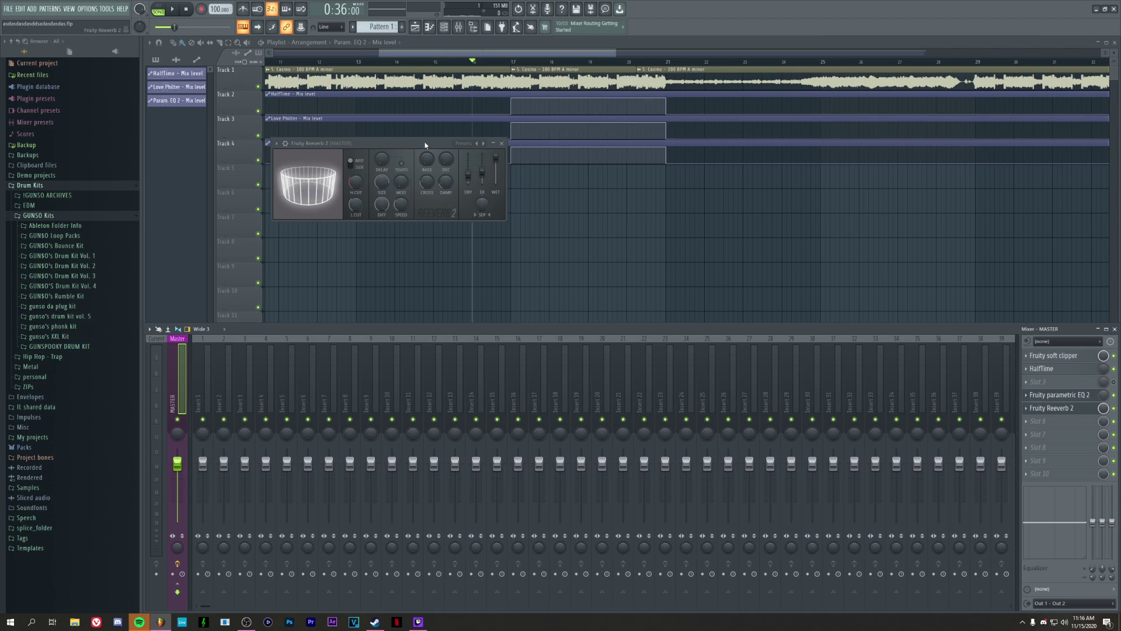
{"action": "right_click", "coordinate": [596, 118]}
{"action": "left_click_drag", "start_coordinate": [596, 143], "coordinate": [596, 118]}
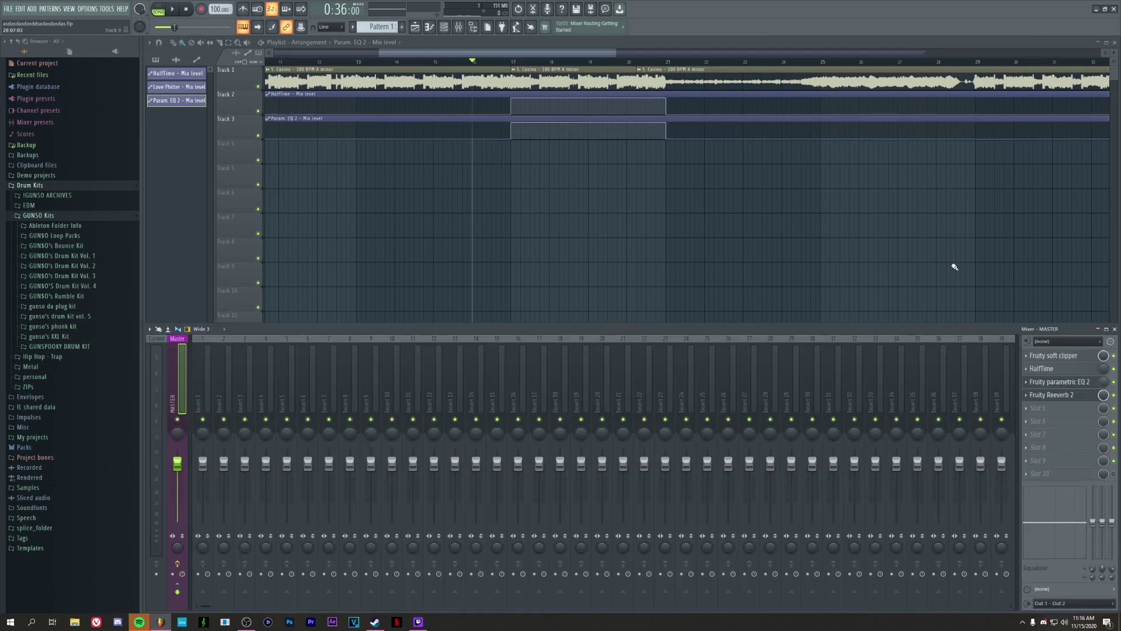
- Create an automation clip for Fruity Reeverb 2's mix level and ramp it from zero to full level just before bar 17
{"action": "right_click", "coordinate": [1103, 395]}
{"action": "left_click", "coordinate": [1072, 461]}
{"action": "scroll", "coordinate": [674, 47], "scroll_direction": "up", "scroll_amount": 3}
{"action": "scroll", "coordinate": [687, 62], "scroll_direction": "down", "scroll_amount": 2}
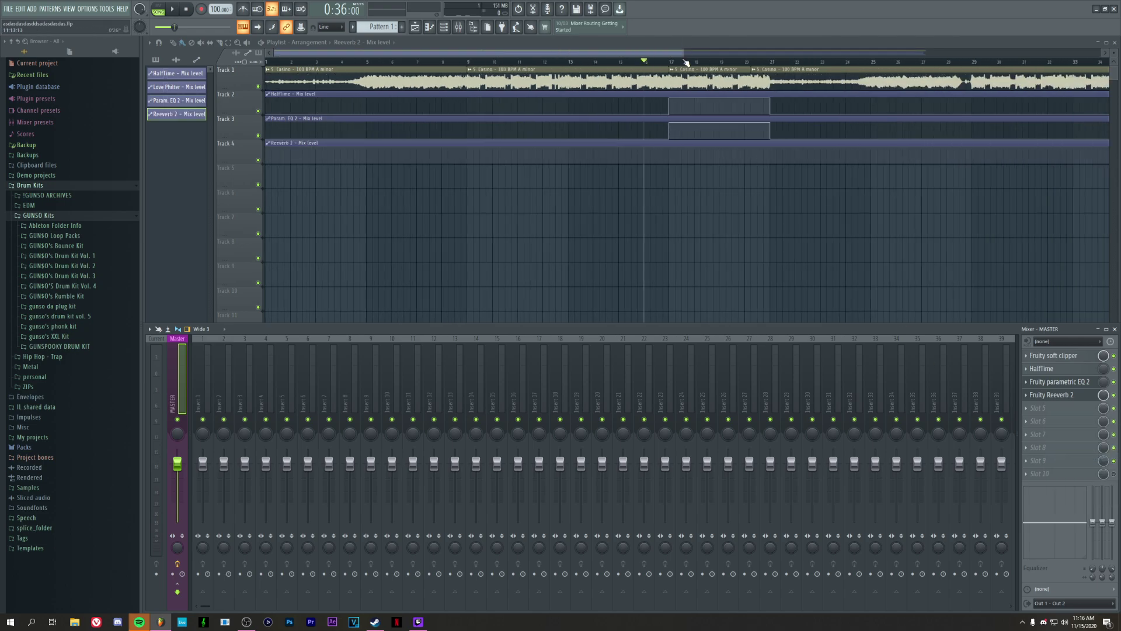
{"action": "scroll", "coordinate": [687, 63], "scroll_direction": "down", "scroll_amount": 2}
{"action": "scroll", "coordinate": [443, 62], "scroll_direction": "up", "scroll_amount": 8}
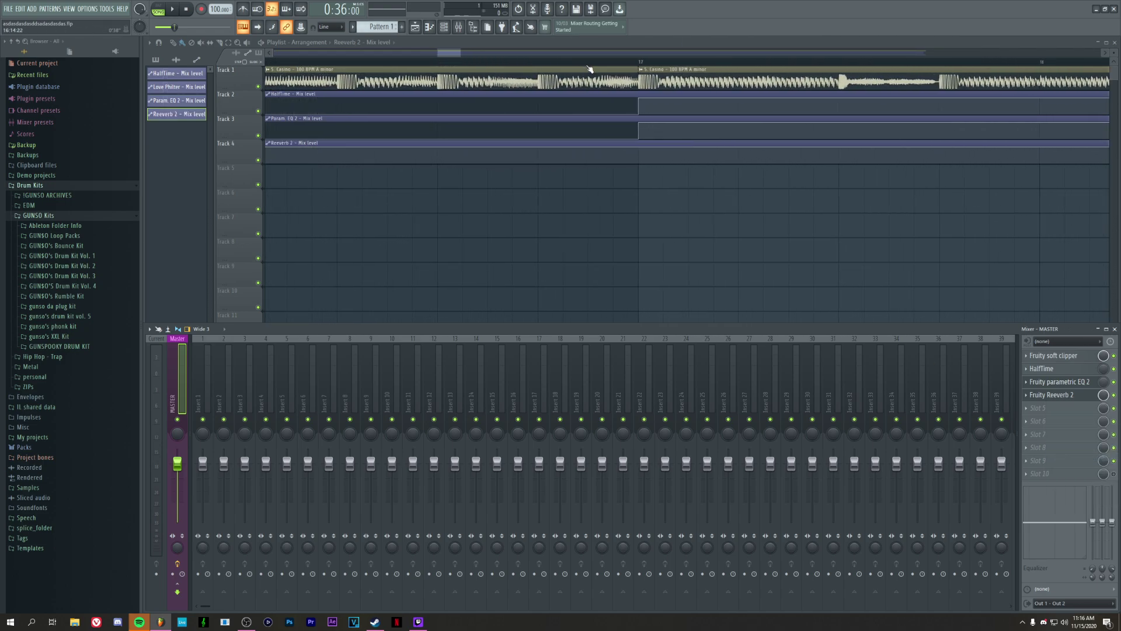
{"action": "scroll", "coordinate": [590, 66], "scroll_direction": "down", "scroll_amount": 2}
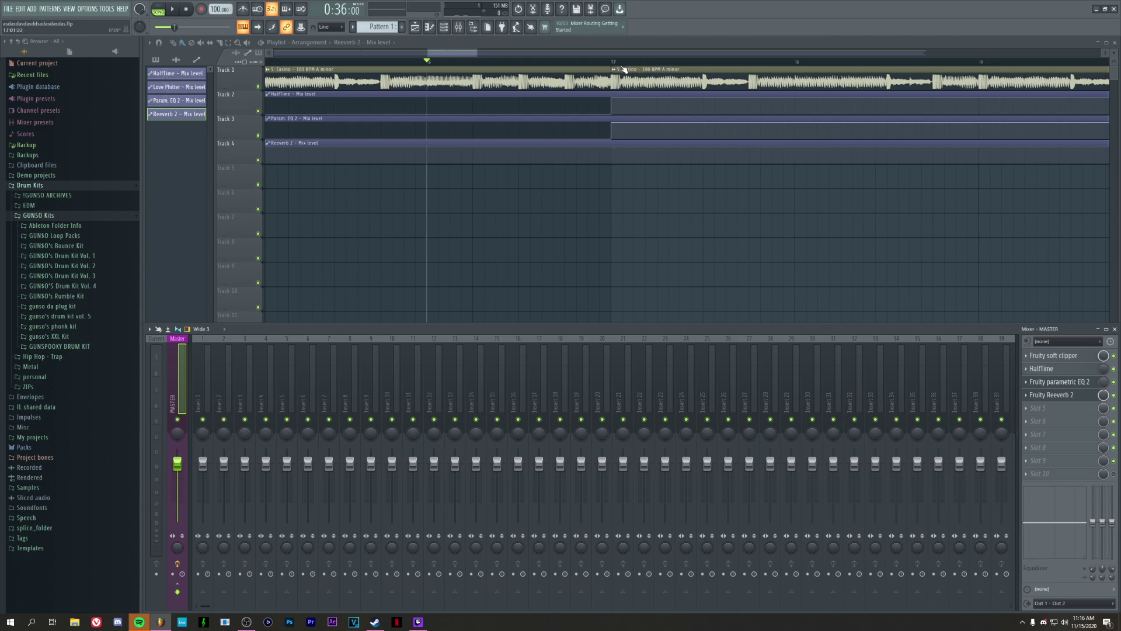
{"action": "key", "text": "F9"}
{"action": "left_click_drag", "start_coordinate": [613, 162], "coordinate": [610, 148]}
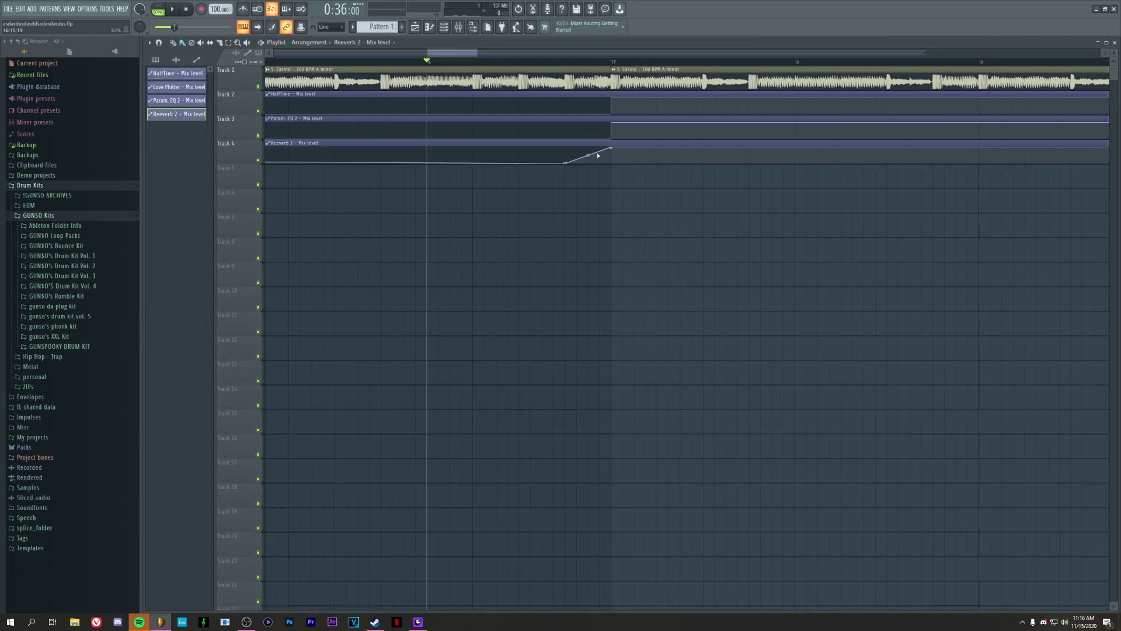
- Hold the Reeverb 2 mix automation at full level until bar 21, fade it to zero by bar 25 and zero the clip's start
{"action": "scroll", "coordinate": [608, 68], "scroll_direction": "down", "scroll_amount": 5}
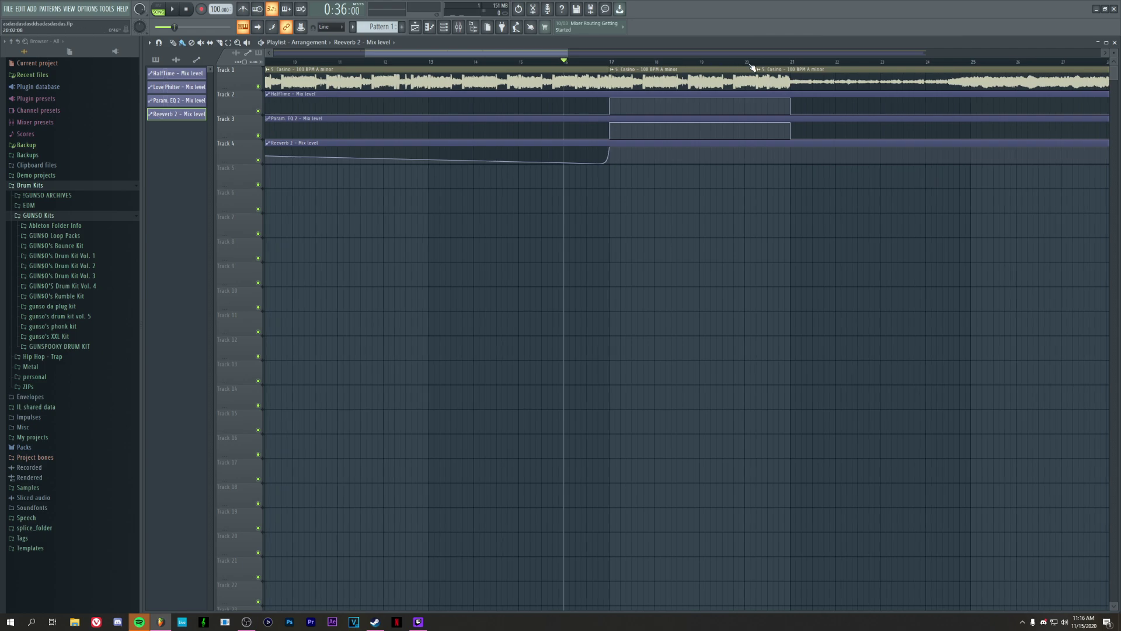
{"action": "scroll", "coordinate": [802, 59], "scroll_direction": "up", "scroll_amount": 4}
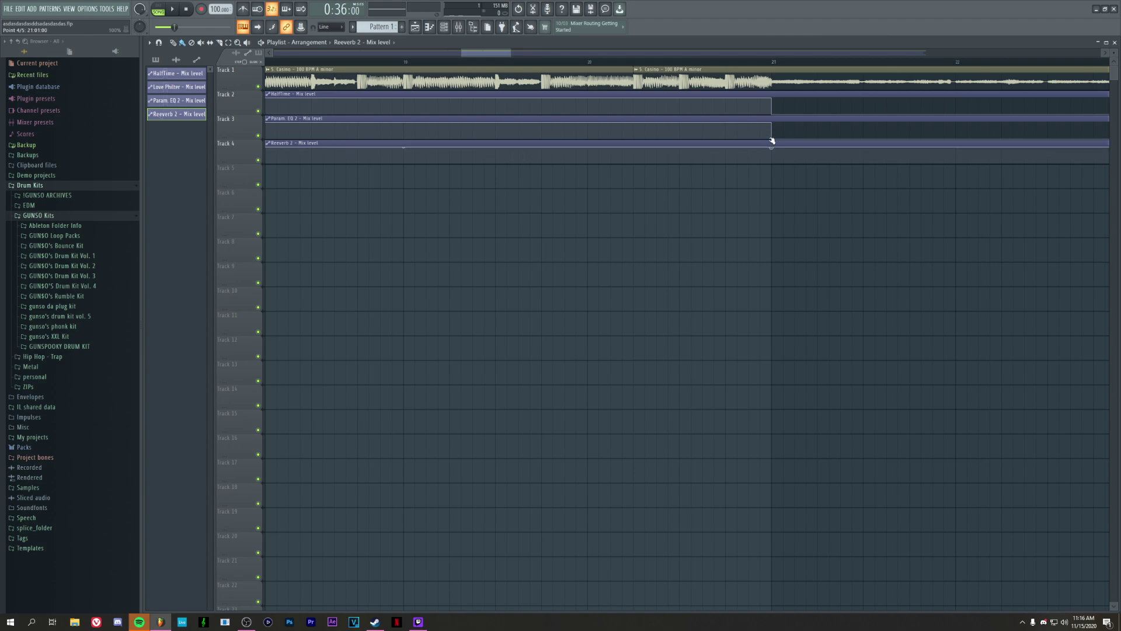
{"action": "scroll", "coordinate": [763, 66], "scroll_direction": "down", "scroll_amount": 4}
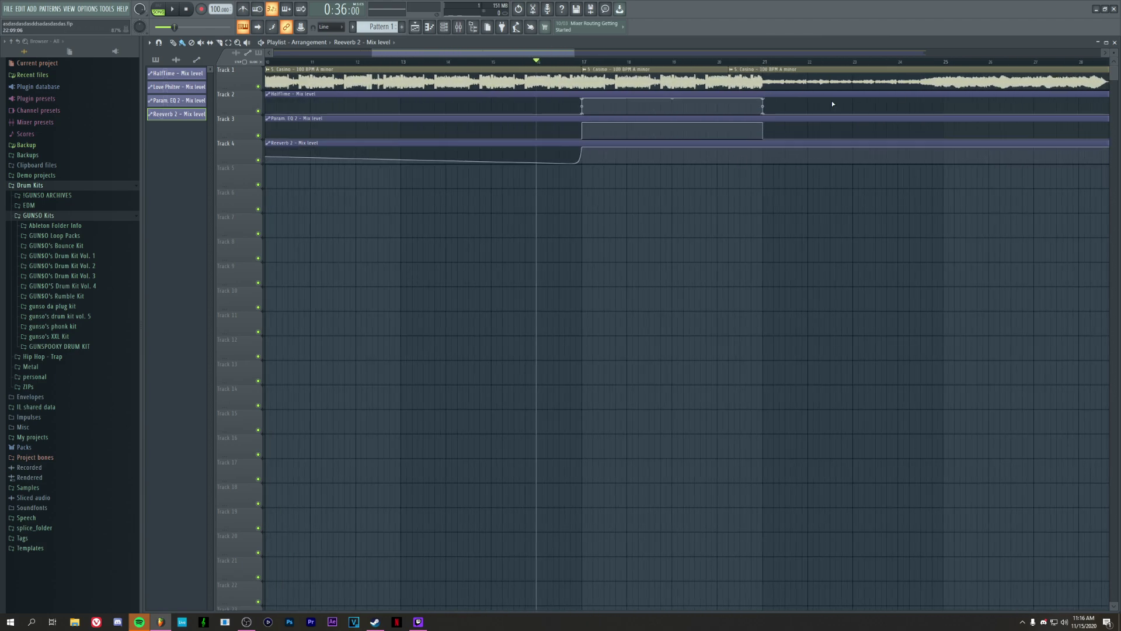
{"action": "right_click", "coordinate": [938, 163]}
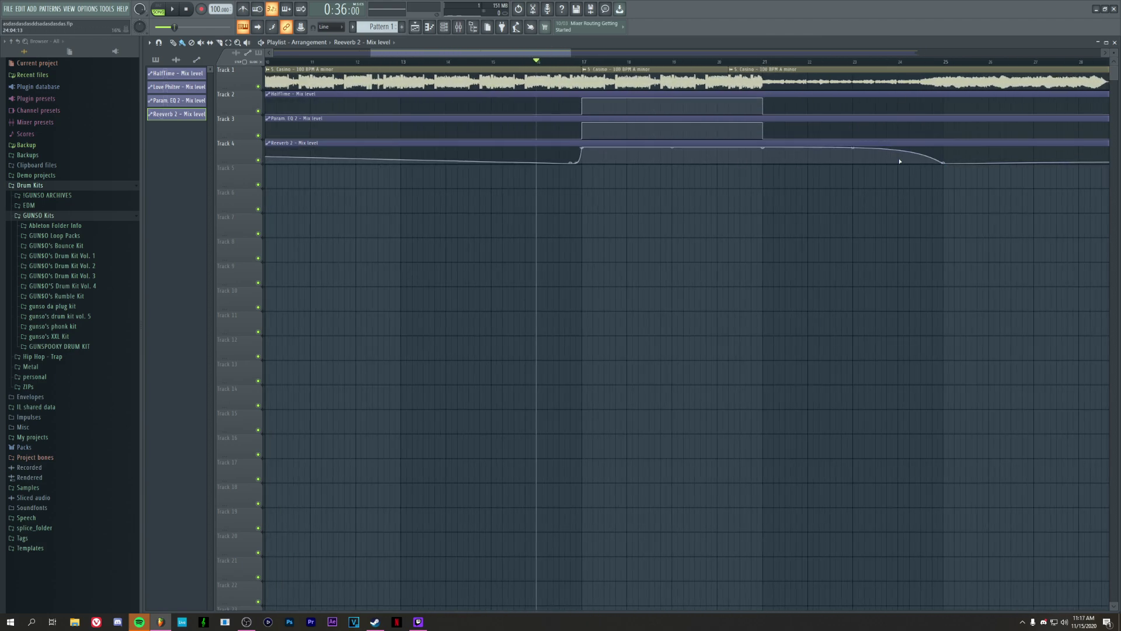
{"action": "scroll", "coordinate": [925, 180], "scroll_direction": "down", "scroll_amount": 4}
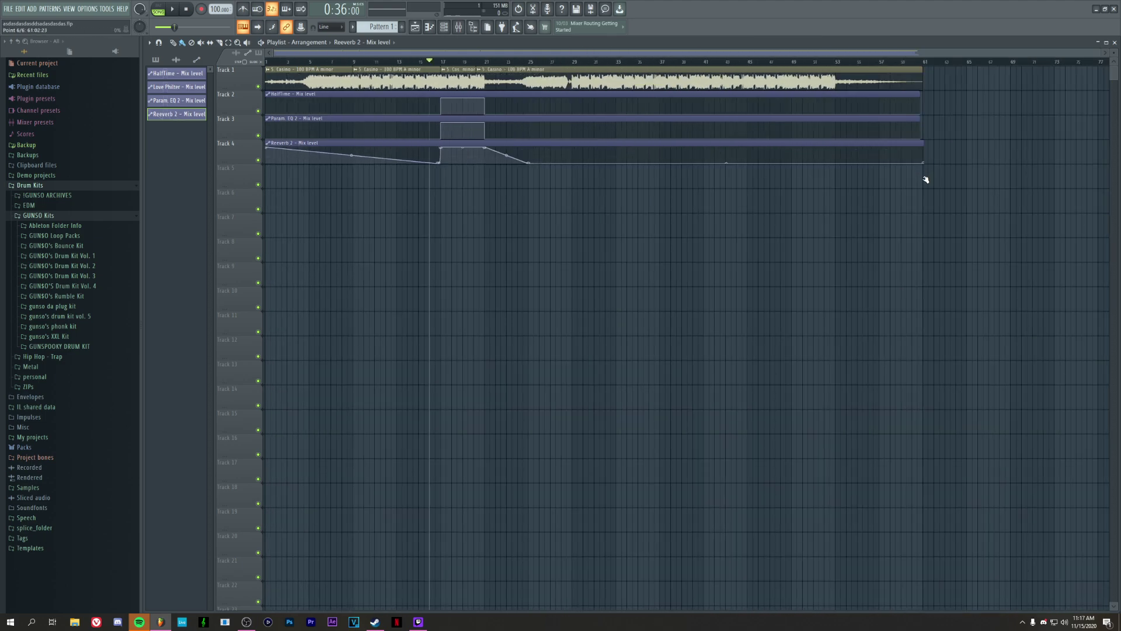
{"action": "scroll", "coordinate": [431, 61], "scroll_direction": "up", "scroll_amount": 4}
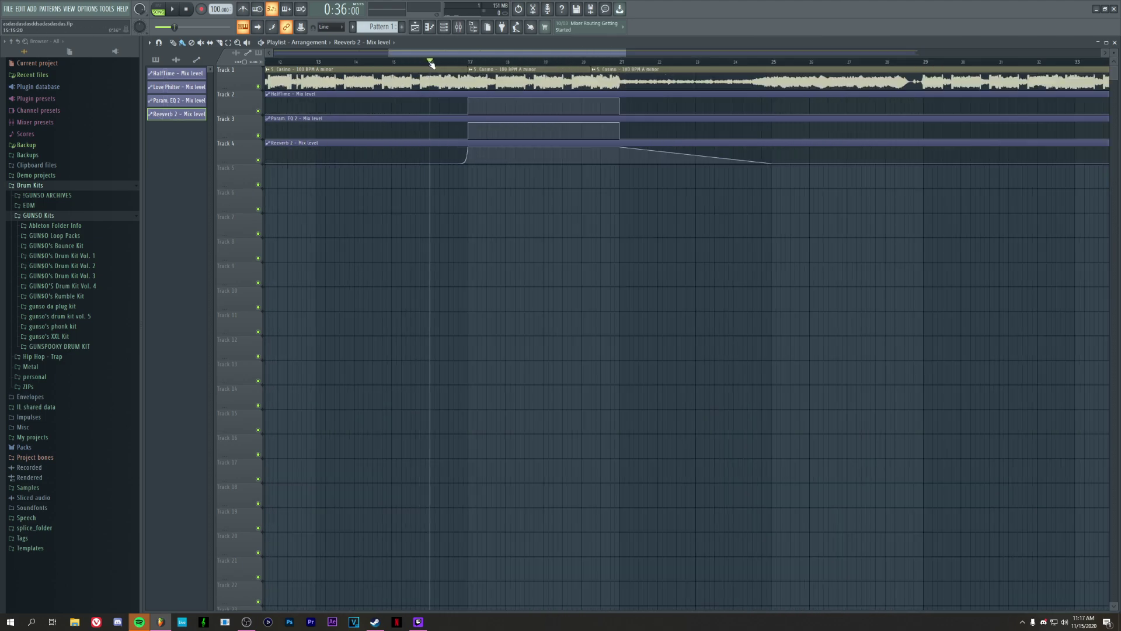
- Play the song from bar 15 to hear the transition with the automated reverb, then show the mixer
{"action": "left_click", "coordinate": [386, 64]}
{"action": "key", "text": "space"}
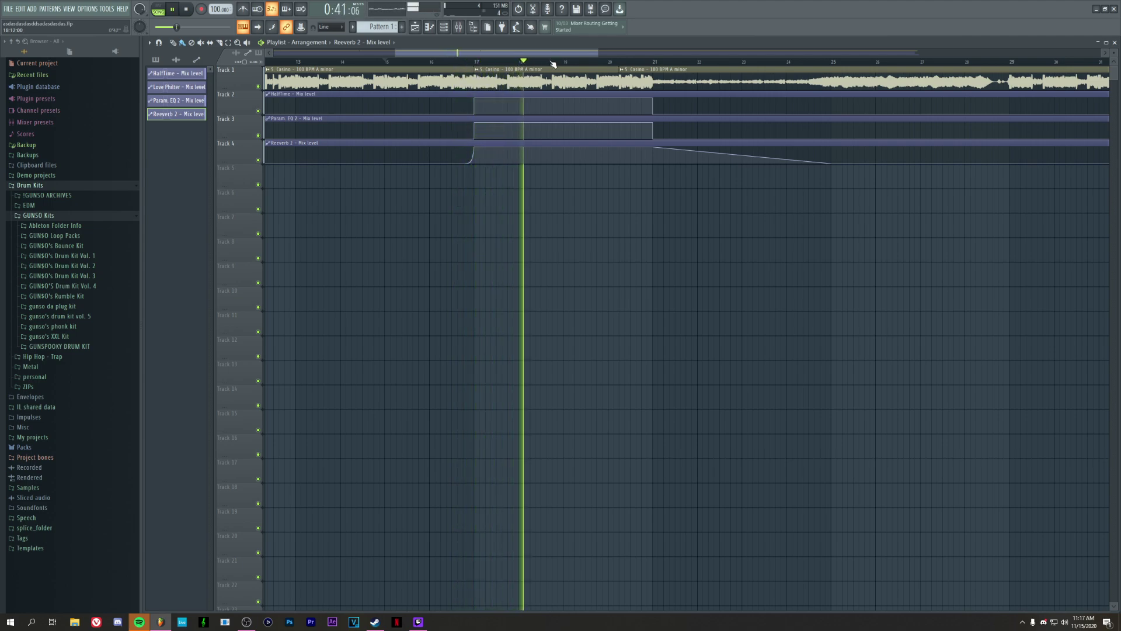
{"action": "scroll", "coordinate": [555, 63], "scroll_direction": "up", "scroll_amount": 2}
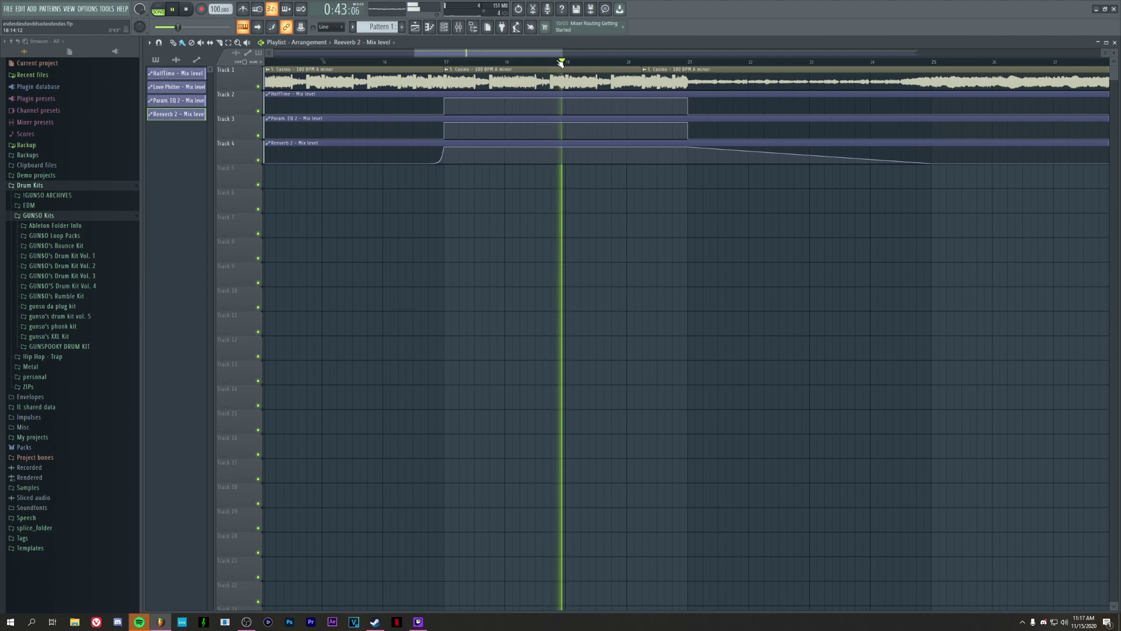
{"action": "key", "text": "space"}
{"action": "scroll", "coordinate": [560, 63], "scroll_direction": "down", "scroll_amount": 2}
{"action": "scroll", "coordinate": [509, 63], "scroll_direction": "up", "scroll_amount": 2}
{"action": "left_click", "coordinate": [459, 27]}
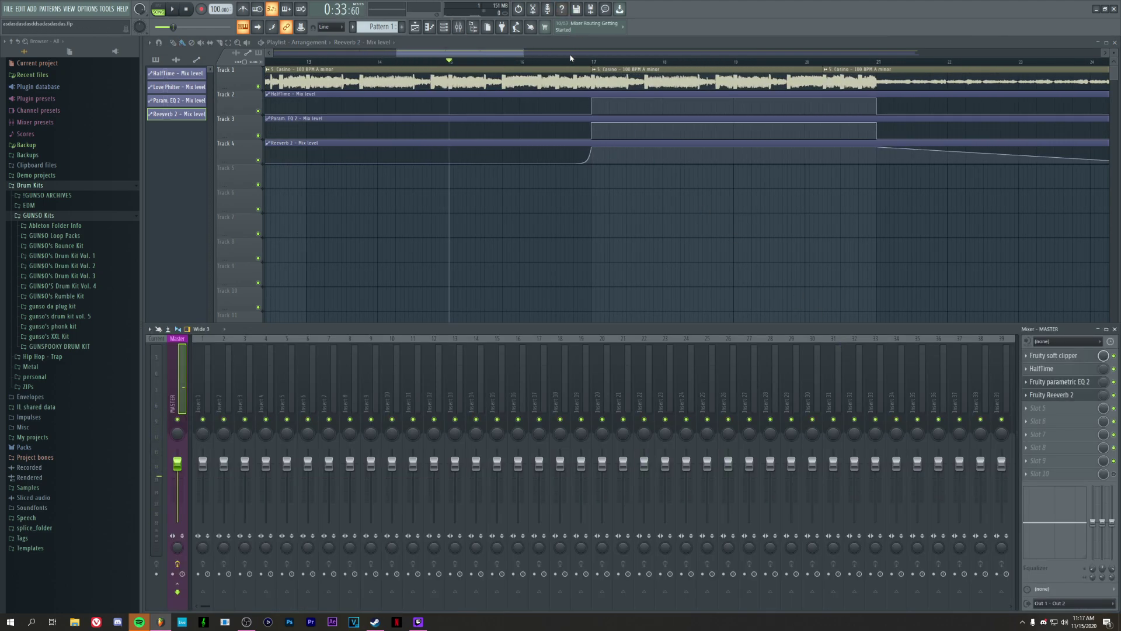
- Play from bar 16 and sharpen the tension of the Reeverb 2 mix automation's rise into bar 17
{"action": "scroll", "coordinate": [571, 61], "scroll_direction": "down", "scroll_amount": 2}
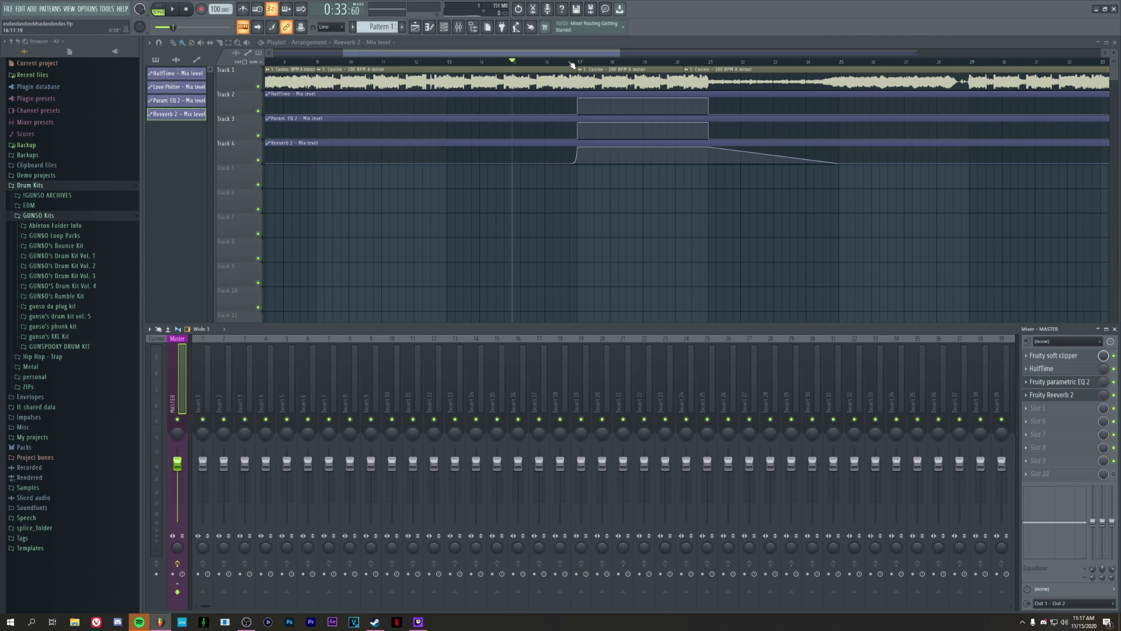
{"action": "left_click", "coordinate": [545, 62]}
{"action": "scroll", "coordinate": [545, 62], "scroll_direction": "up", "scroll_amount": 3}
{"action": "key", "text": "space"}
{"action": "scroll", "coordinate": [547, 64], "scroll_direction": "down", "scroll_amount": 1}
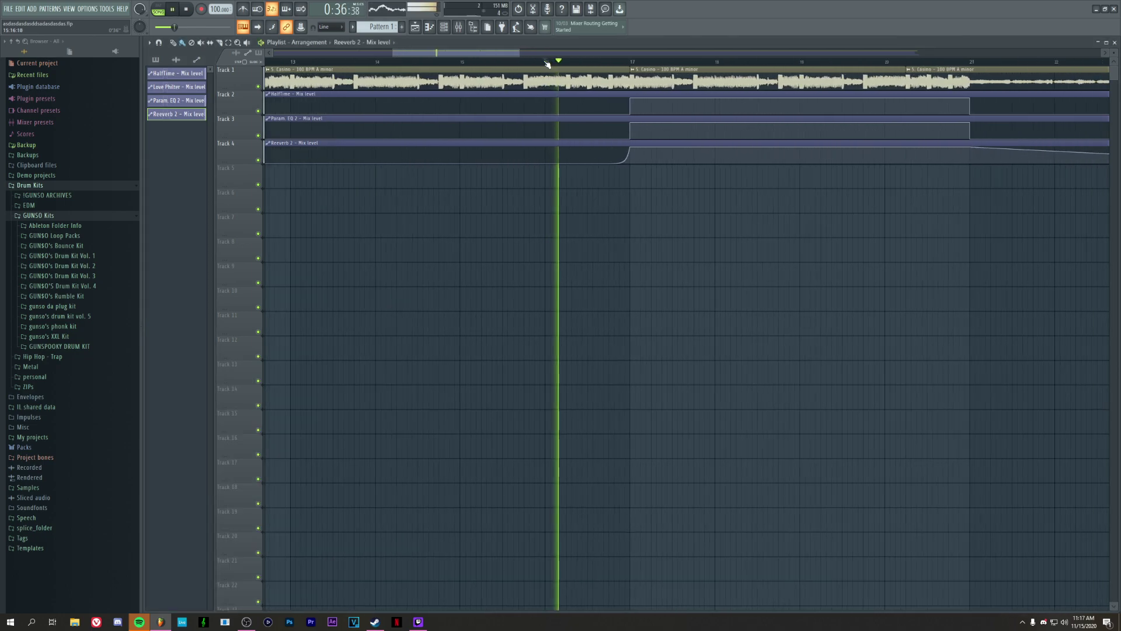
{"action": "left_click_drag", "start_coordinate": [498, 56], "coordinate": [503, 56]}
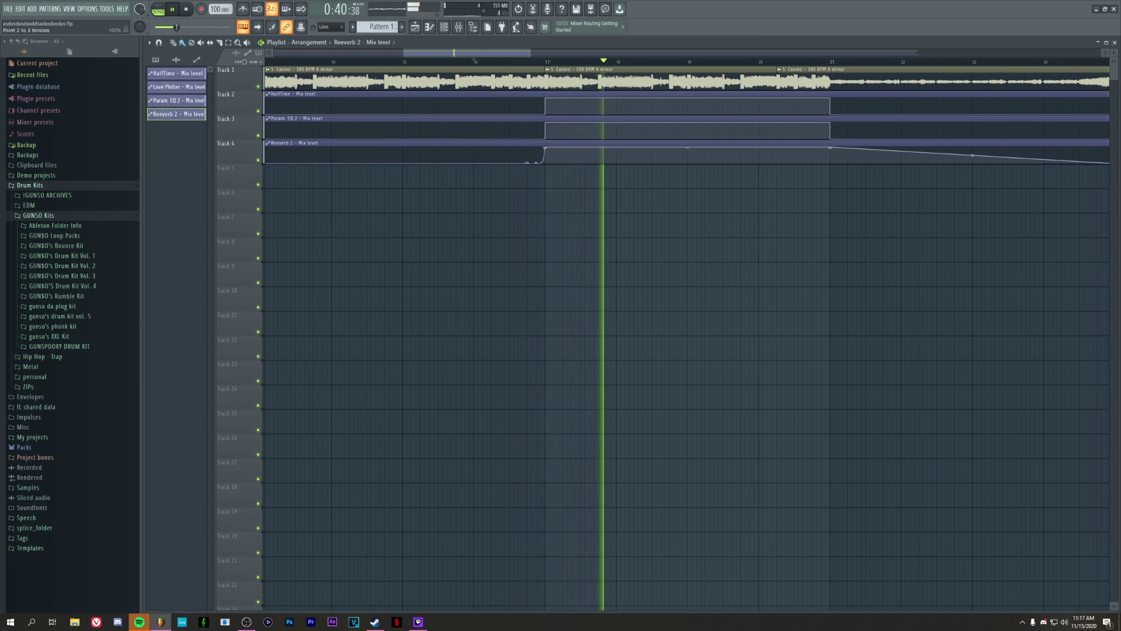
{"action": "scroll", "coordinate": [596, 64], "scroll_direction": "down", "scroll_amount": 3}
{"action": "key", "text": "space"}
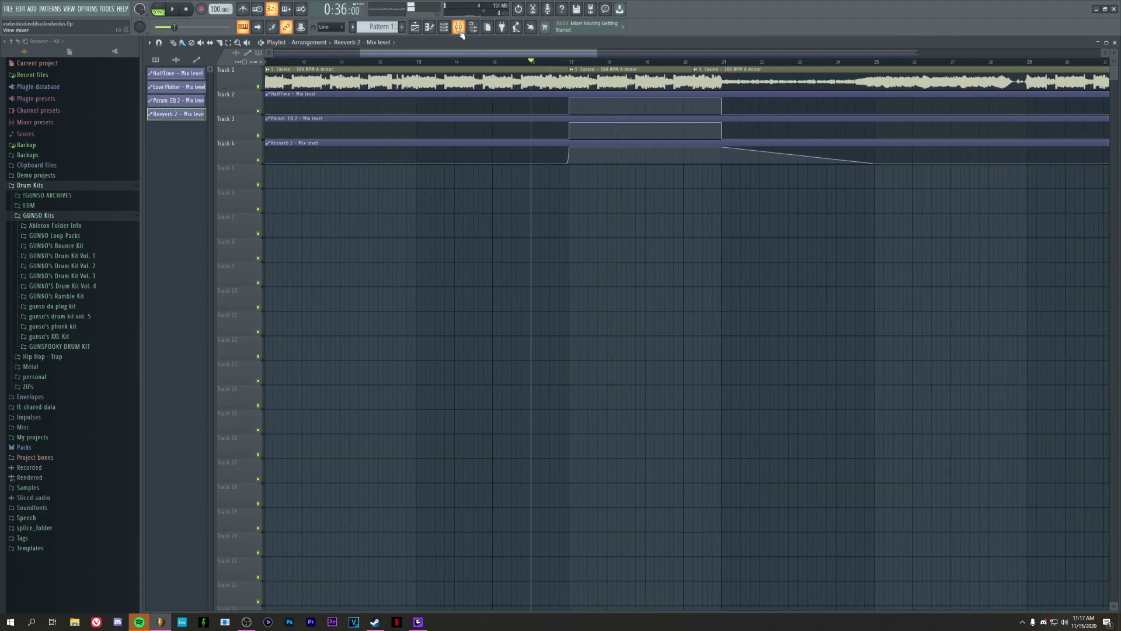
- Raise the main level of the master track's Fruity parametric EQ 2 to about 6.1 dB while playing the transition
{"action": "key", "text": "F9"}
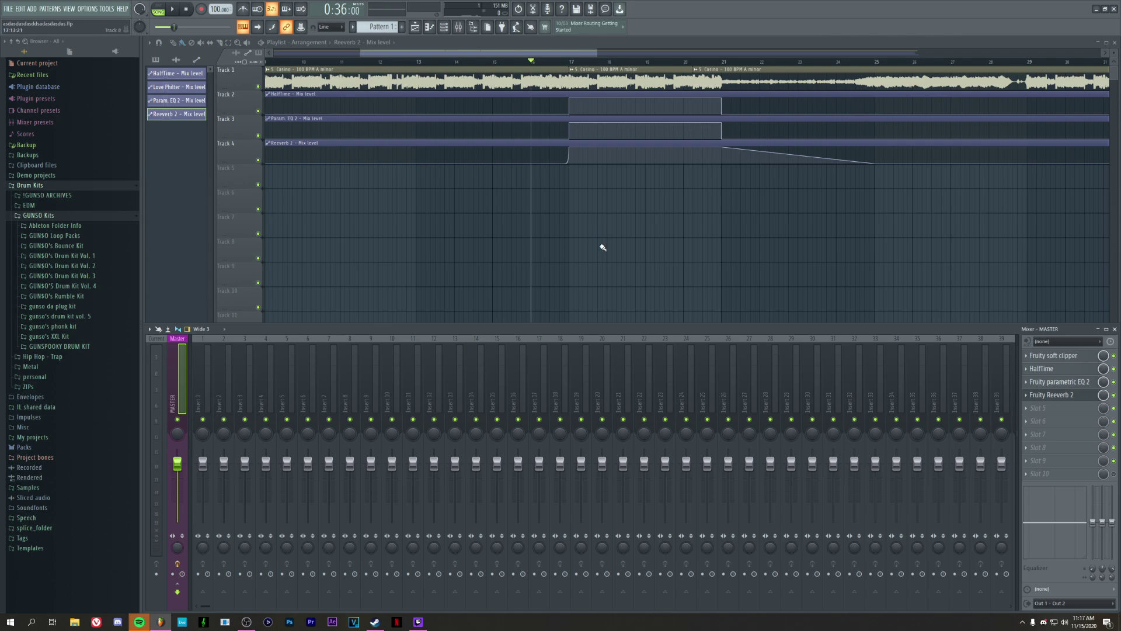
{"action": "left_click", "coordinate": [1053, 382]}
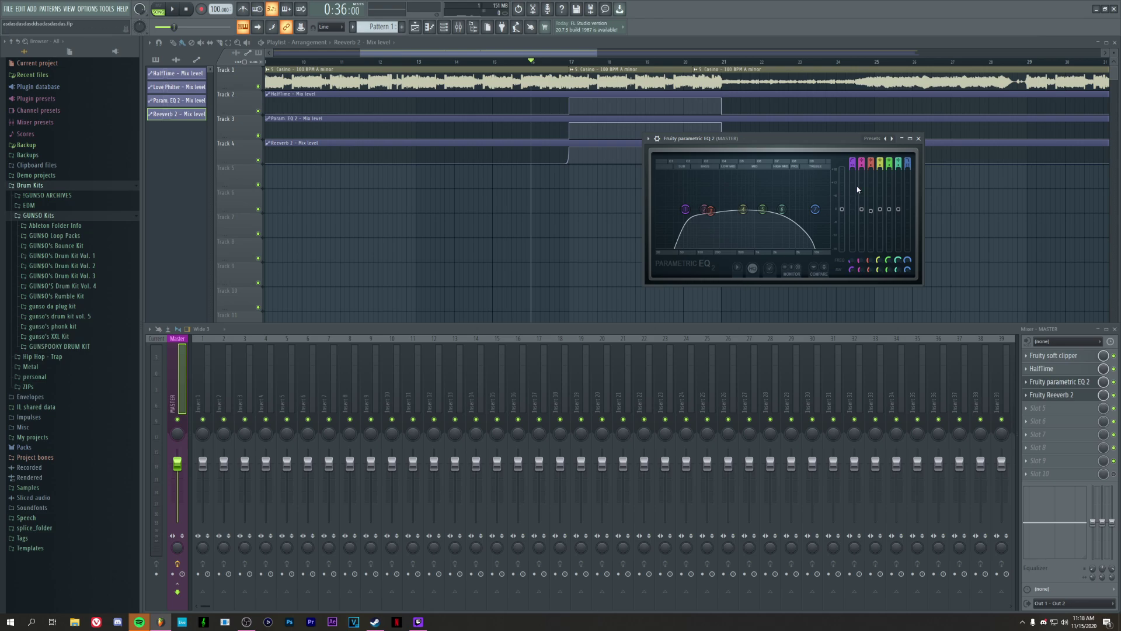
{"action": "left_click_drag", "start_coordinate": [842, 208], "coordinate": [842, 193]}
{"action": "key", "text": "space"}
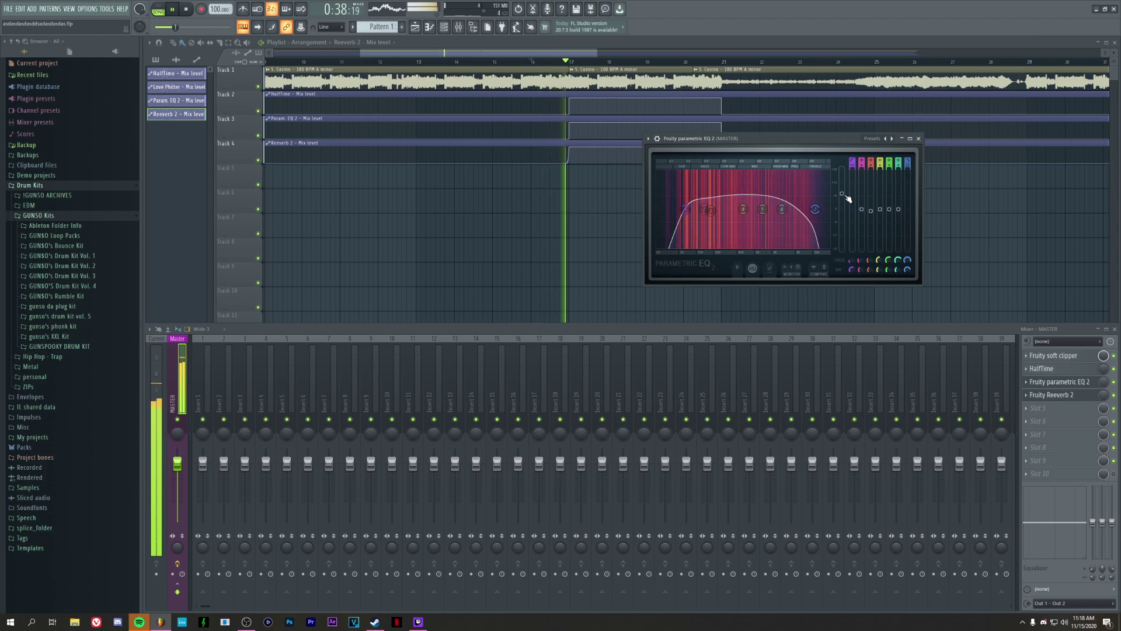
{"action": "left_click_drag", "start_coordinate": [842, 193], "coordinate": [842, 196]}
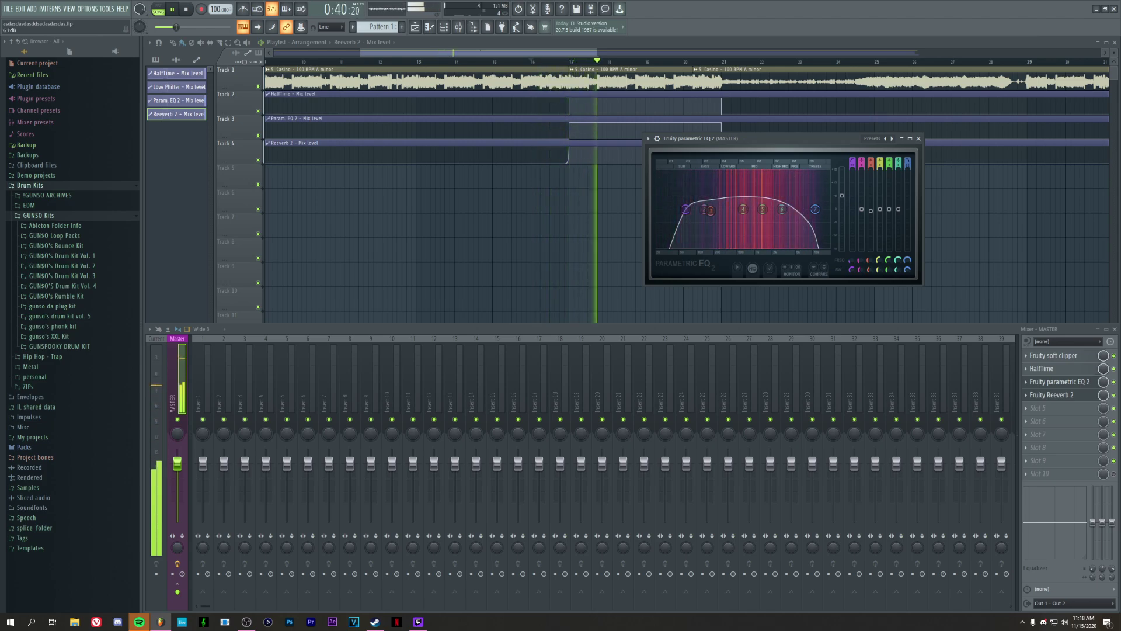
- Shift parametric EQ 2's low-cut band to a lower frequency, dip the low mids and set band 1's slope to Steep 8
{"action": "left_click_drag", "start_coordinate": [762, 209], "coordinate": [672, 209]}
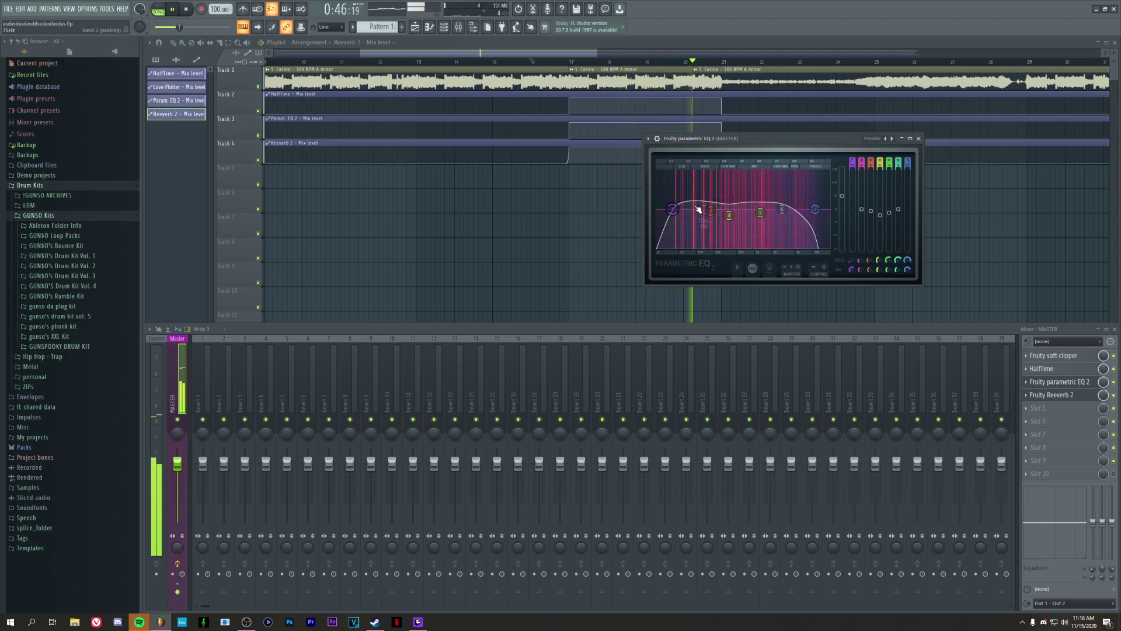
{"action": "left_click_drag", "start_coordinate": [854, 171], "coordinate": [852, 166]}
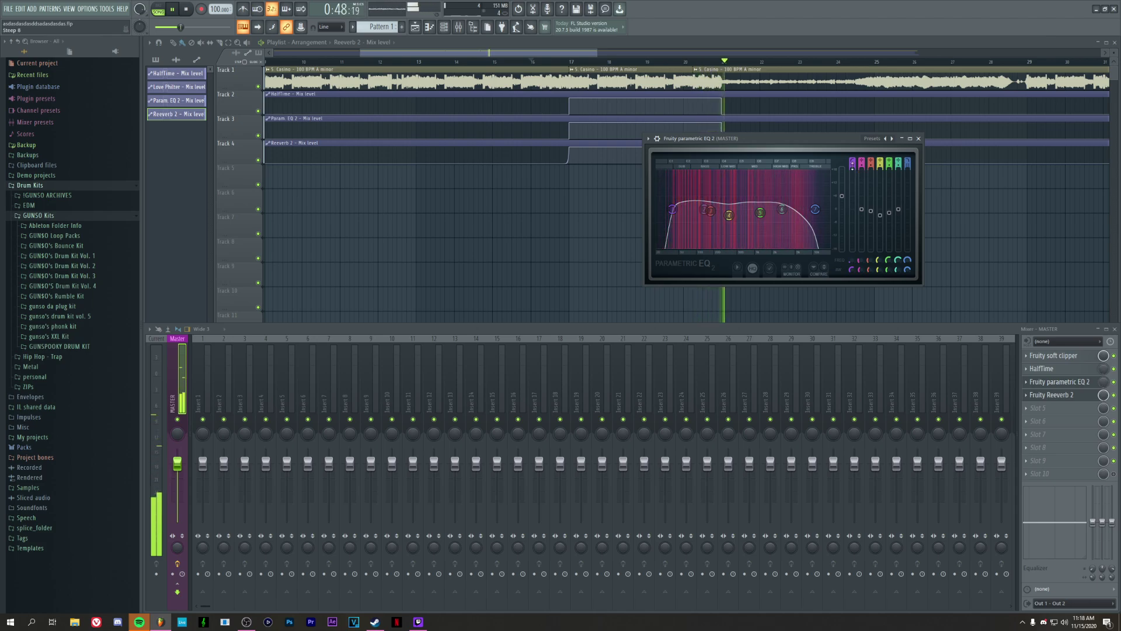
{"action": "key", "text": "space"}
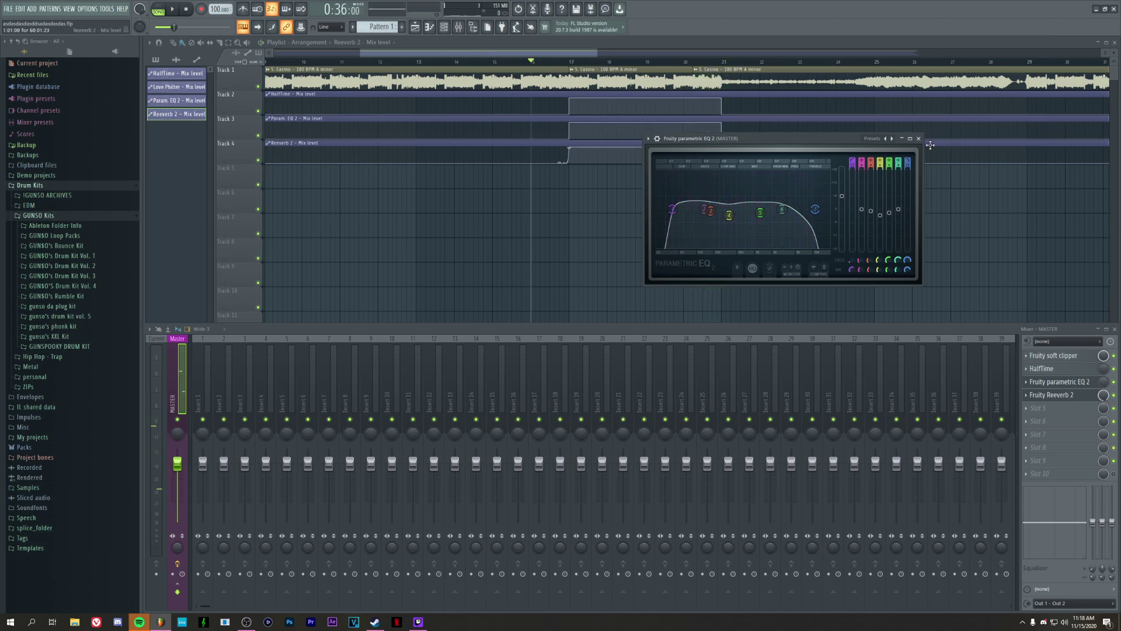
- Close the parametric EQ, select bars 45 to 53 and slice all tracks at bar 53, removing everything after it
{"action": "left_click", "coordinate": [918, 138]}
{"action": "scroll", "coordinate": [647, 63], "scroll_direction": "down", "scroll_amount": 3}
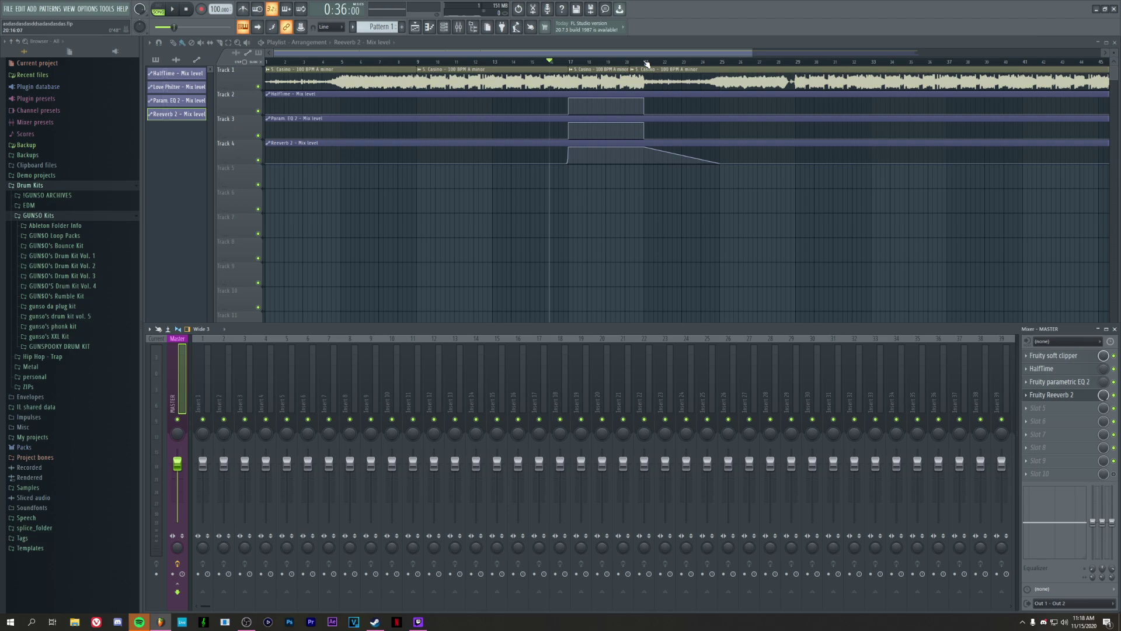
{"action": "scroll", "coordinate": [645, 63], "scroll_direction": "down", "scroll_amount": 2}
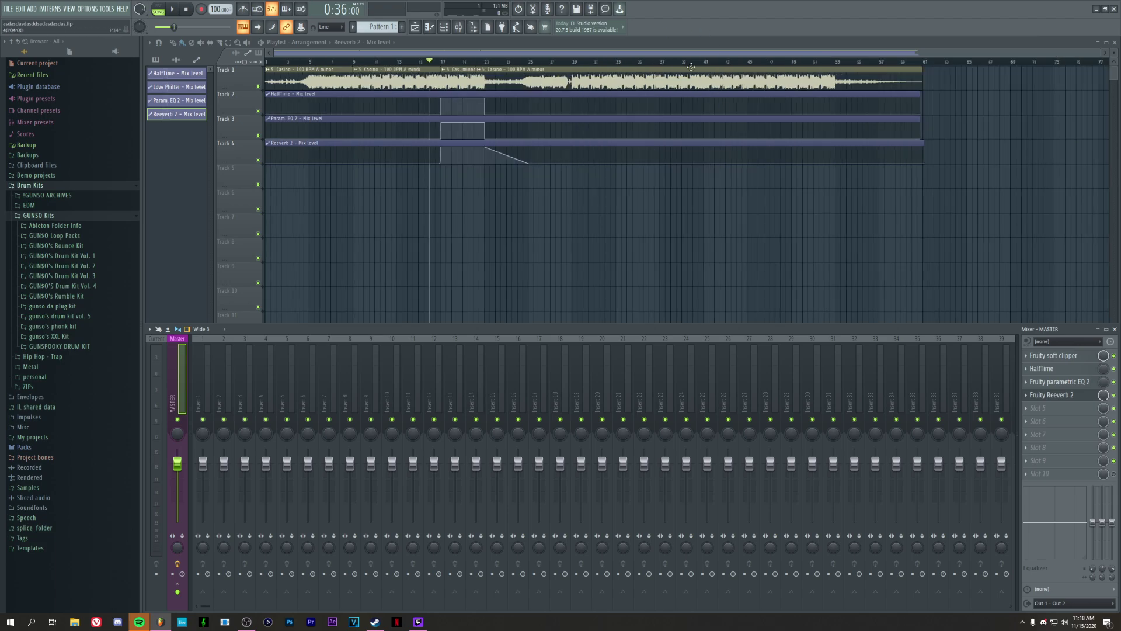
{"action": "scroll", "coordinate": [496, 63], "scroll_direction": "up", "scroll_amount": 1}
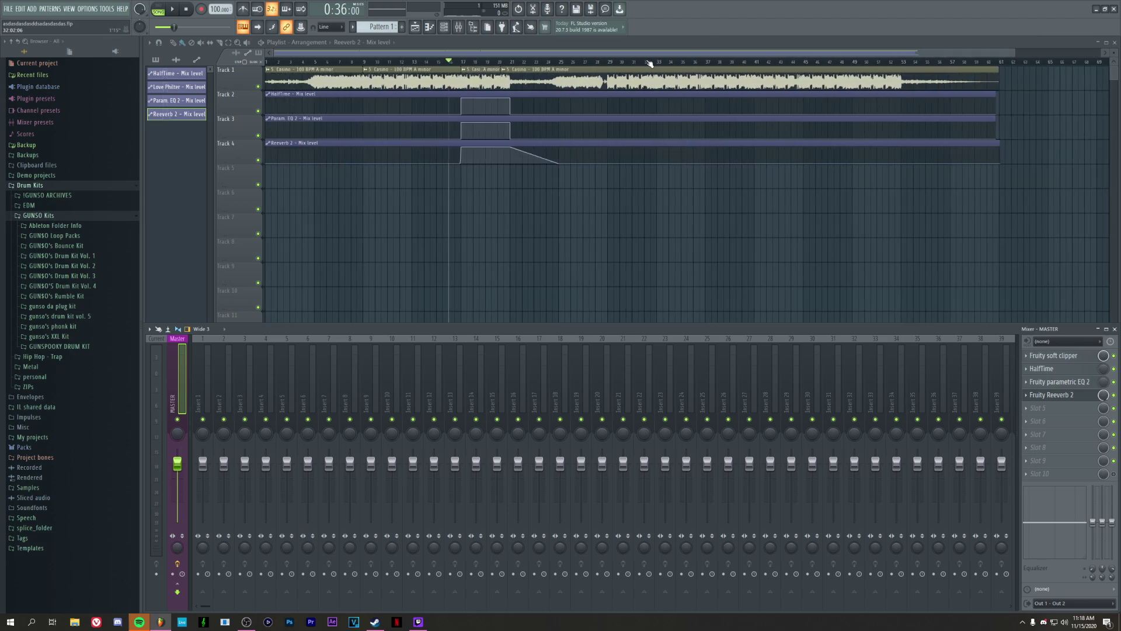
{"action": "scroll", "coordinate": [804, 62], "scroll_direction": "up", "scroll_amount": 2}
{"action": "left_click_drag", "start_coordinate": [804, 62], "coordinate": [938, 60]}
{"action": "scroll", "coordinate": [742, 150], "scroll_direction": "right", "scroll_amount": 3}
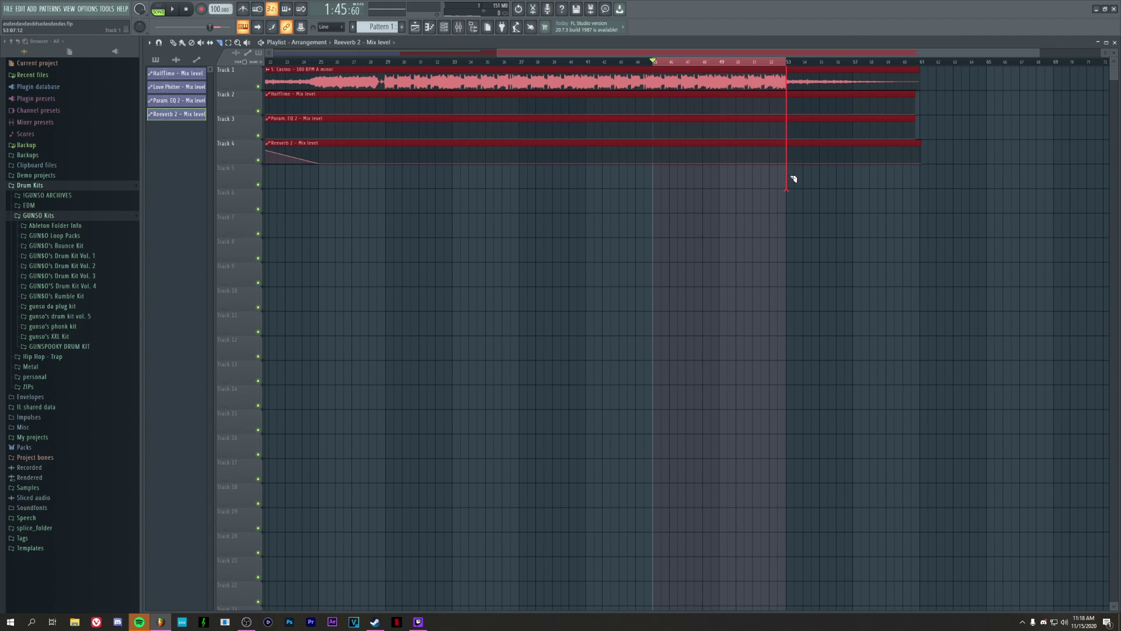
{"action": "left_click_drag", "start_coordinate": [791, 176], "coordinate": [789, 177]}
{"action": "left_click", "coordinate": [655, 63]}
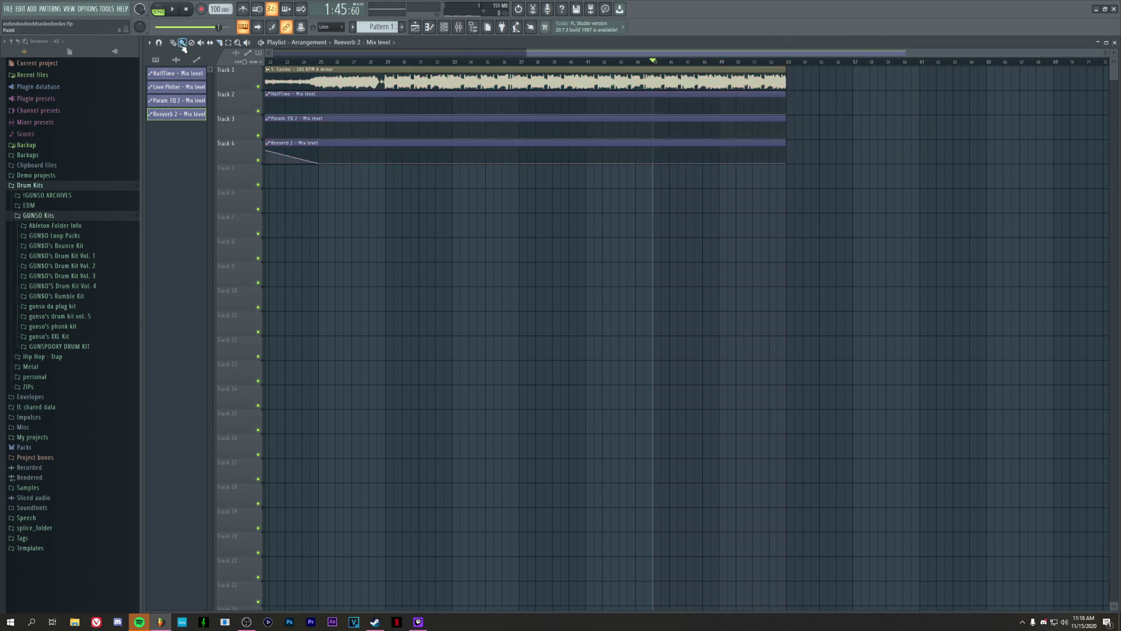
- Add points at bar 45 that raise the HalfTime and Param. EQ 2 mix automations to full through the song's end
{"action": "scroll", "coordinate": [654, 62], "scroll_direction": "up", "scroll_amount": 3}
{"action": "right_click", "coordinate": [659, 114]}
{"action": "right_click", "coordinate": [659, 100]}
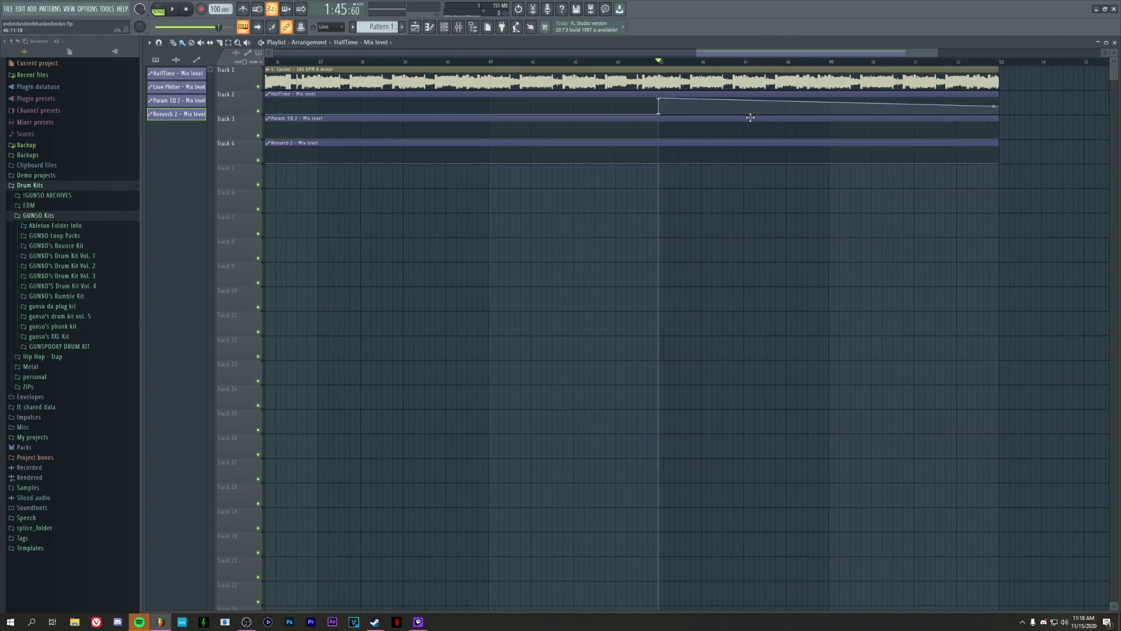
{"action": "left_click_drag", "start_coordinate": [993, 106], "coordinate": [993, 96]}
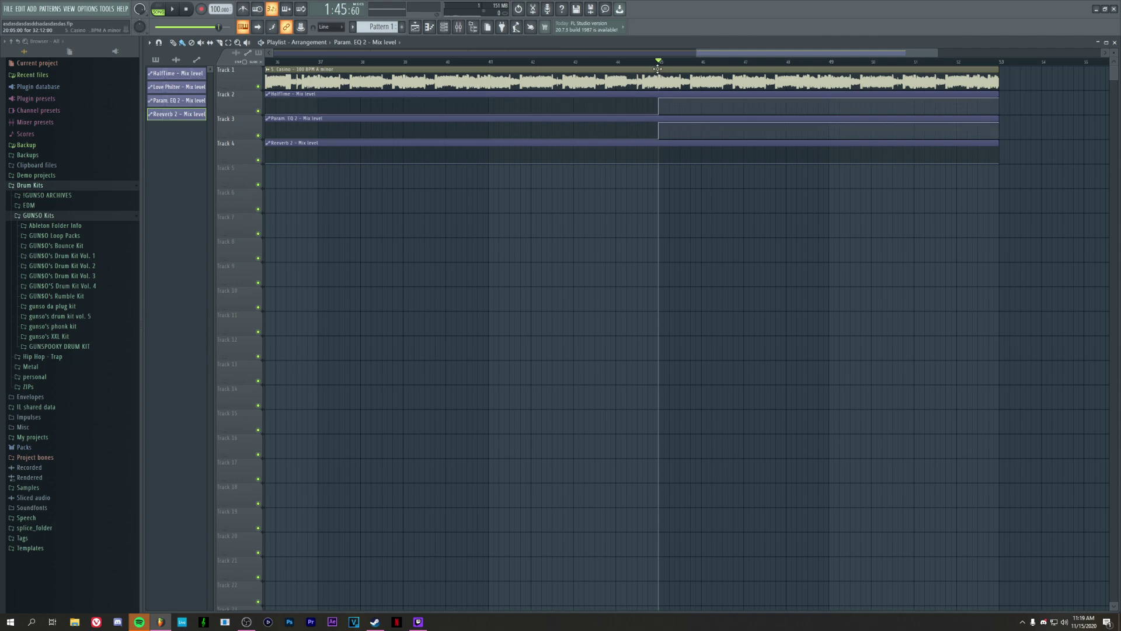
- Add a short curved rise into bar 45 on the Reeverb 2 mix automation and hold it raised to the end
{"action": "scroll", "coordinate": [653, 63], "scroll_direction": "up", "scroll_amount": 4}
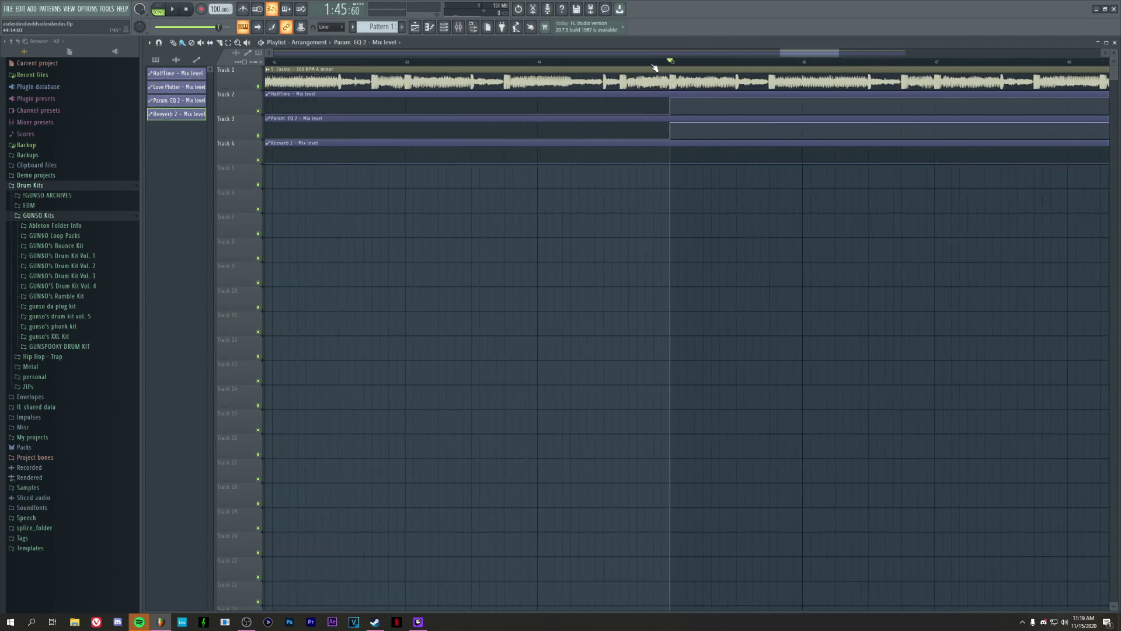
{"action": "left_click_drag", "start_coordinate": [676, 163], "coordinate": [652, 175]}
{"action": "scroll", "coordinate": [706, 68], "scroll_direction": "down", "scroll_amount": 3}
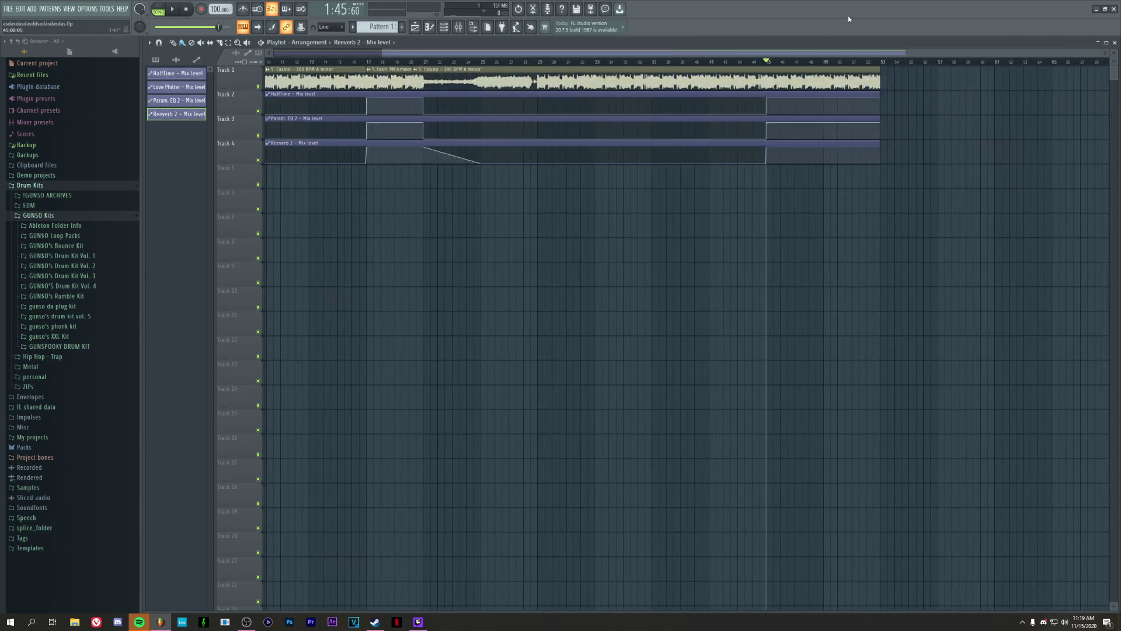
- Play the song from bar 44 to hear the transition at bar 45, then stop
{"action": "left_click", "coordinate": [737, 62]}
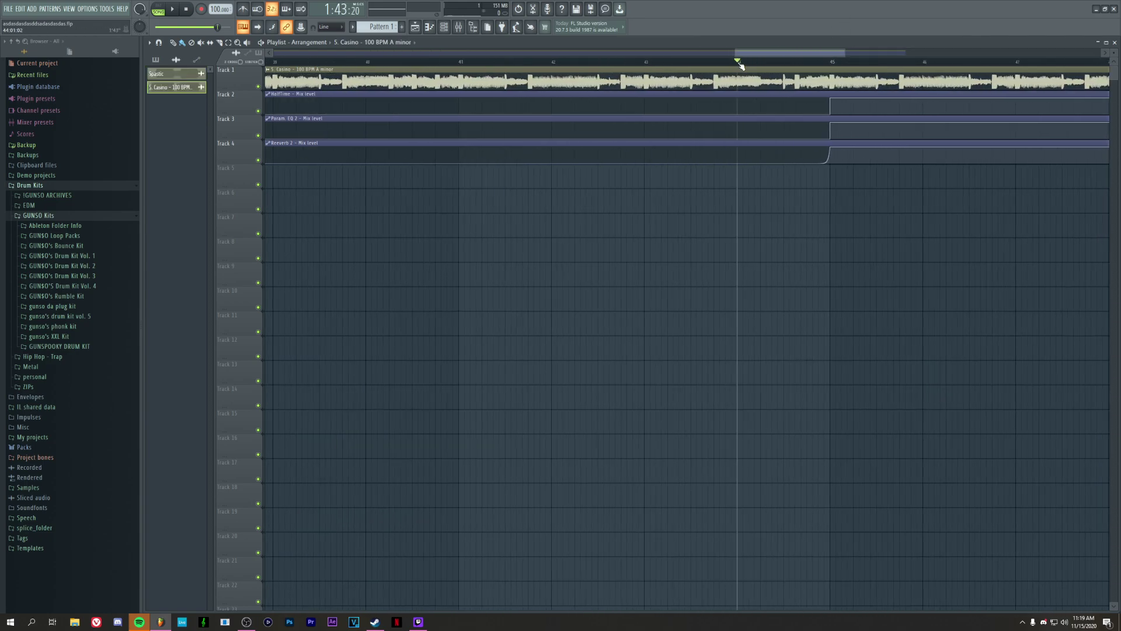
{"action": "scroll", "coordinate": [740, 65], "scroll_direction": "down", "scroll_amount": 3}
{"action": "key", "text": "space"}
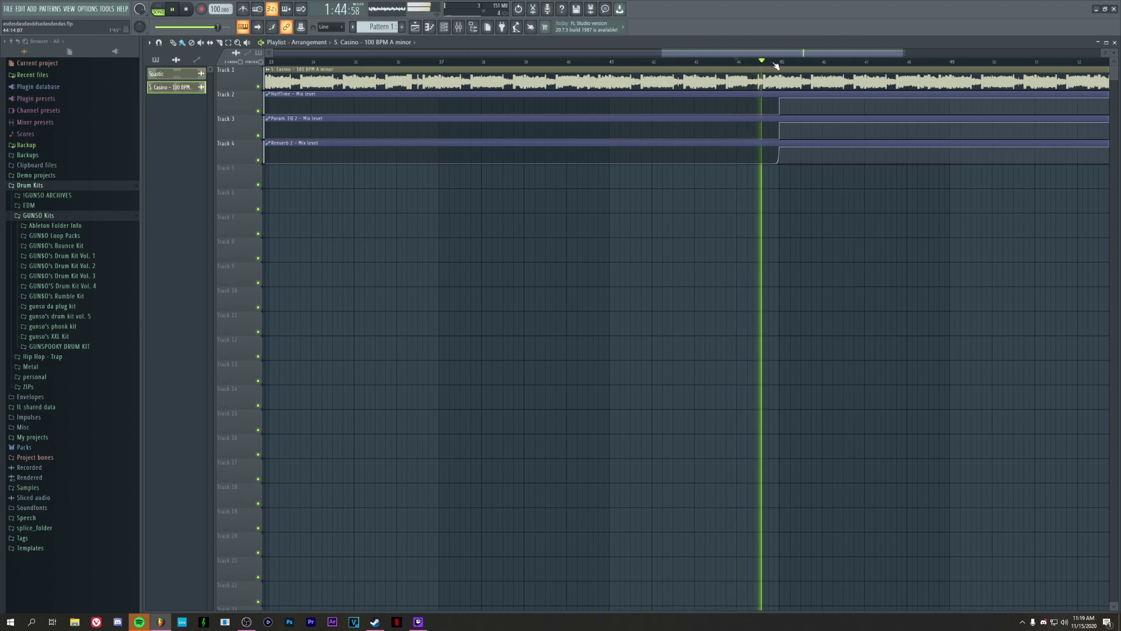
{"action": "scroll", "coordinate": [777, 65], "scroll_direction": "down", "scroll_amount": 3}
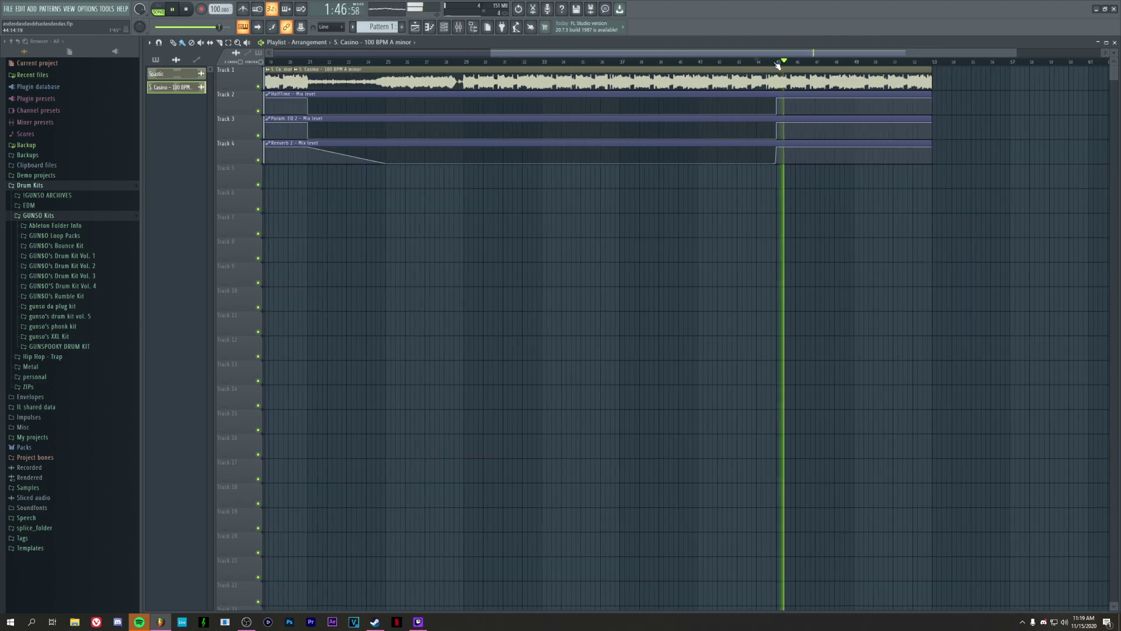
{"action": "scroll", "coordinate": [817, 65], "scroll_direction": "up", "scroll_amount": 5}
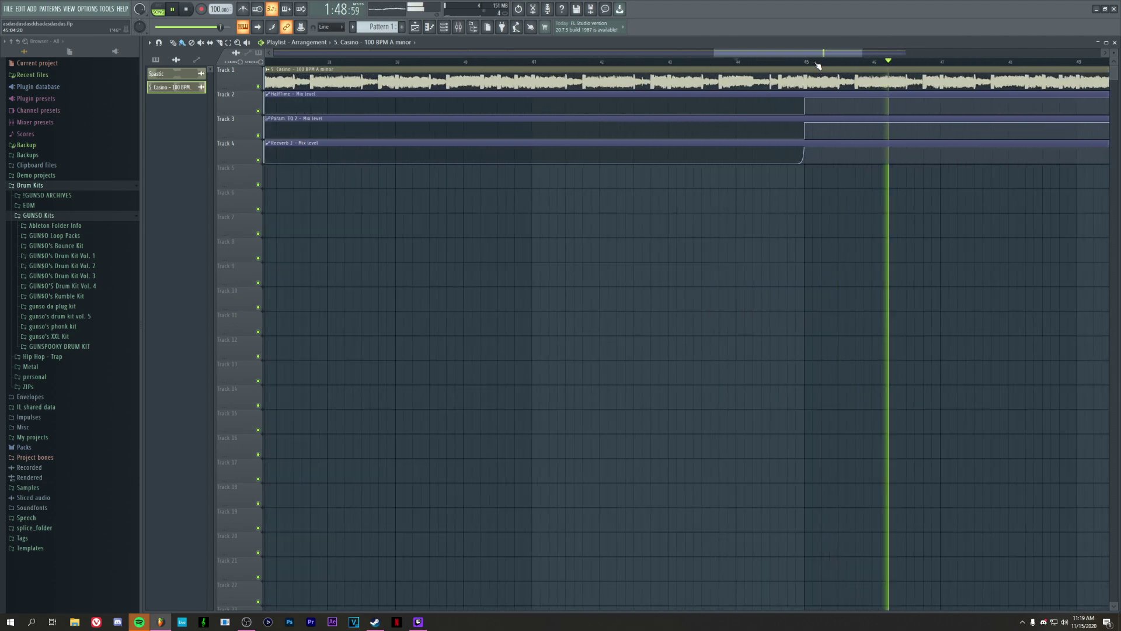
{"action": "scroll", "coordinate": [818, 65], "scroll_direction": "up", "scroll_amount": 2}
{"action": "key", "text": "space"}
- Show the mixer and create an automation clip for the master track's volume
{"action": "key", "text": "F9"}
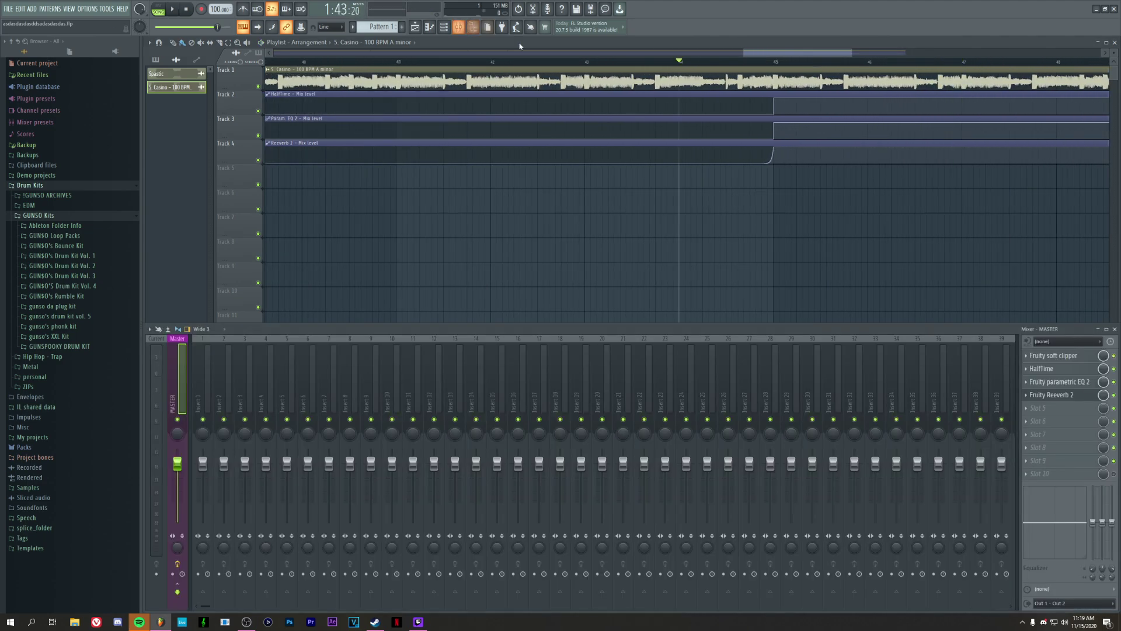
{"action": "scroll", "coordinate": [656, 62], "scroll_direction": "down", "scroll_amount": 4}
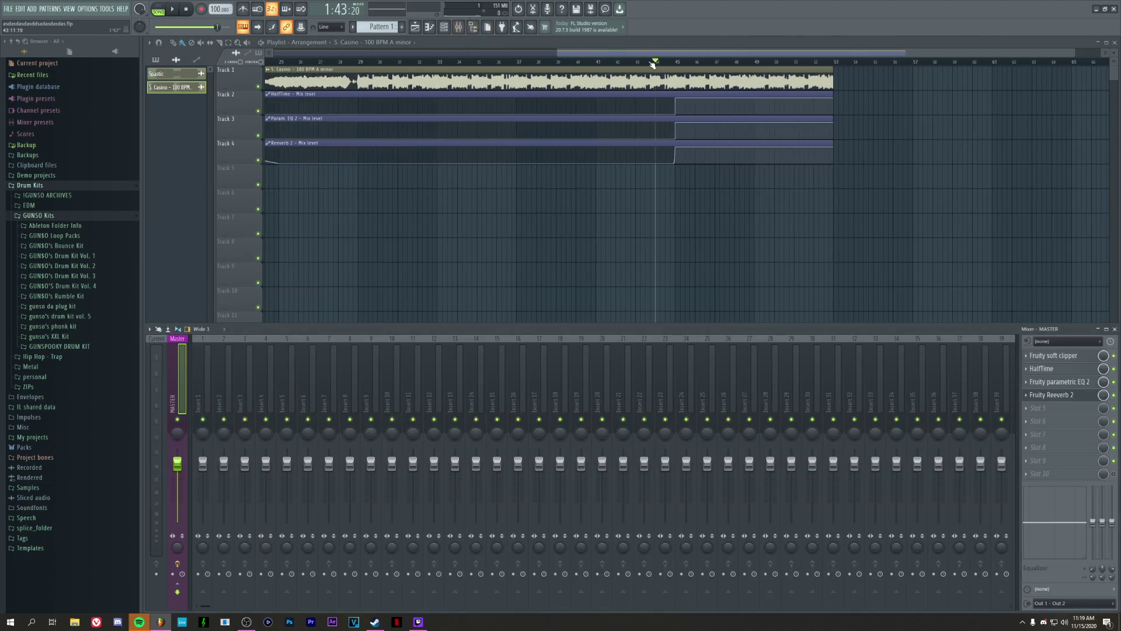
{"action": "right_click", "coordinate": [177, 464]}
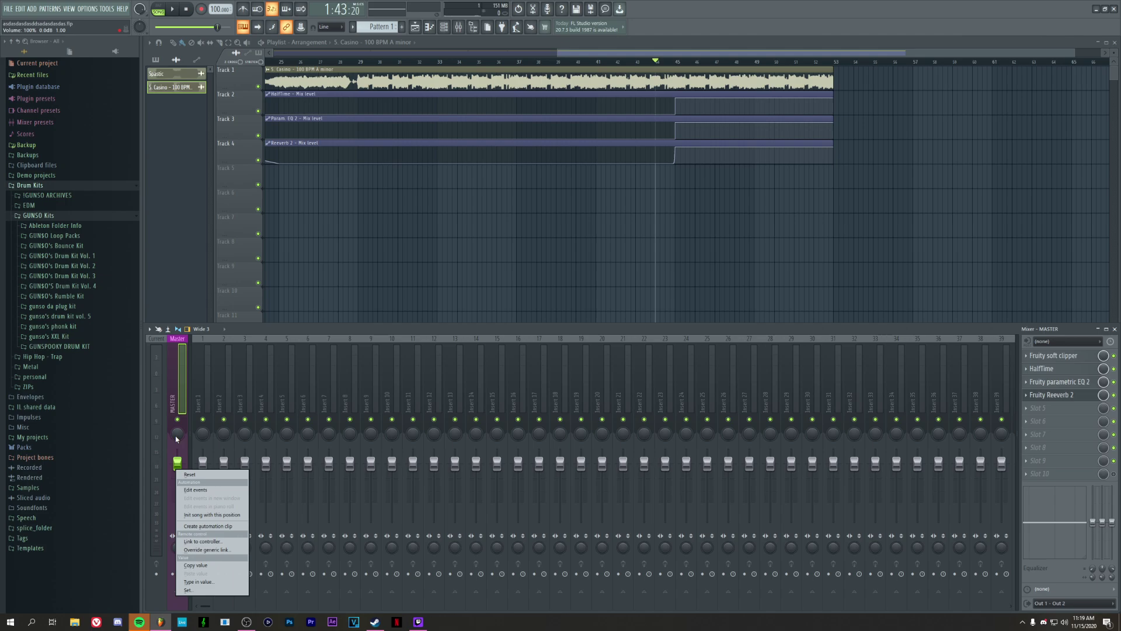
{"action": "left_click", "coordinate": [206, 527]}
{"action": "scroll", "coordinate": [617, 58], "scroll_direction": "down", "scroll_amount": 2}
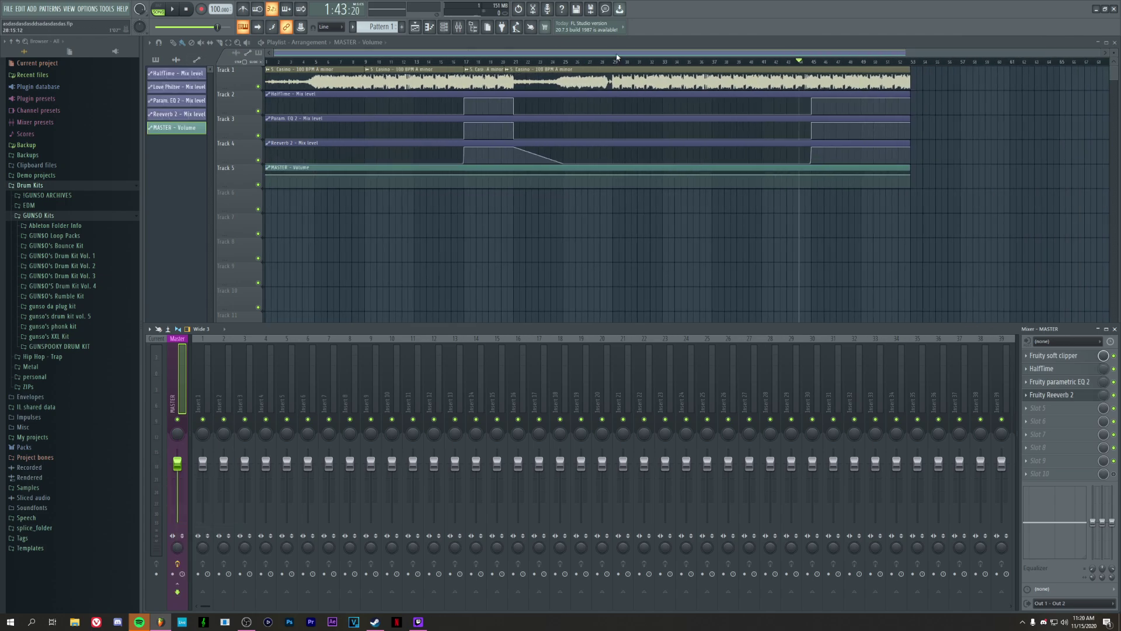
- Copy the master volume automation's starting value and paste it (80%) onto a new point at bar 45
{"action": "key", "text": "F9"}
{"action": "right_click", "coordinate": [268, 175]}
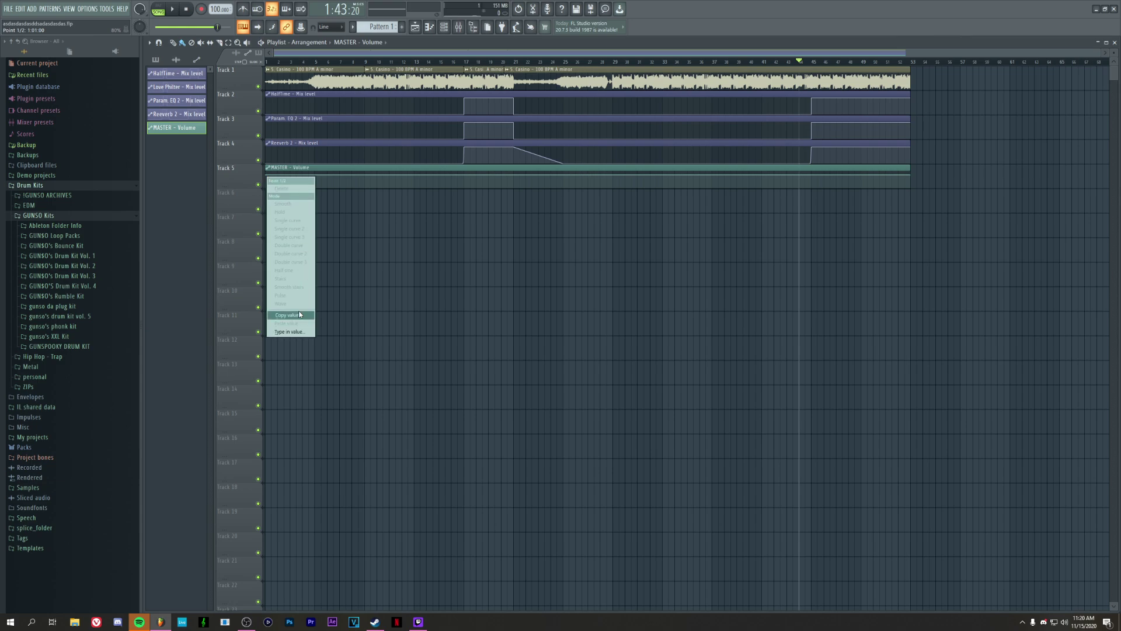
{"action": "left_click", "coordinate": [300, 315]}
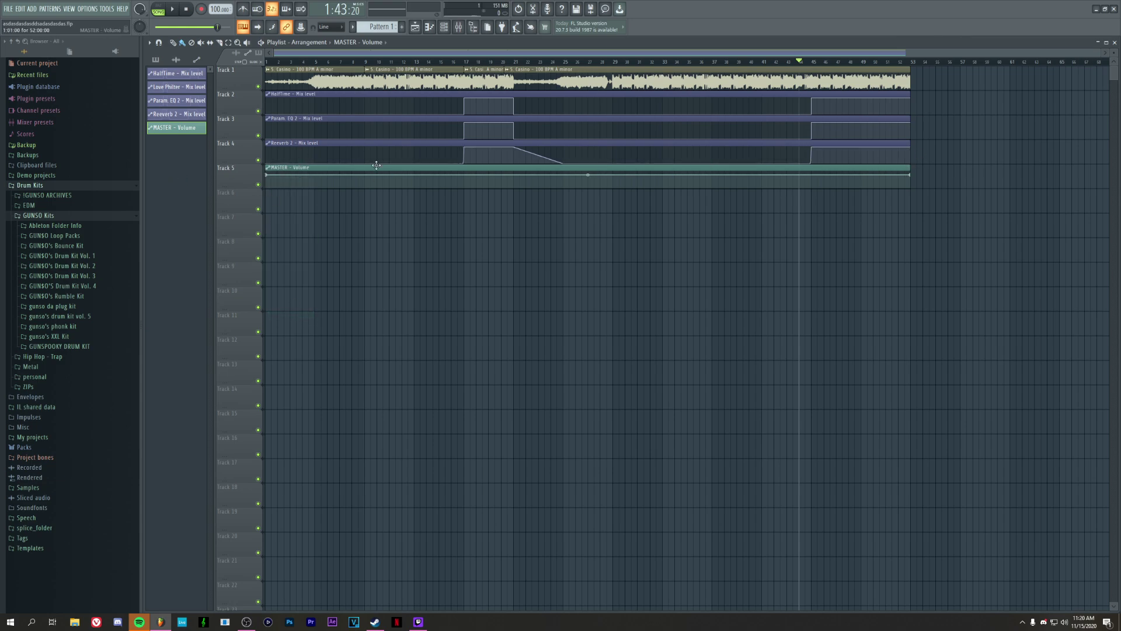
{"action": "scroll", "coordinate": [810, 71], "scroll_direction": "up", "scroll_amount": 3}
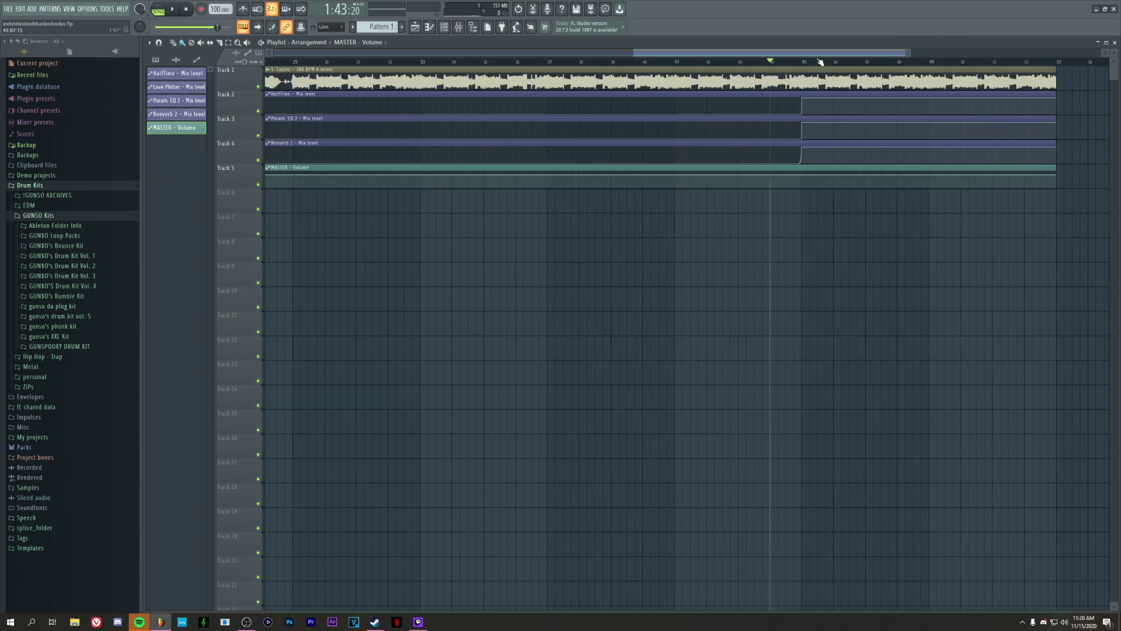
{"action": "left_click", "coordinate": [787, 177]}
{"action": "right_click", "coordinate": [788, 178]}
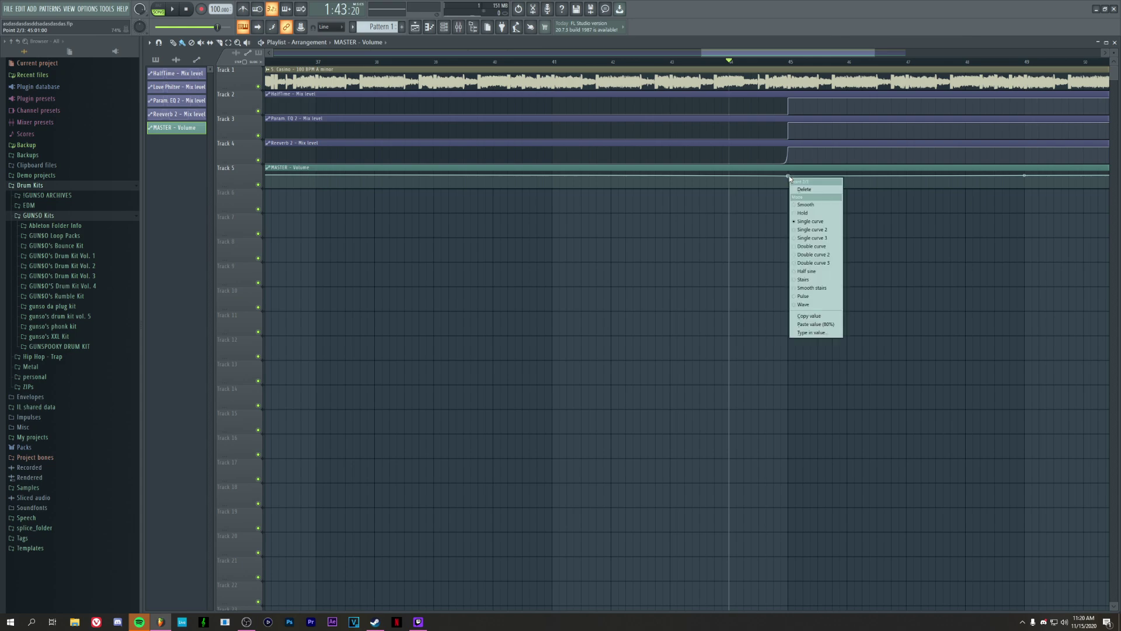
{"action": "left_click", "coordinate": [816, 324]}
- Lower the master volume automation's end point at bar 53 to zero and bend the fade so it drops mostly near the end
{"action": "scroll", "coordinate": [820, 65], "scroll_direction": "down", "scroll_amount": 3}
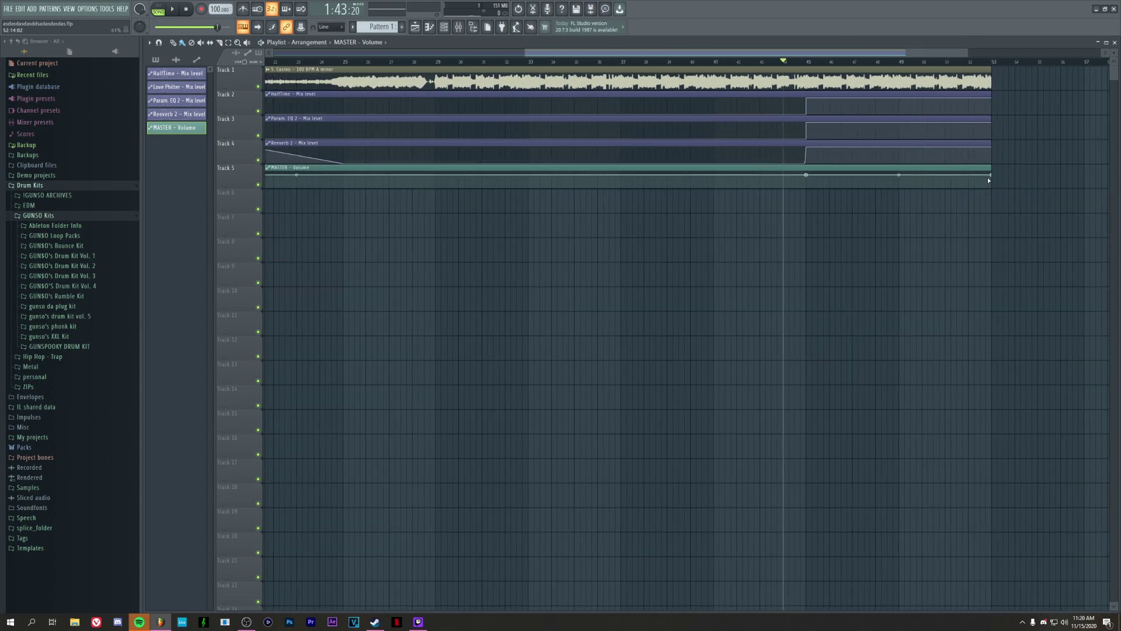
{"action": "left_click_drag", "start_coordinate": [989, 180], "coordinate": [993, 187]}
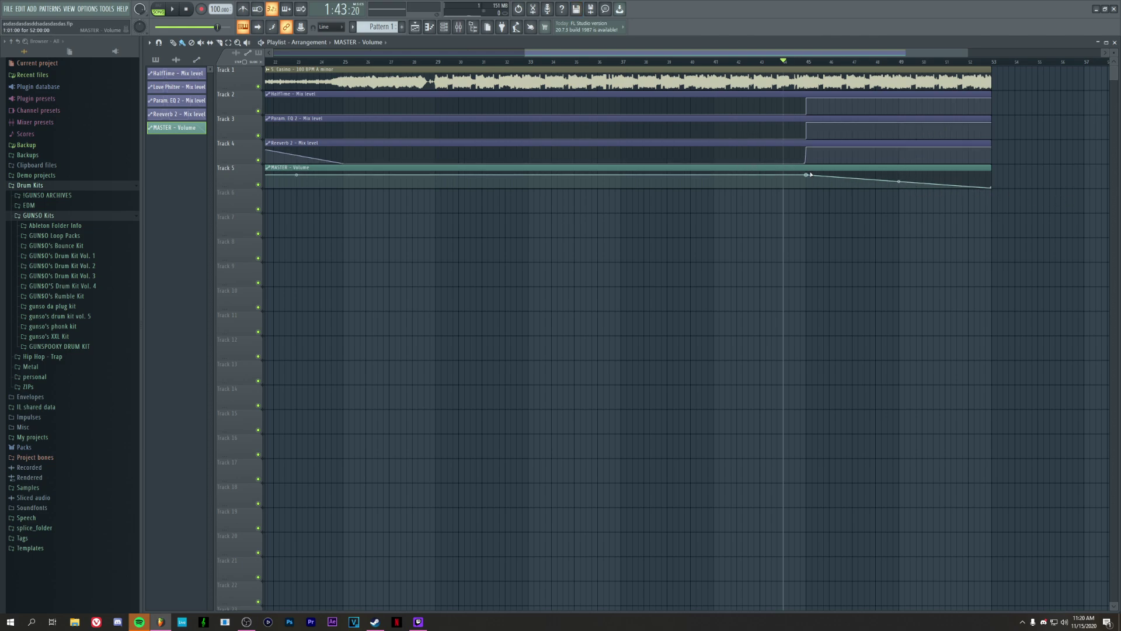
{"action": "mouse_move", "coordinate": [898, 182]}
{"action": "left_mouse_down"}
{"action": "mouse_move", "coordinate": [898, 163]}
{"action": "mouse_move", "coordinate": [899, 175]}
{"action": "left_mouse_up"}
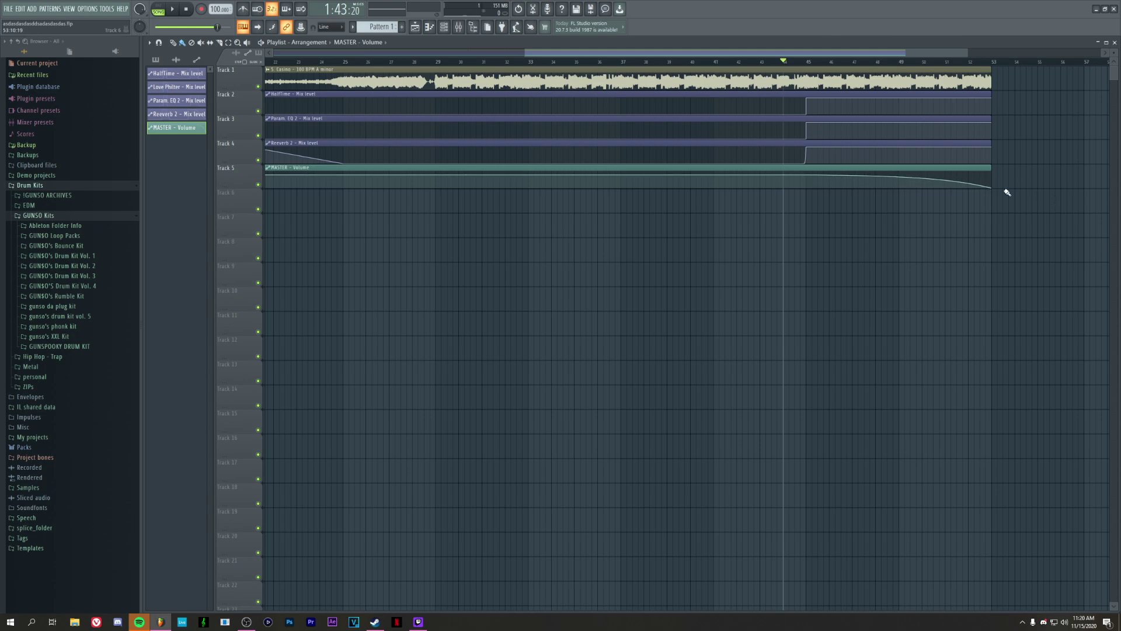
- Play from bar 44 through the ending to hear the slowed section and master volume fade-out, then stop
{"action": "key", "text": "space"}
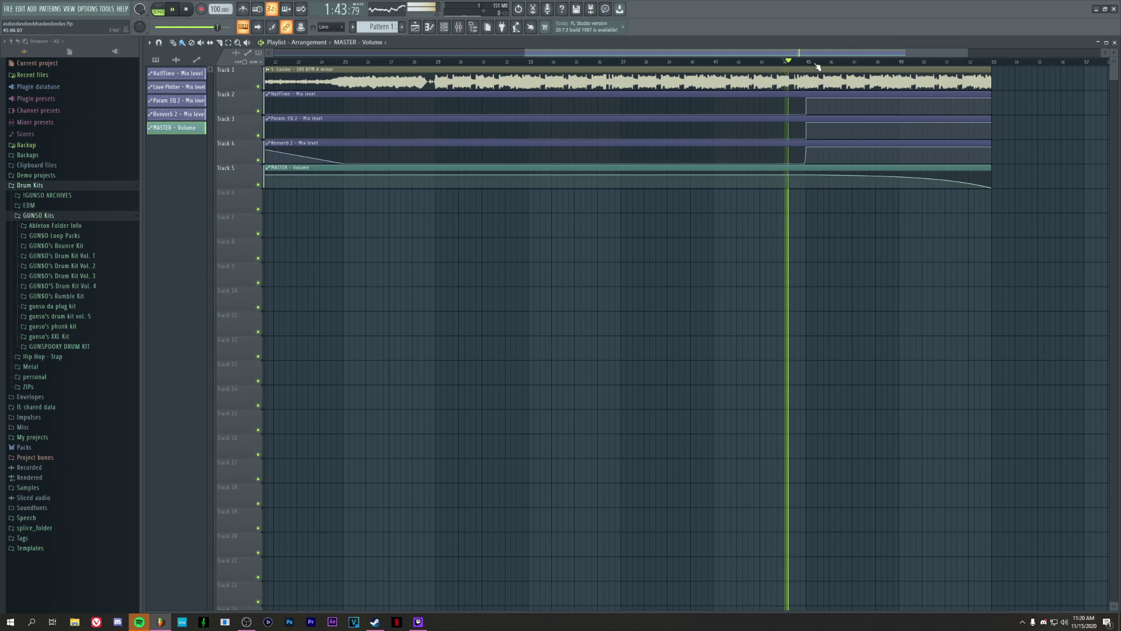
{"action": "scroll", "coordinate": [817, 63], "scroll_direction": "down", "scroll_amount": 2}
{"action": "scroll", "coordinate": [819, 66], "scroll_direction": "up", "scroll_amount": 1}
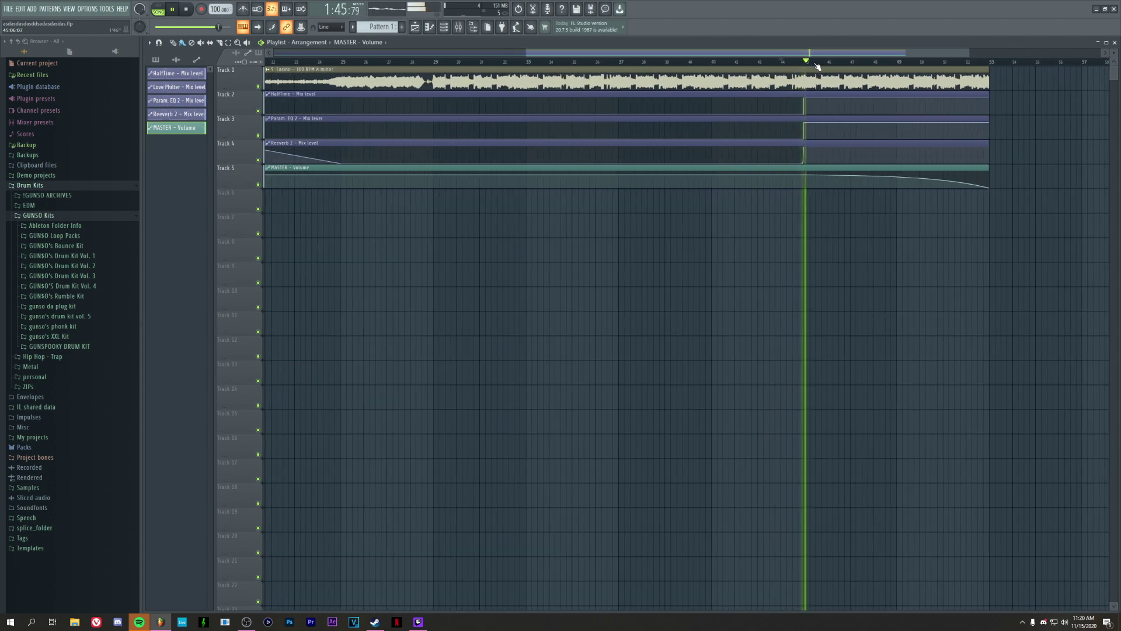
{"action": "scroll", "coordinate": [825, 66], "scroll_direction": "down", "scroll_amount": 2}
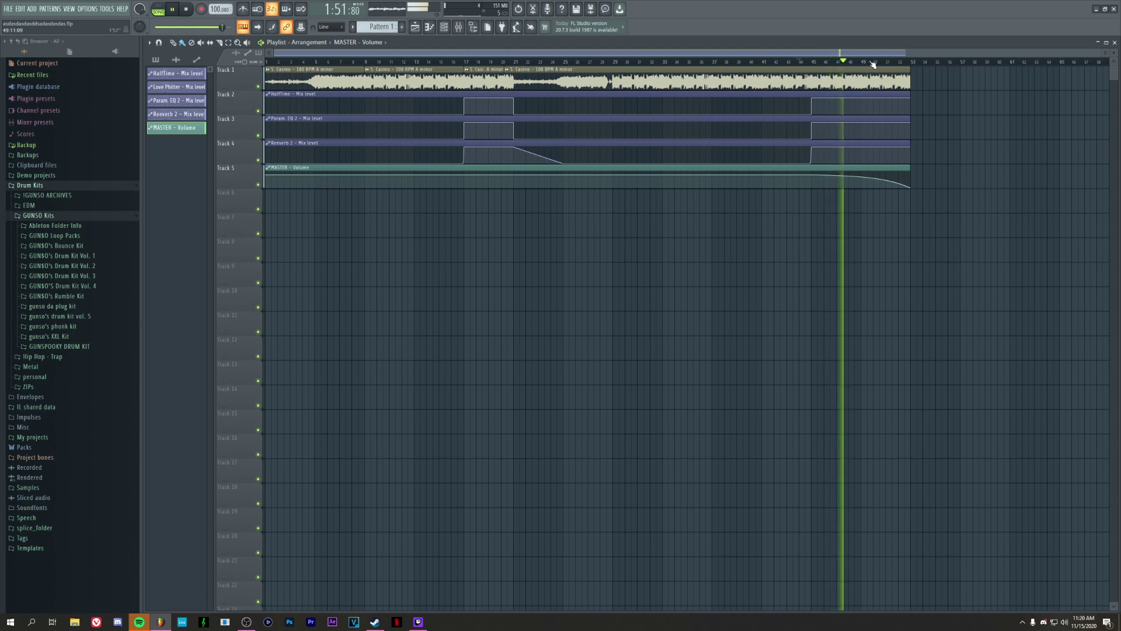
{"action": "scroll", "coordinate": [875, 65], "scroll_direction": "up", "scroll_amount": 2}
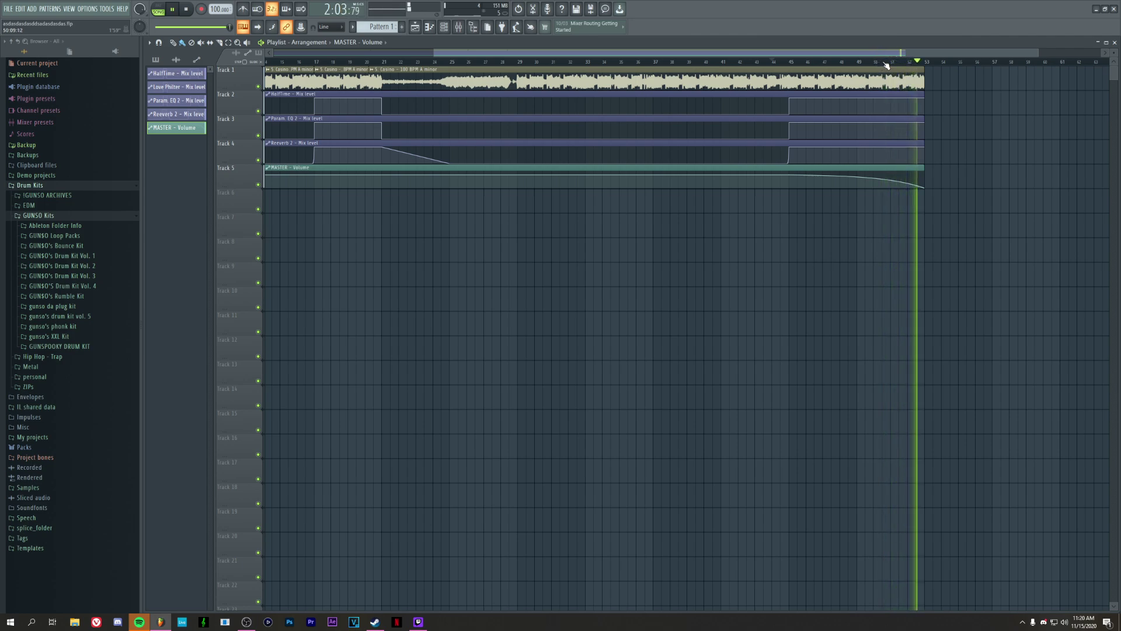
{"action": "key", "text": "space"}
- Move the playback position to just before the bar 17 transition and review the arrangement
{"action": "scroll", "coordinate": [887, 65], "scroll_direction": "down", "scroll_amount": 2}
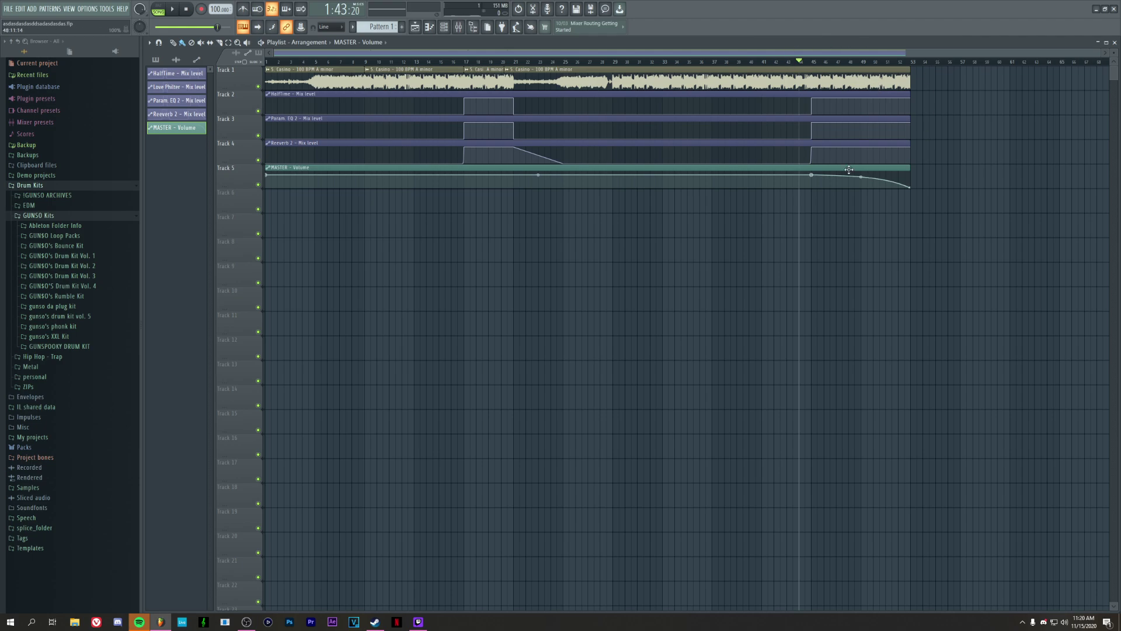
{"action": "left_click", "coordinate": [459, 63]}
{"action": "scroll", "coordinate": [461, 62], "scroll_direction": "up", "scroll_amount": 2}
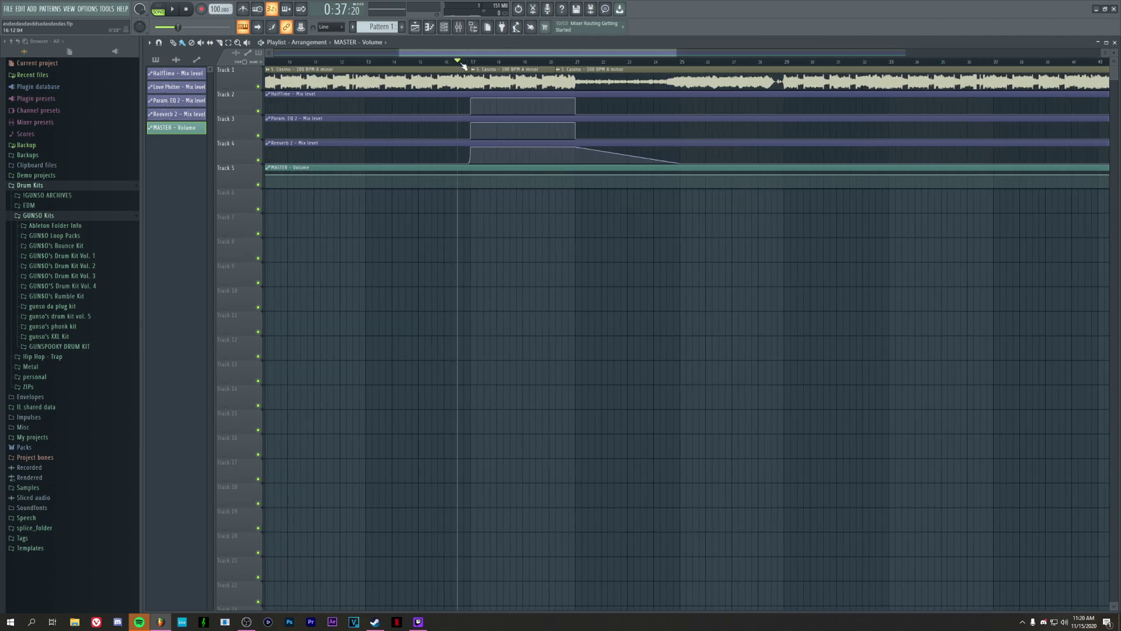
{"action": "scroll", "coordinate": [478, 64], "scroll_direction": "down", "scroll_amount": 4}
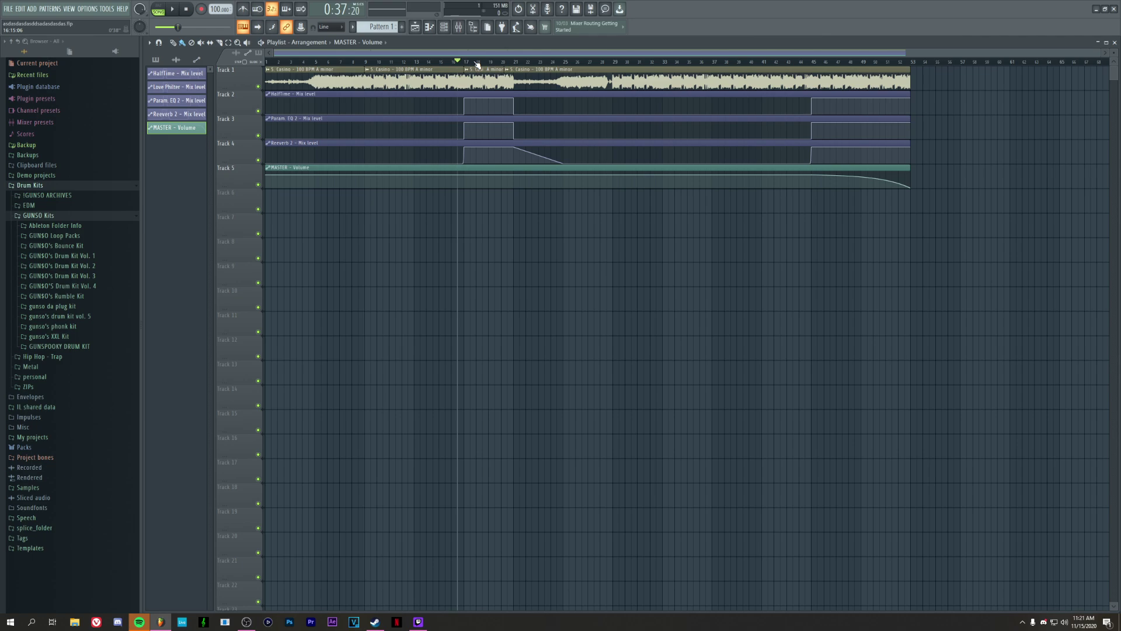
- Slice the opening audio clip on Track 1 at bar 3 and delete the part before it
{"action": "scroll", "coordinate": [442, 61], "scroll_direction": "up", "scroll_amount": 3}
{"action": "left_click_drag", "start_coordinate": [442, 54], "coordinate": [263, 56]}
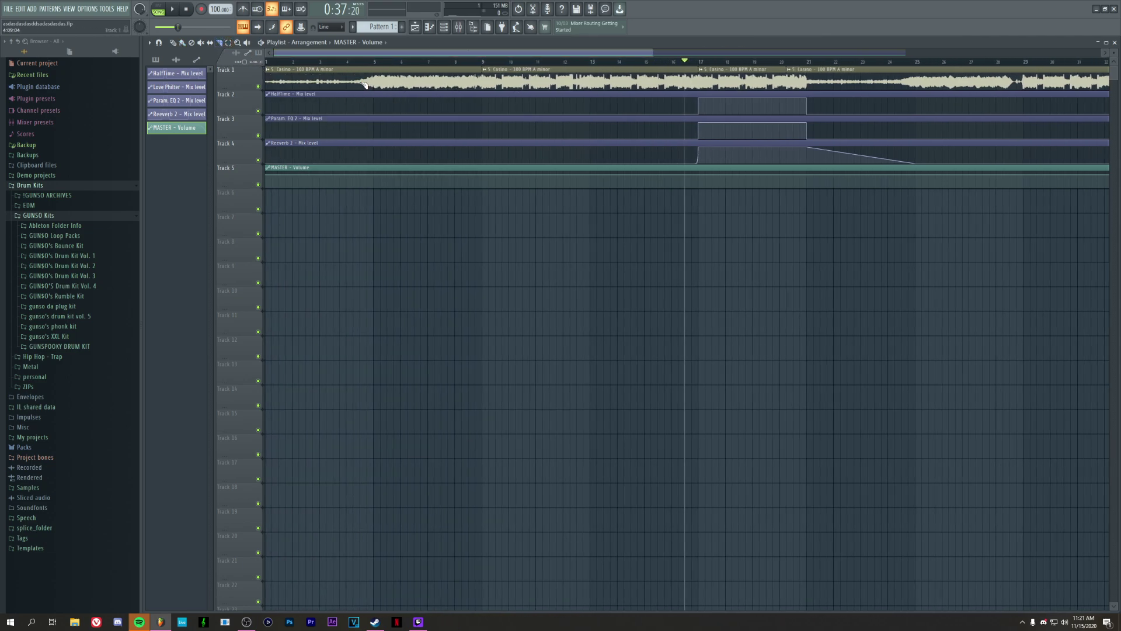
{"action": "left_click", "coordinate": [321, 89]}
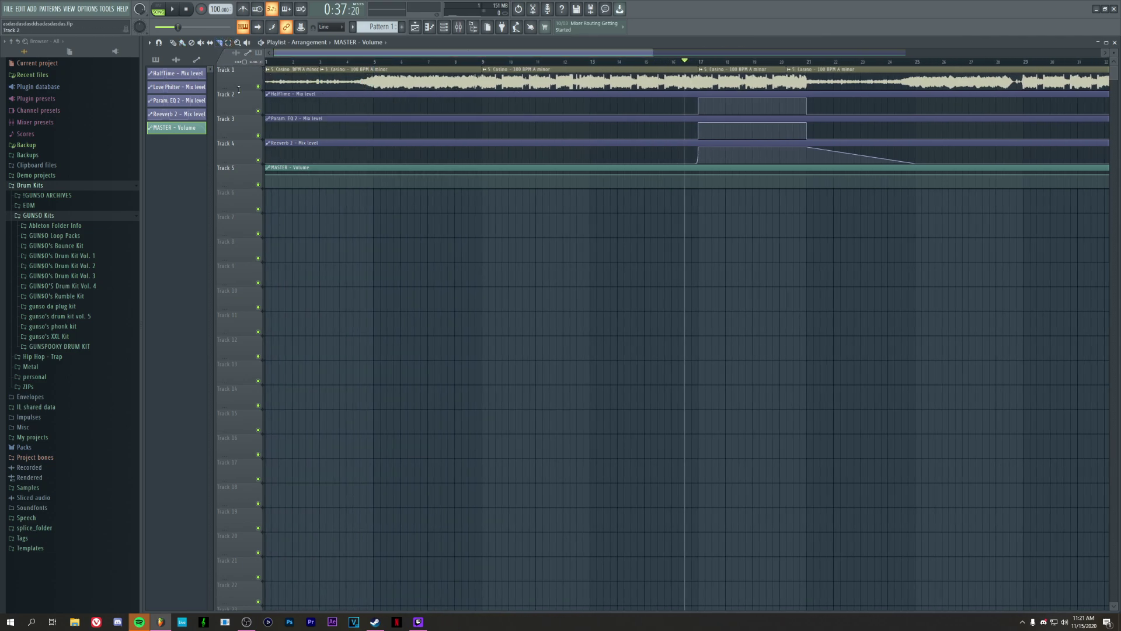
{"action": "right_click", "coordinate": [308, 75]}
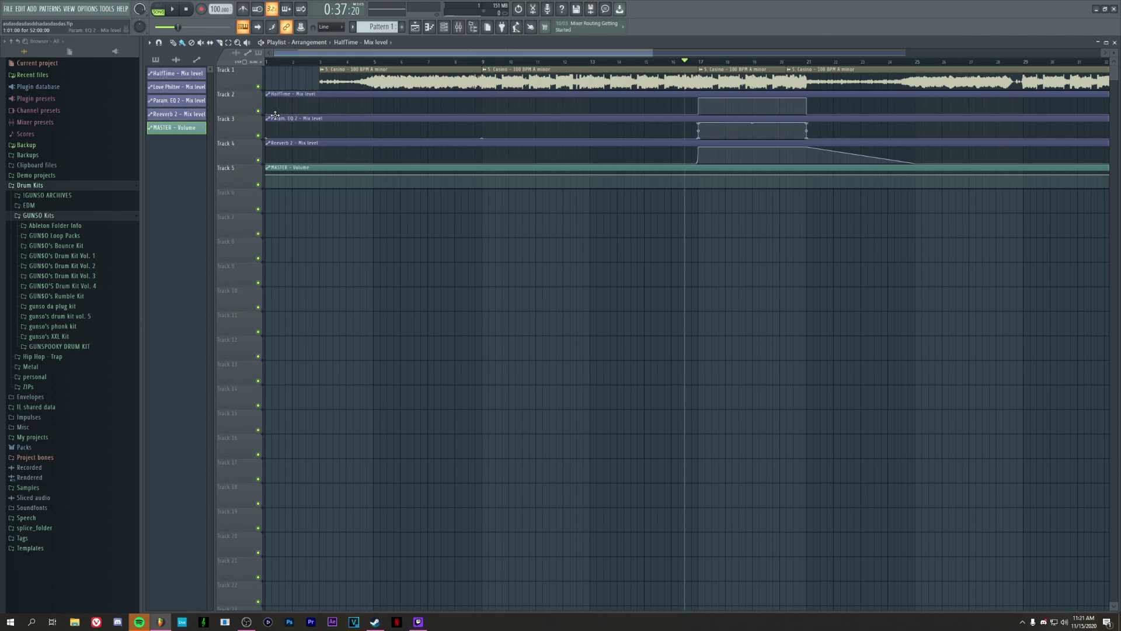
- Raise the HalfTime, Param. EQ 2 and Reeverb 2 mix levels to 100% until bar 3, with the reverb fading out by bar 5
{"action": "left_click_drag", "start_coordinate": [267, 114], "coordinate": [324, 88]}
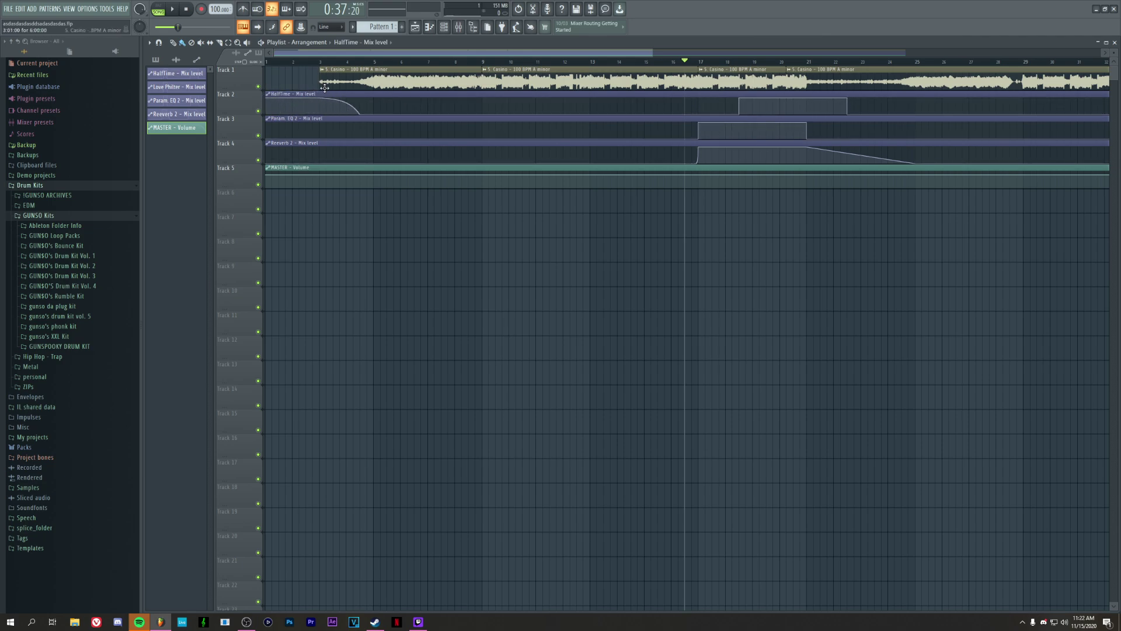
{"action": "left_click_drag", "start_coordinate": [360, 114], "coordinate": [319, 114]}
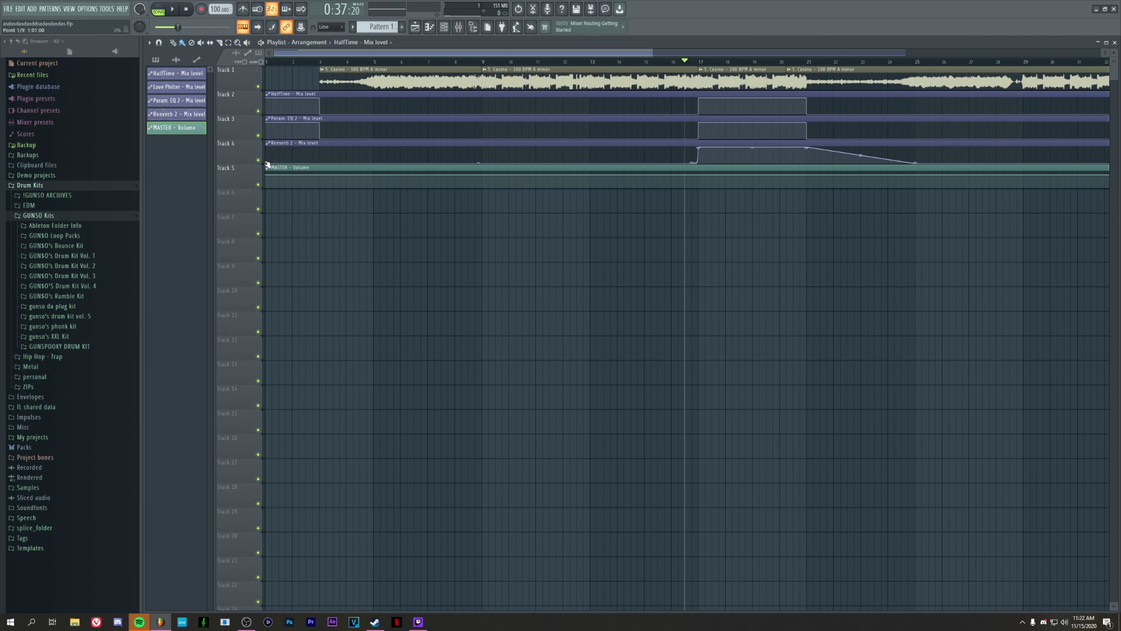
{"action": "left_click_drag", "start_coordinate": [268, 164], "coordinate": [267, 148]}
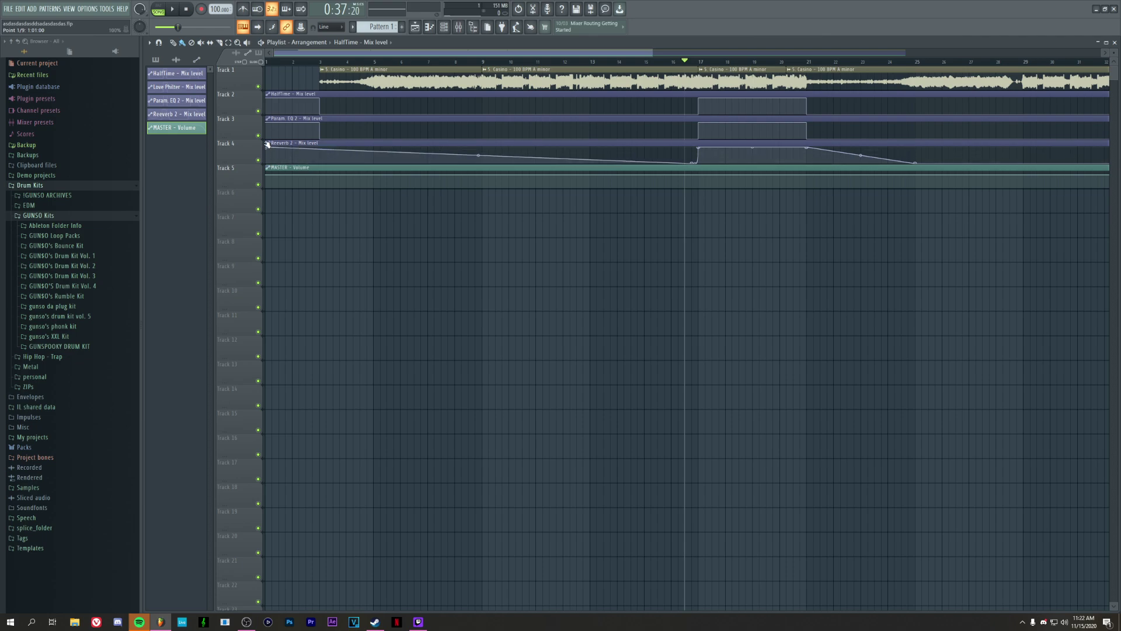
- Move the master volume clip to Track 6, insert Fruity Love Philter in master slot 10 and automate its mix level on Track 5
{"action": "left_click_drag", "start_coordinate": [368, 151], "coordinate": [381, 204]}
{"action": "key", "text": "F9"}
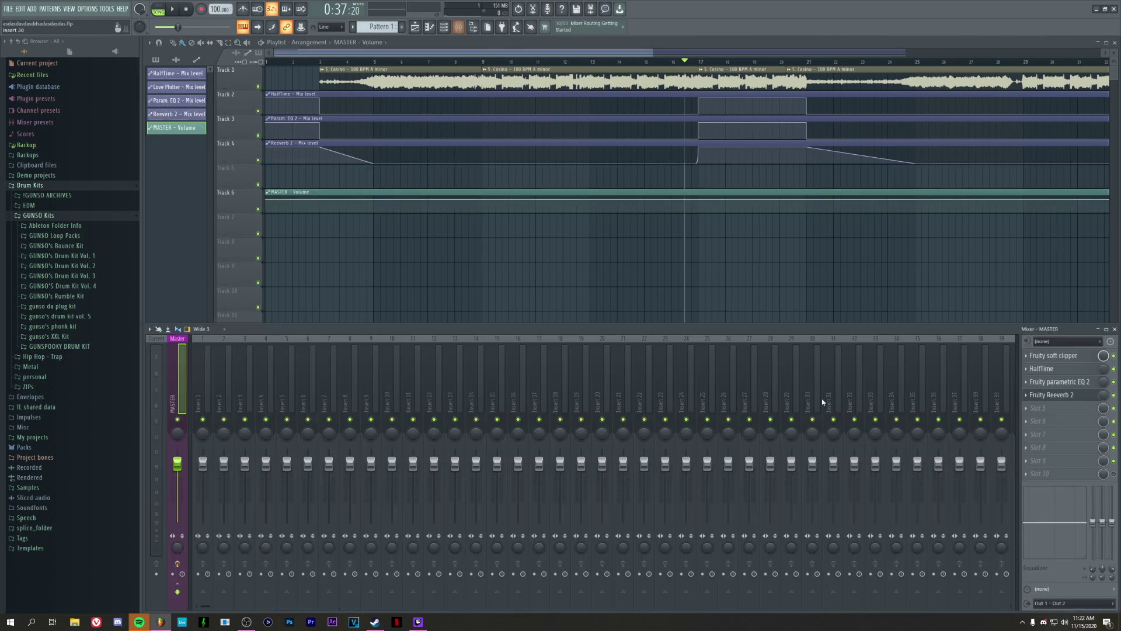
{"action": "left_click", "coordinate": [1046, 481]}
{"action": "left_click", "coordinate": [935, 322]}
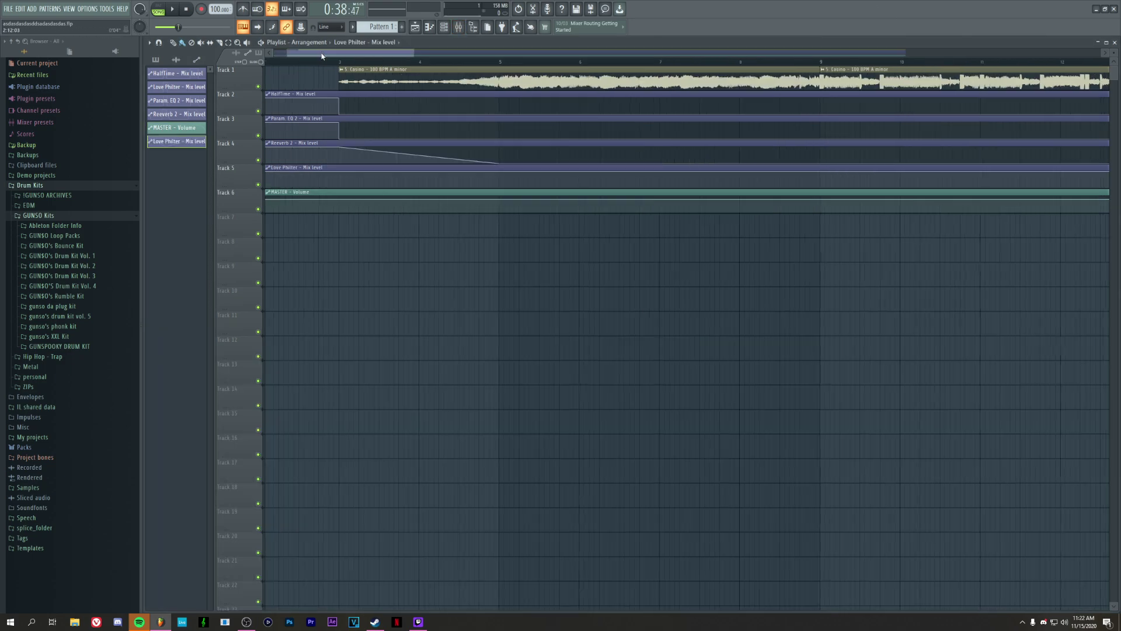
- Keep the Love Philter mix level at 100% until bar 3, then drop it abruptly to zero
{"action": "scroll", "coordinate": [322, 136], "scroll_direction": "up", "scroll_amount": 2}
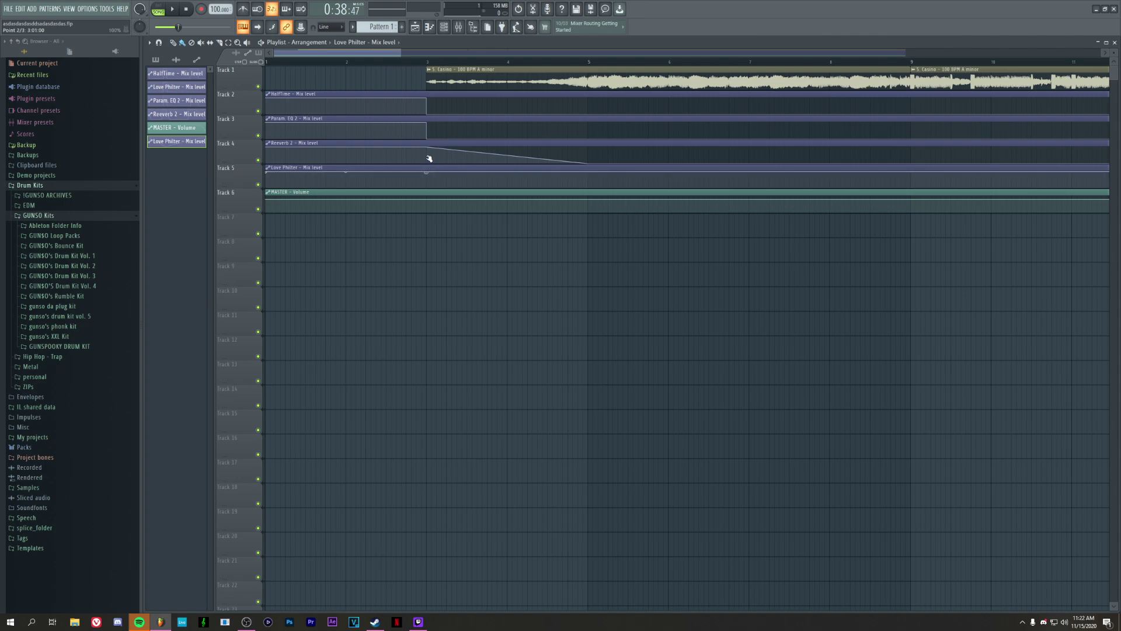
{"action": "right_click", "coordinate": [427, 182]}
{"action": "scroll", "coordinate": [548, 64], "scroll_direction": "down", "scroll_amount": 5}
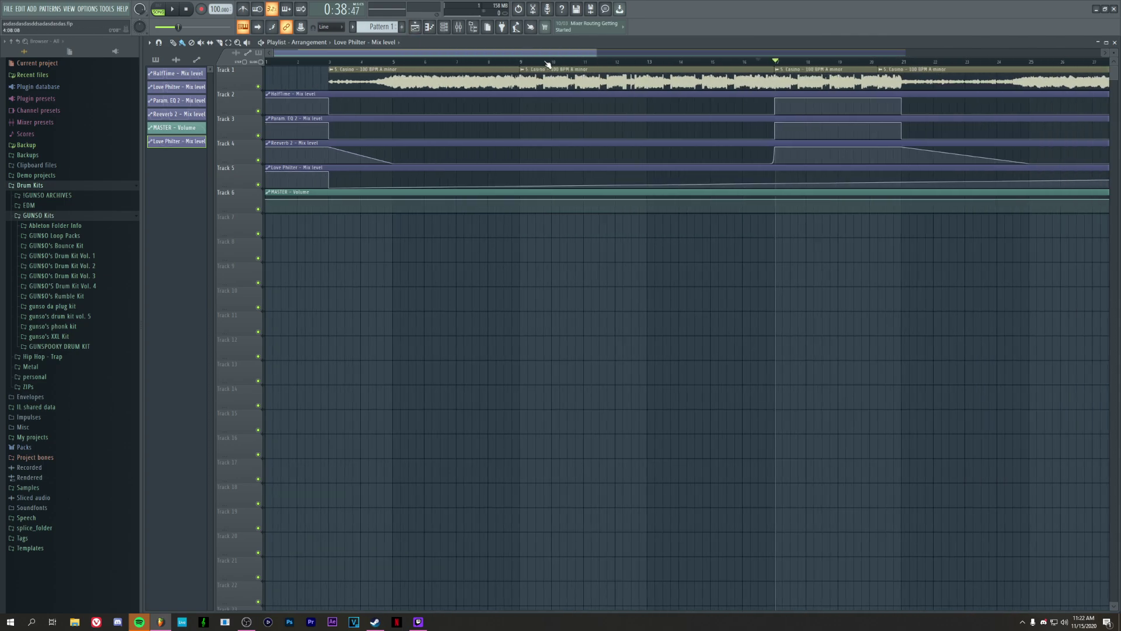
- Move the master volume clip to Track 7 and insert Gross Beat before Fruity Reeverb 2 in the master's effect chain
{"action": "left_click_drag", "start_coordinate": [444, 195], "coordinate": [347, 208]}
{"action": "scroll", "coordinate": [349, 62], "scroll_direction": "up", "scroll_amount": 5}
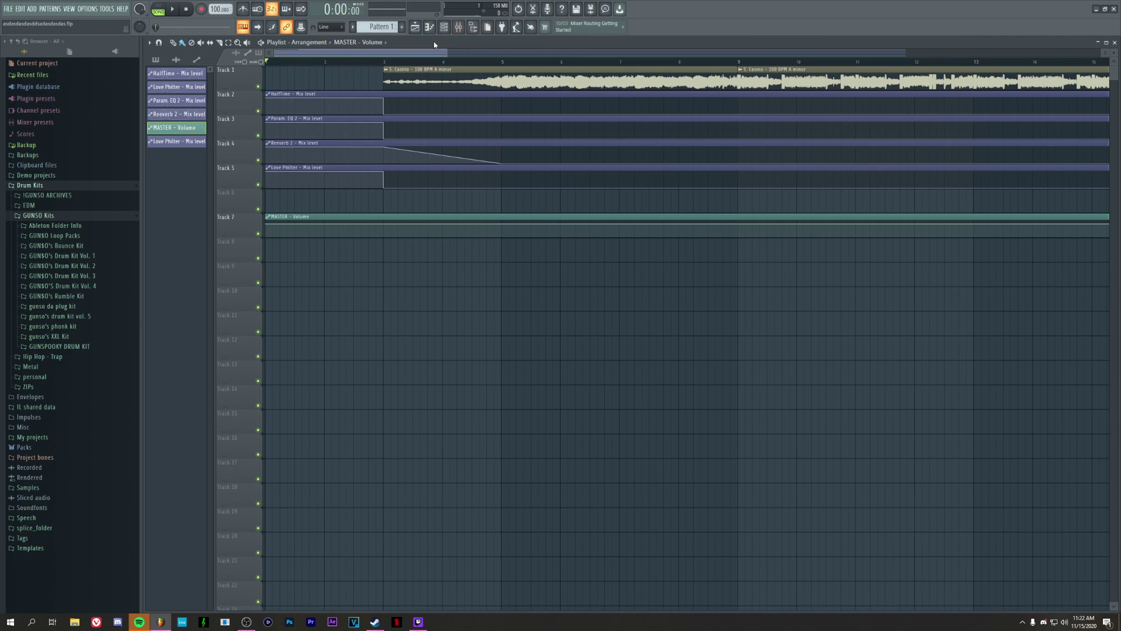
{"action": "left_click", "coordinate": [459, 27]}
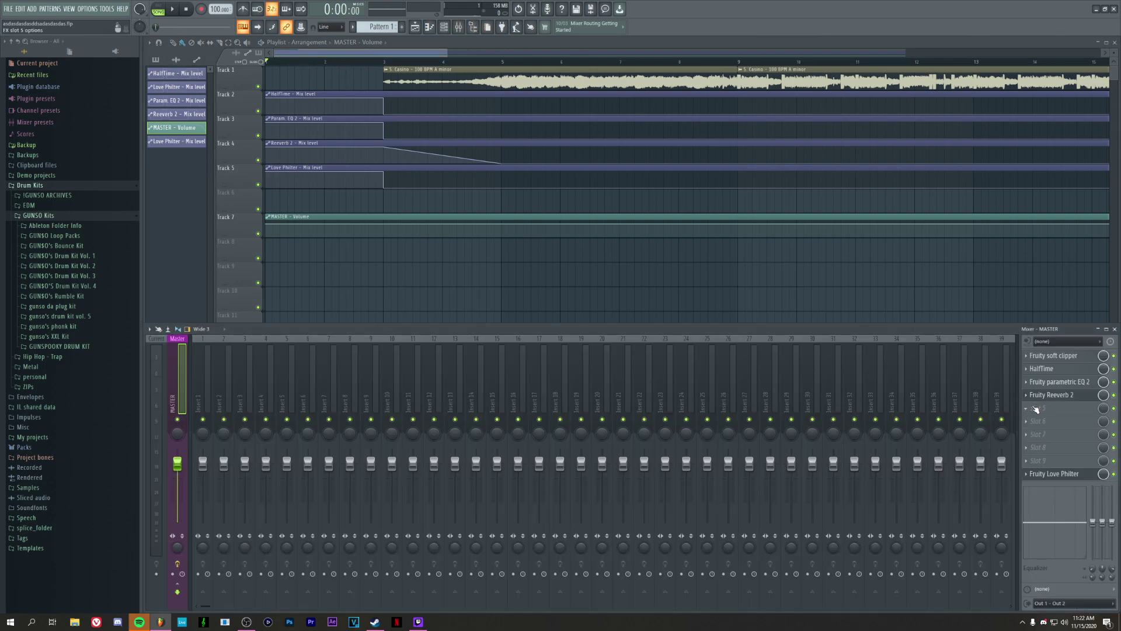
{"action": "left_click", "coordinate": [1035, 408]}
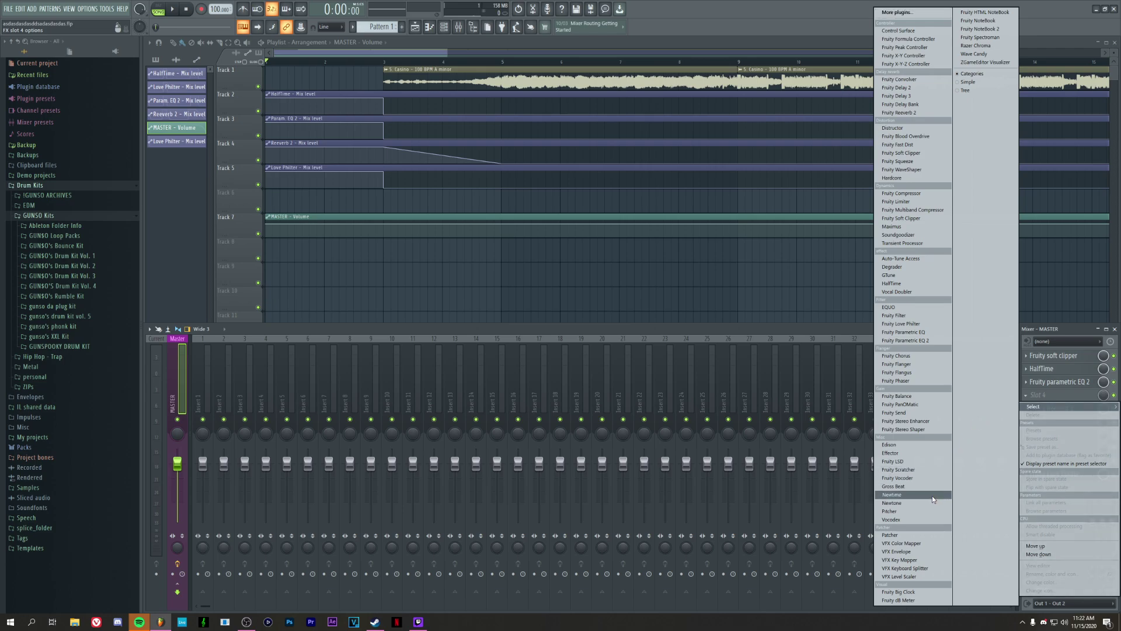
{"action": "left_click", "coordinate": [912, 486]}
{"action": "left_click_drag", "start_coordinate": [427, 164], "coordinate": [546, 144]}
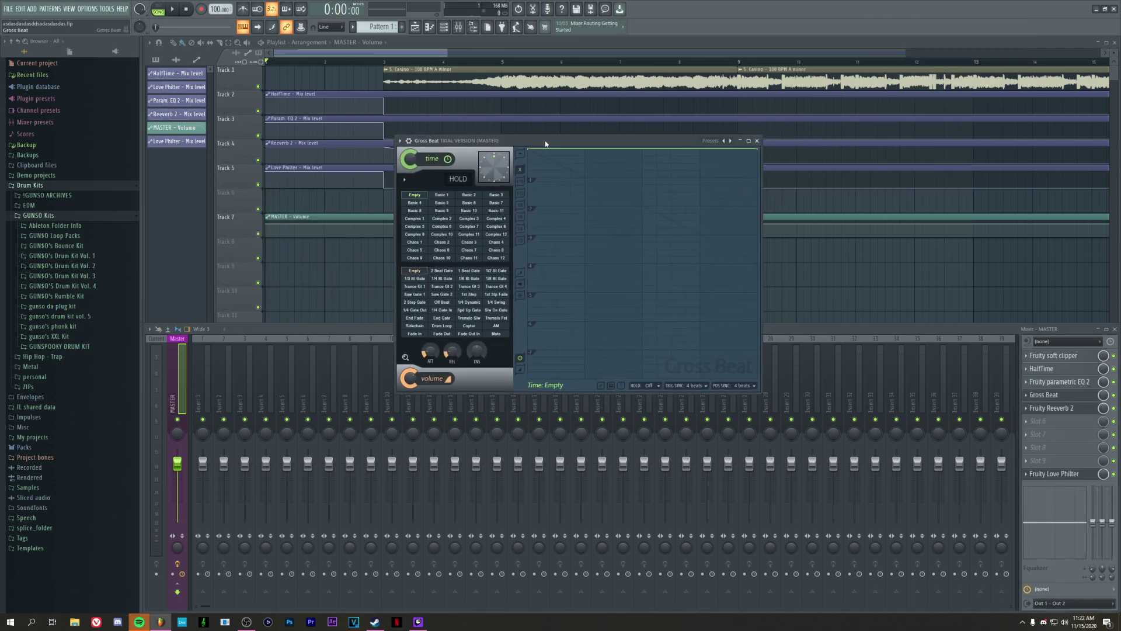
- Load Gross Beat's Momentary preset, choose the Vinyl Off time effect and close the plugin
{"action": "left_click_drag", "start_coordinate": [546, 143], "coordinate": [579, 182]}
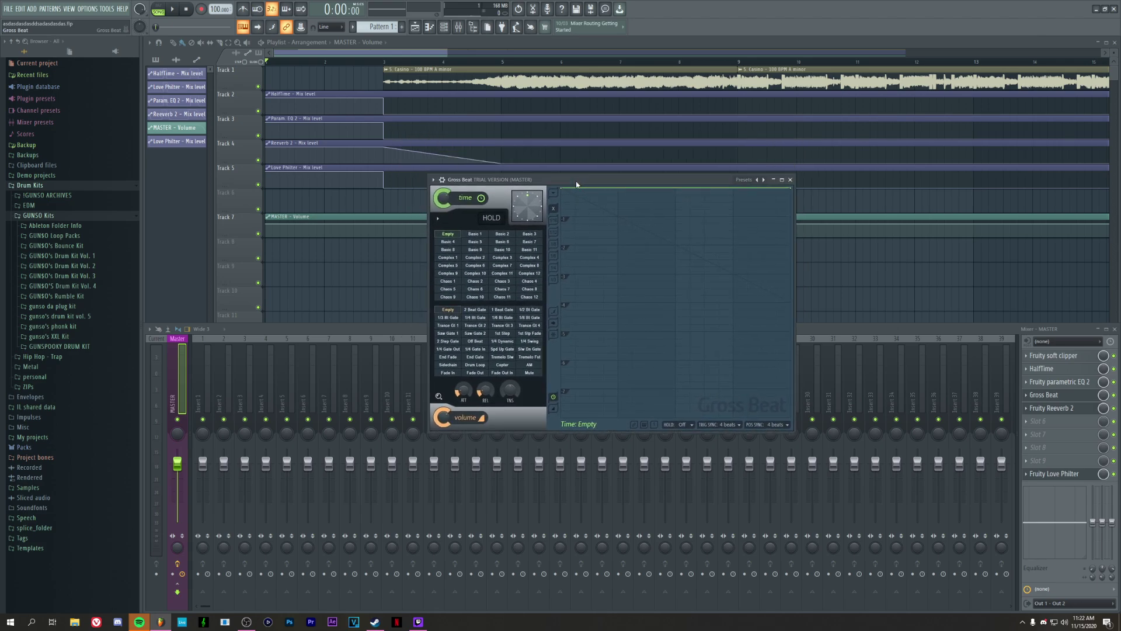
{"action": "left_click", "coordinate": [763, 180]}
{"action": "left_click", "coordinate": [782, 204]}
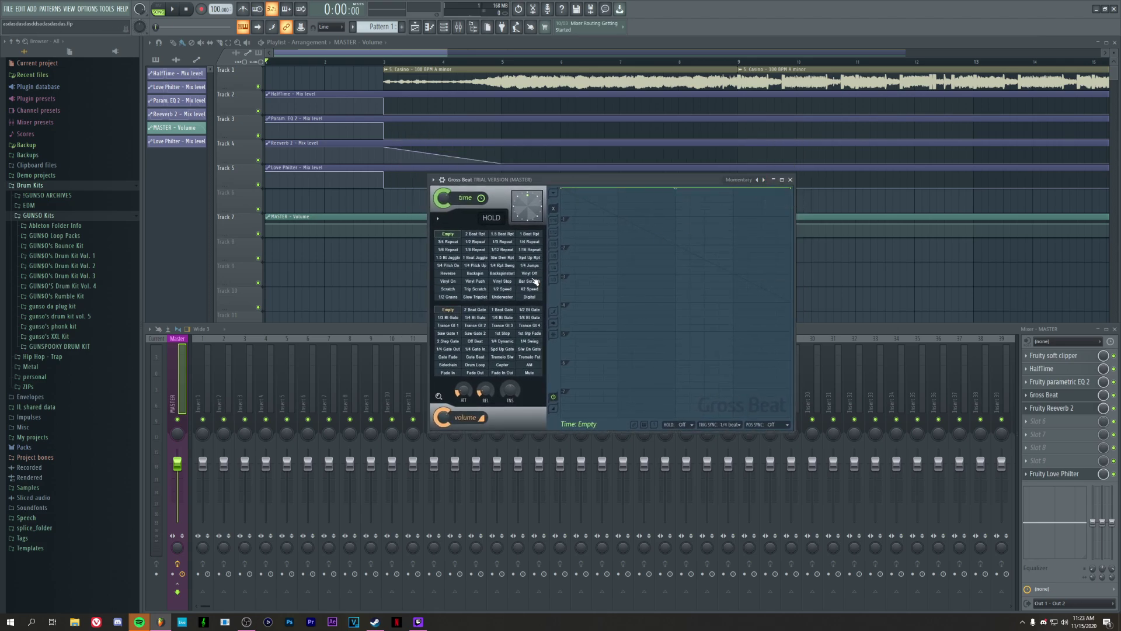
{"action": "left_click", "coordinate": [530, 273]}
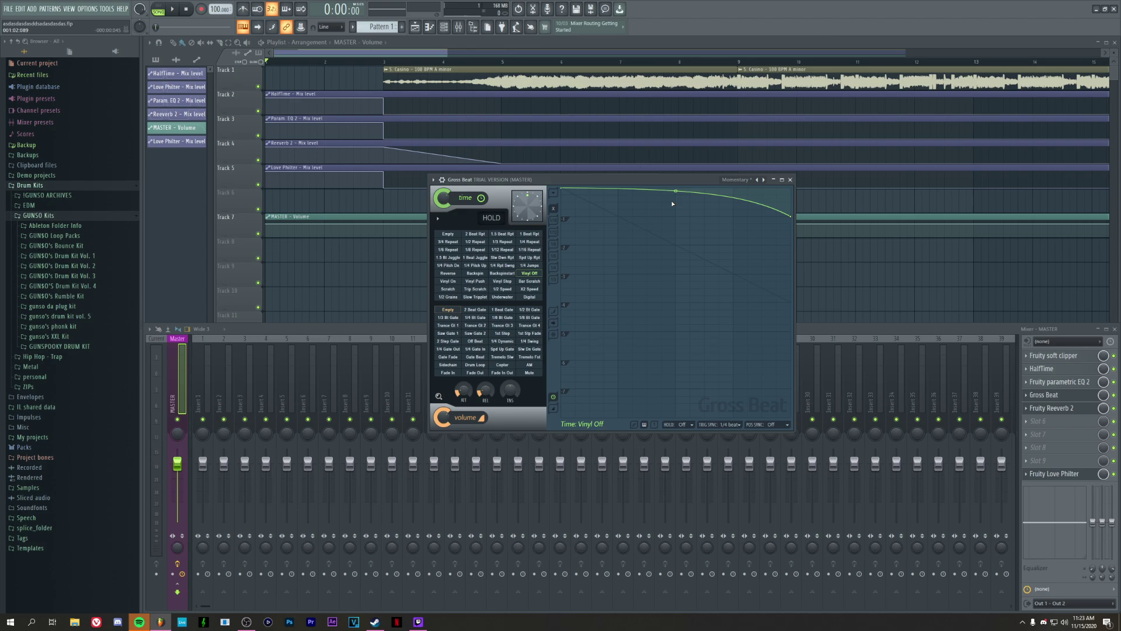
{"action": "key", "text": "Escape"}
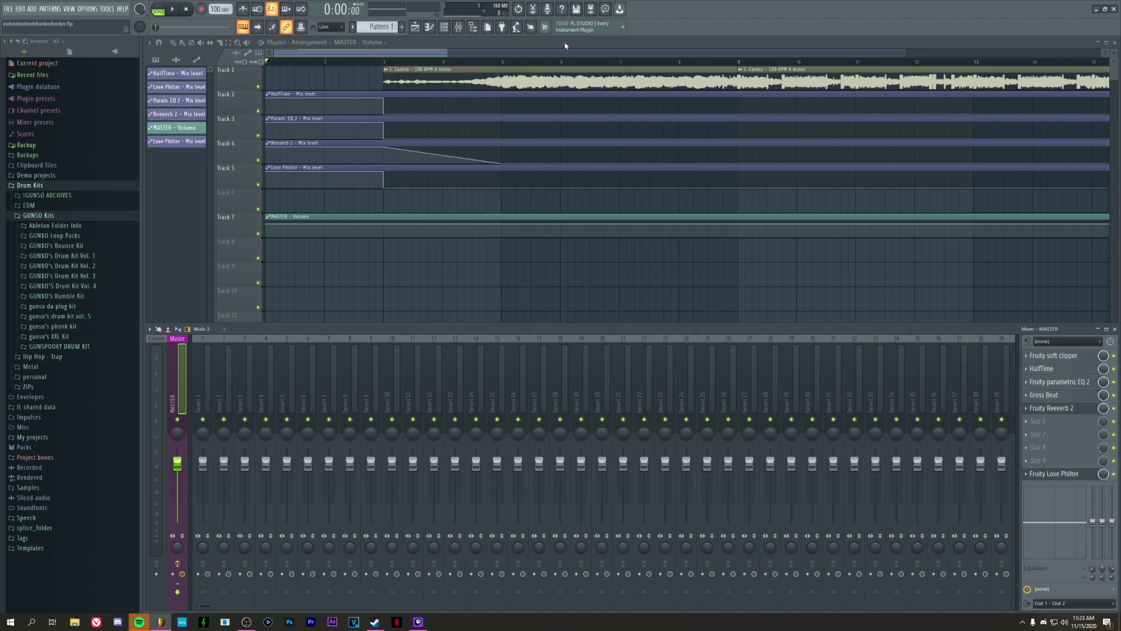
- Copy the audio clip that starts at bar 17 into the empty space from bar 1 to bar 3 on Track 1
{"action": "scroll", "coordinate": [553, 65], "scroll_direction": "down", "scroll_amount": 2}
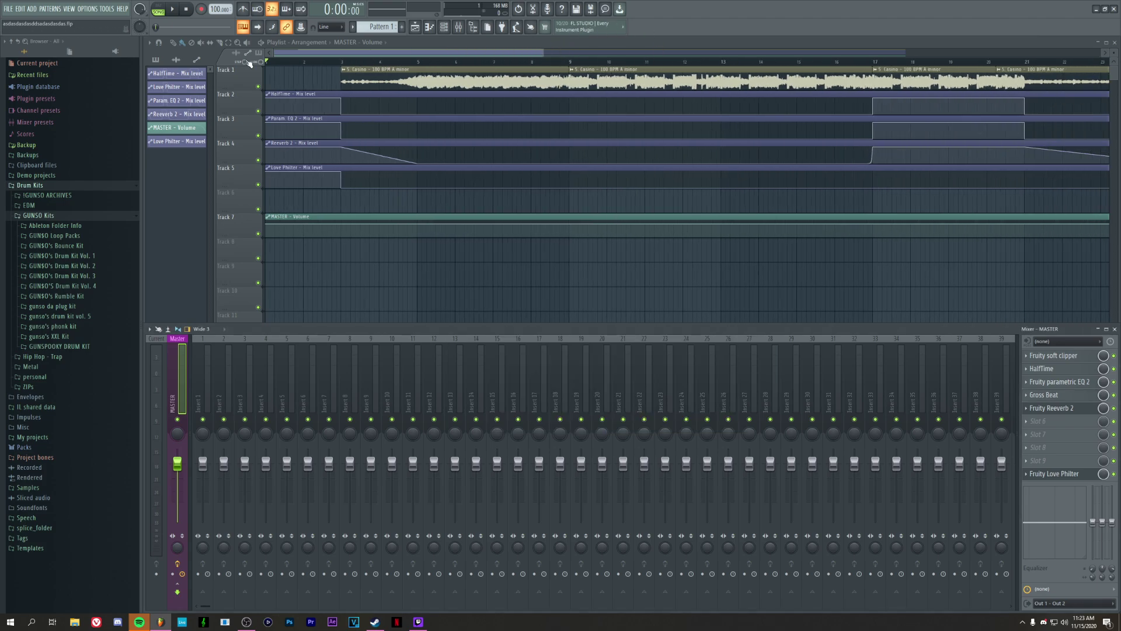
{"action": "key", "text": "F9"}
{"action": "mouse_move", "coordinate": [921, 77]}
{"action": "left_mouse_down", "text": "shift"}
{"action": "mouse_move", "coordinate": [778, 88]}
{"action": "mouse_move", "coordinate": [310, 299]}
{"action": "left_mouse_up", "text": "shift"}
{"action": "mouse_move", "coordinate": [387, 290]}
{"action": "left_mouse_down"}
{"action": "mouse_move", "coordinate": [337, 290]}
{"action": "mouse_move", "coordinate": [342, 70]}
{"action": "left_mouse_up"}
- Play the new intro from bar 1 to about bar 3 to hear the effects, then stop
{"action": "key", "text": "space"}
{"action": "scroll", "coordinate": [309, 55], "scroll_direction": "up", "scroll_amount": 2}
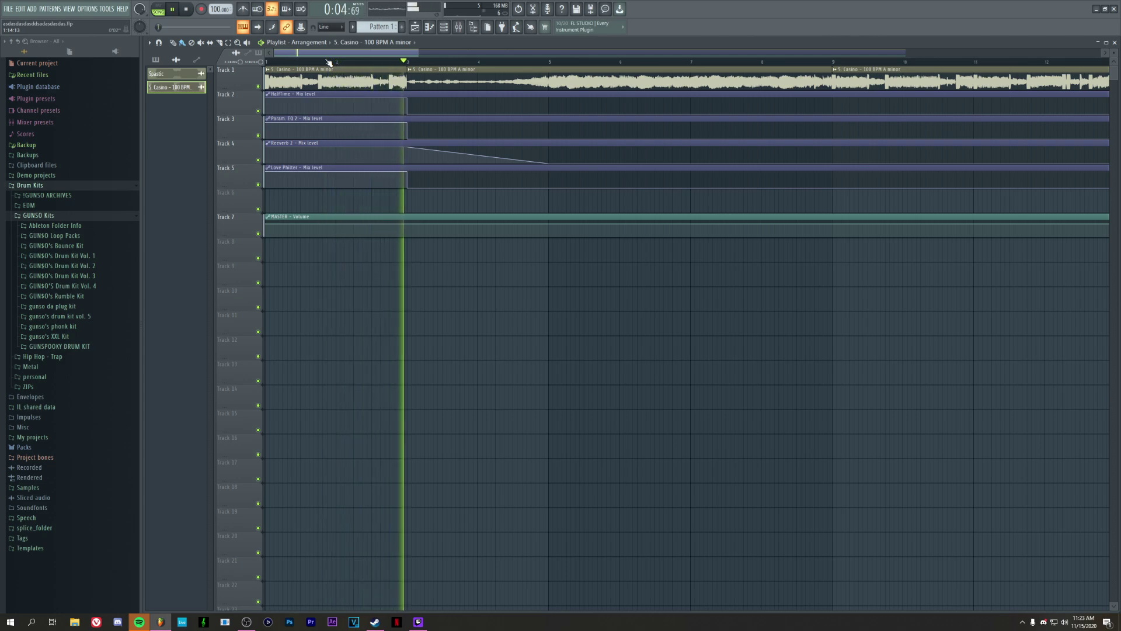
{"action": "key", "text": "space"}
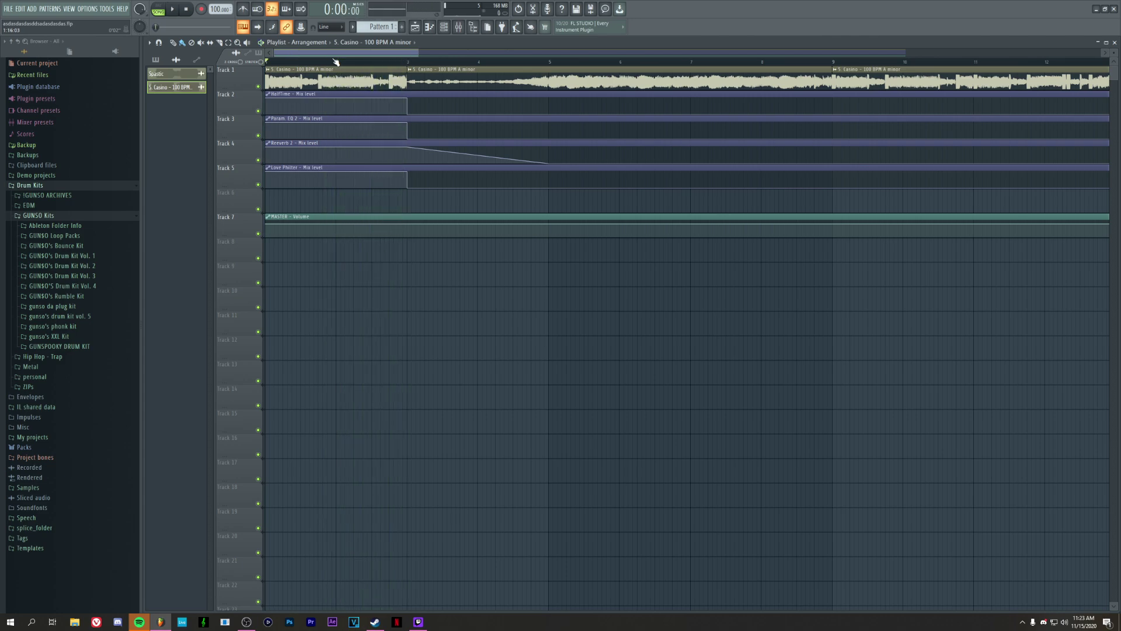
- Create an automation clip for the master's Gross Beat mix level on Track 6
{"action": "left_click", "coordinate": [459, 27]}
{"action": "right_click", "coordinate": [1103, 395]}
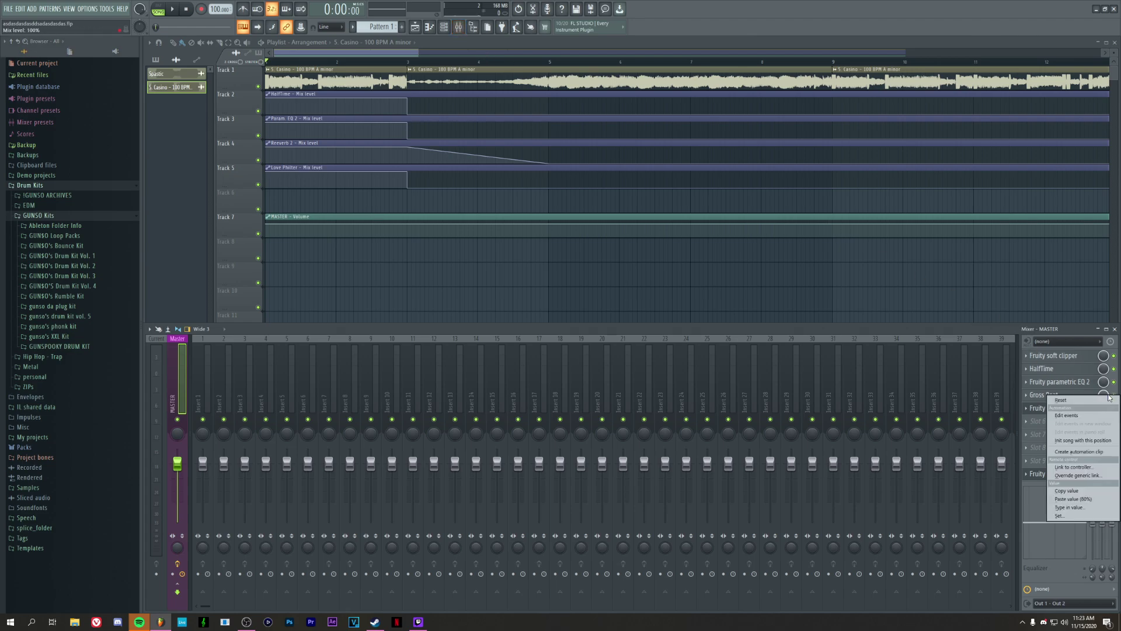
{"action": "left_click", "coordinate": [1077, 451]}
{"action": "key", "text": "F9"}
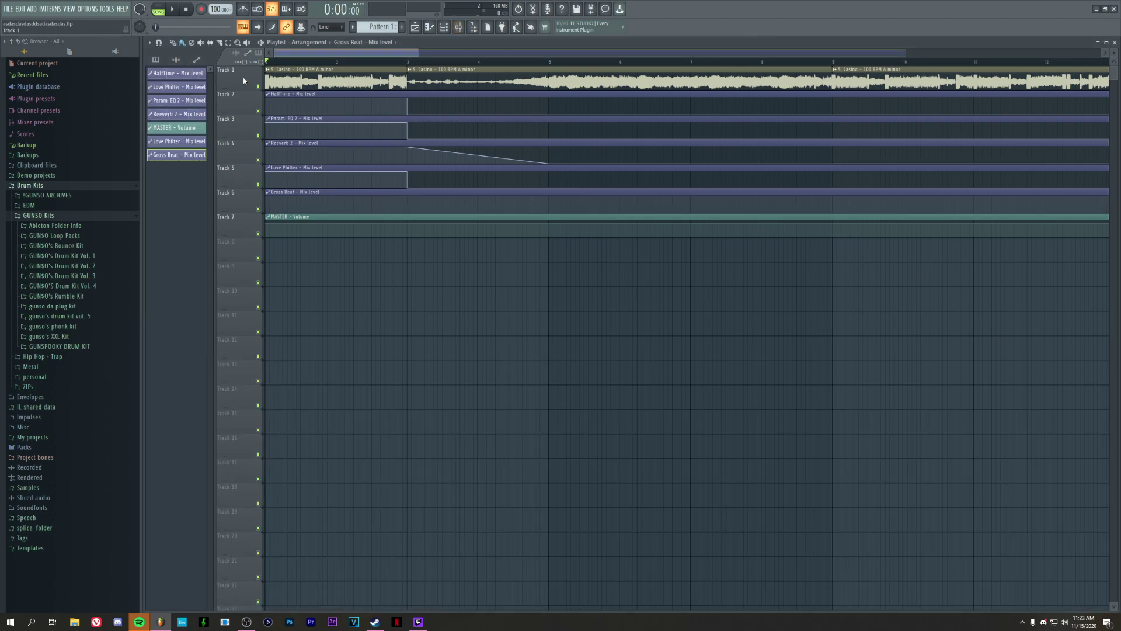
- Shape the Gross Beat automation to stay at zero until bar 2, run at 100% until bar 3 and return to zero
{"action": "right_click", "coordinate": [337, 210]}
{"action": "right_click", "coordinate": [336, 210]}
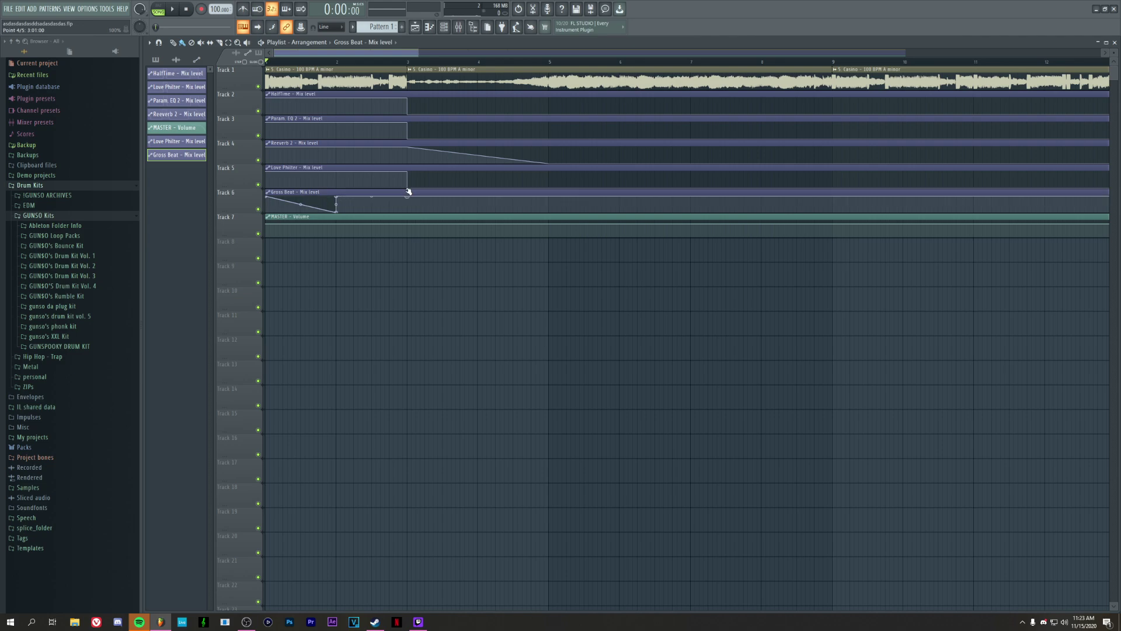
{"action": "left_click_drag", "start_coordinate": [408, 191], "coordinate": [403, 230]}
{"action": "left_click_drag", "start_coordinate": [268, 199], "coordinate": [268, 211]}
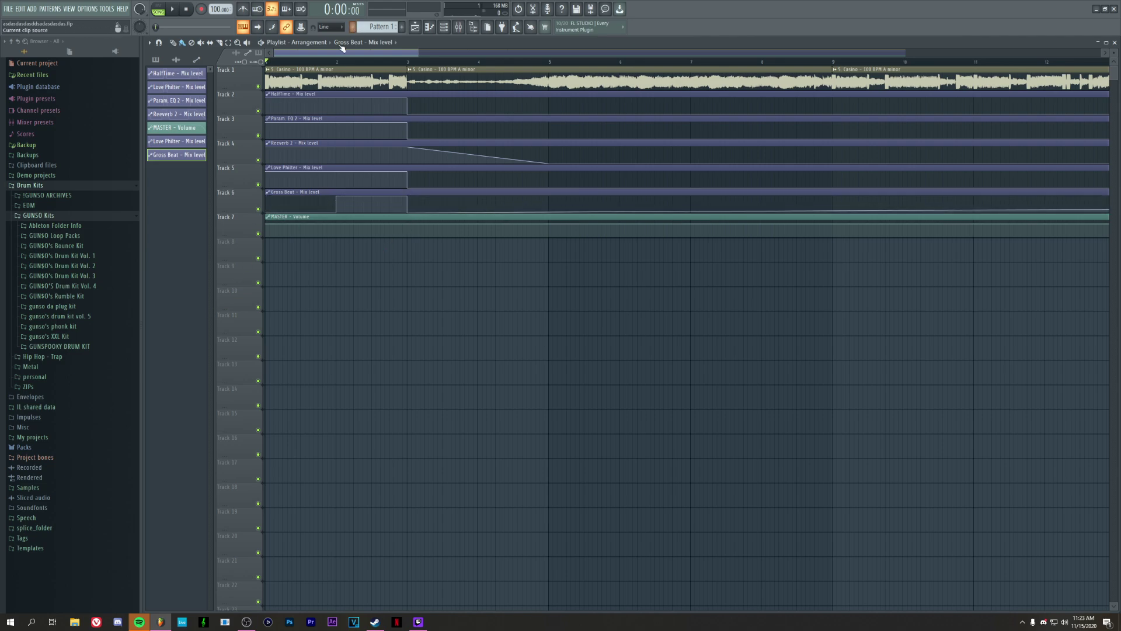
{"action": "double_click", "coordinate": [310, 64]}
{"action": "left_click", "coordinate": [309, 64]}
{"action": "scroll", "coordinate": [344, 64], "scroll_direction": "down", "scroll_amount": 2}
{"action": "scroll", "coordinate": [347, 66], "scroll_direction": "up", "scroll_amount": 3}
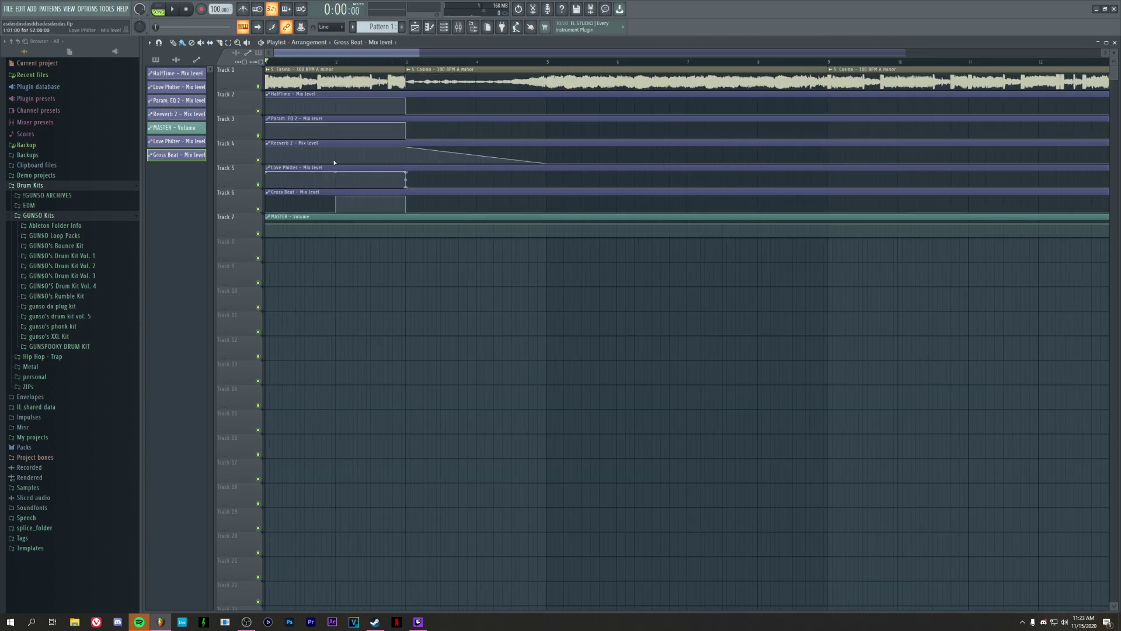
- Move the playback position to bar 2, where the Gross Beat effect starts
{"action": "scroll", "coordinate": [357, 63], "scroll_direction": "up", "scroll_amount": 2}
{"action": "left_click", "coordinate": [339, 63]}
{"action": "mouse_move", "coordinate": [337, 61]}
{"action": "left_mouse_down"}
{"action": "mouse_move", "coordinate": [424, 63]}
{"action": "mouse_move", "coordinate": [339, 63]}
{"action": "left_mouse_up"}
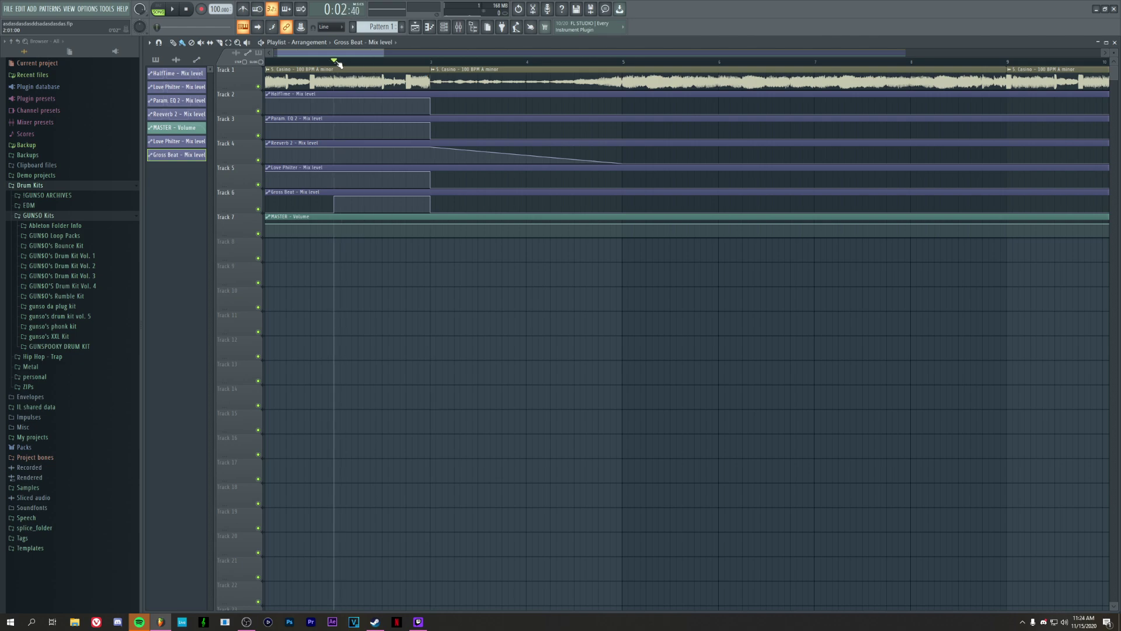
{"action": "scroll", "coordinate": [357, 63], "scroll_direction": "down", "scroll_amount": 2}
- Hold the master volume at 80% with a point shortly before bar 3, and curve it down to zero at bar 3
{"action": "right_click", "coordinate": [267, 224]}
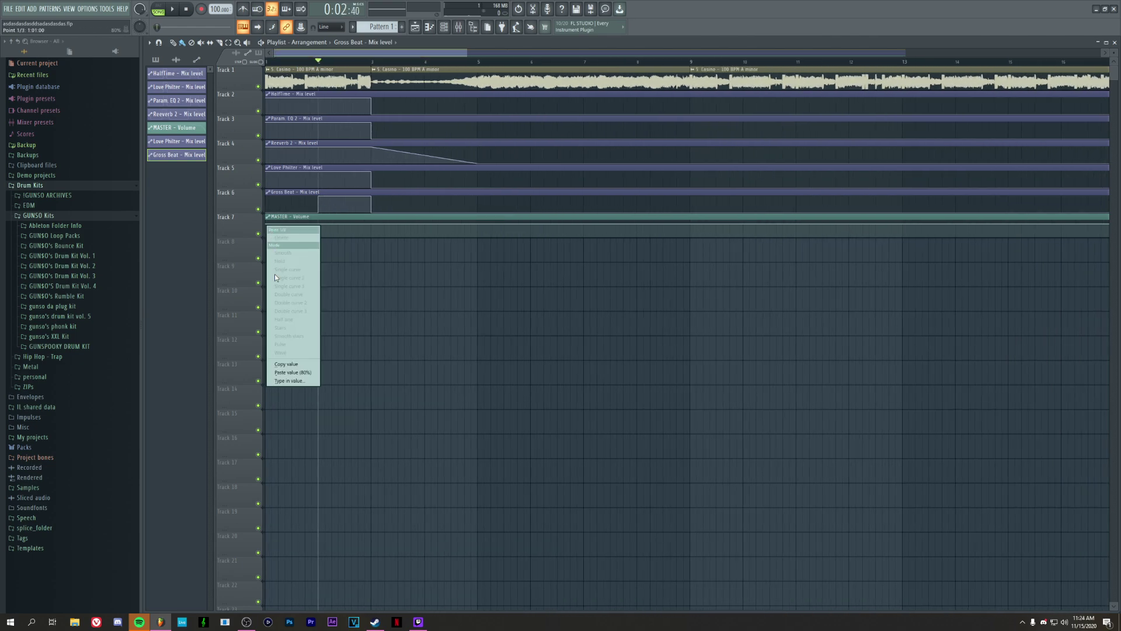
{"action": "left_click", "coordinate": [292, 364]}
{"action": "scroll", "coordinate": [362, 59], "scroll_direction": "up", "scroll_amount": 2}
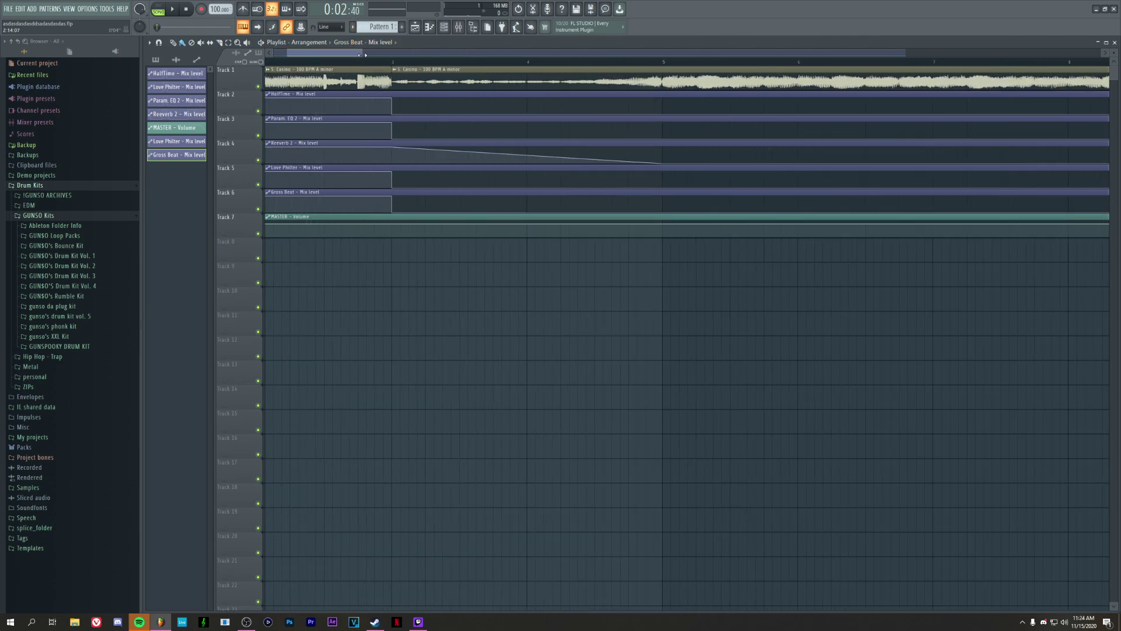
{"action": "left_click", "coordinate": [358, 227]}
{"action": "right_click", "coordinate": [359, 227]}
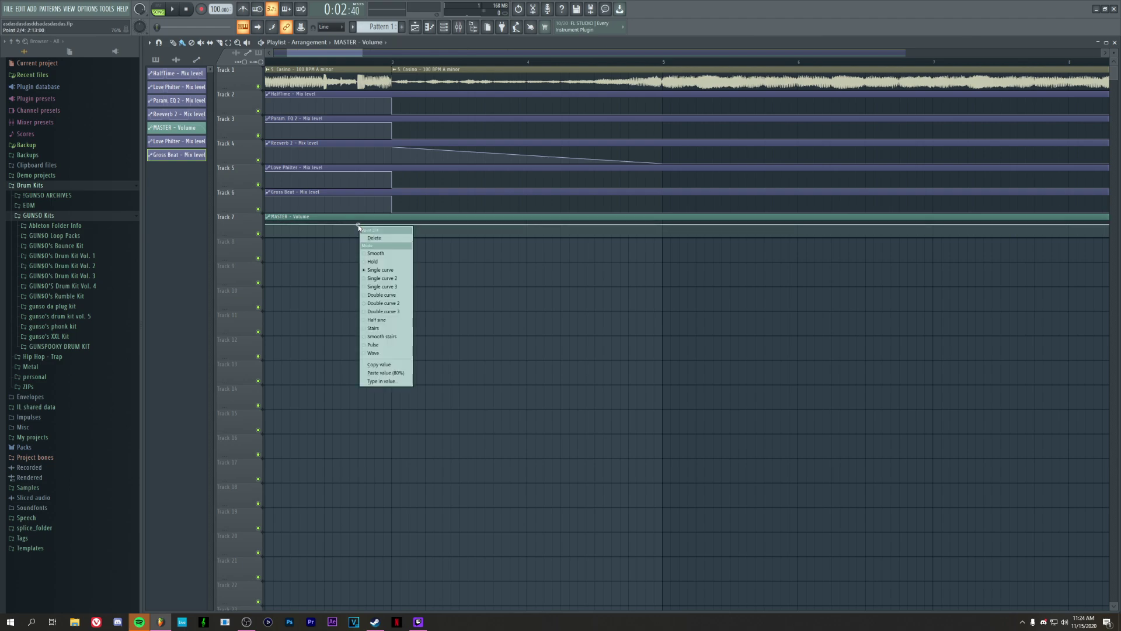
{"action": "left_click", "coordinate": [392, 372]}
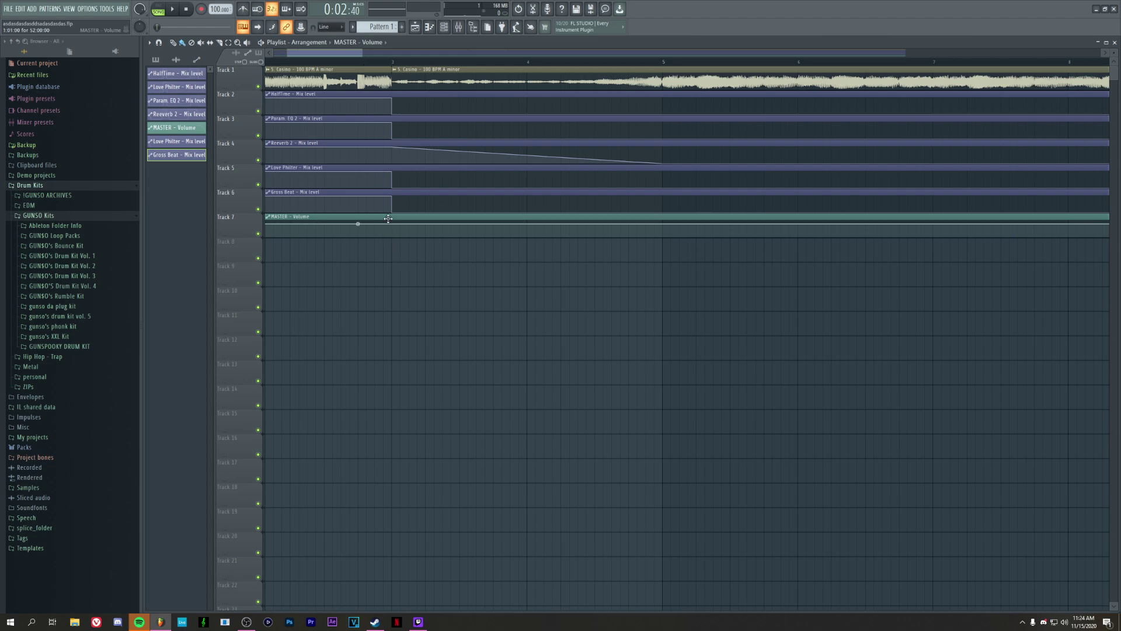
{"action": "left_click_drag", "start_coordinate": [389, 220], "coordinate": [391, 236]}
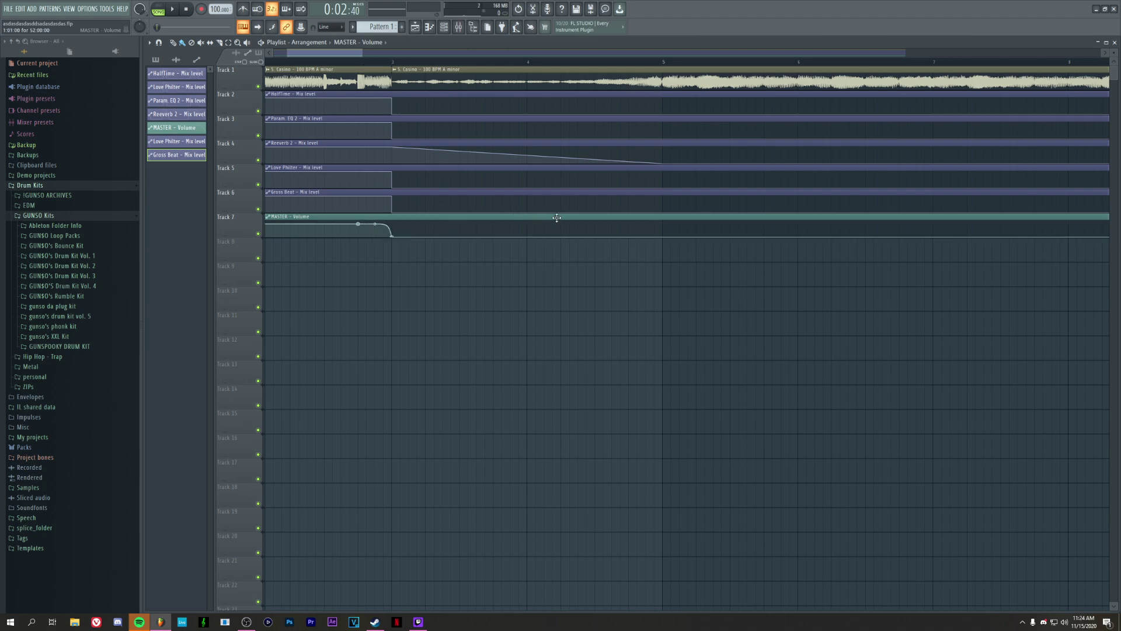
- Return the master volume to 80% at bar 5 and bend the ramp so it rises quickly right after bar 3
{"action": "right_click", "coordinate": [663, 239]}
{"action": "left_click", "coordinate": [689, 385]}
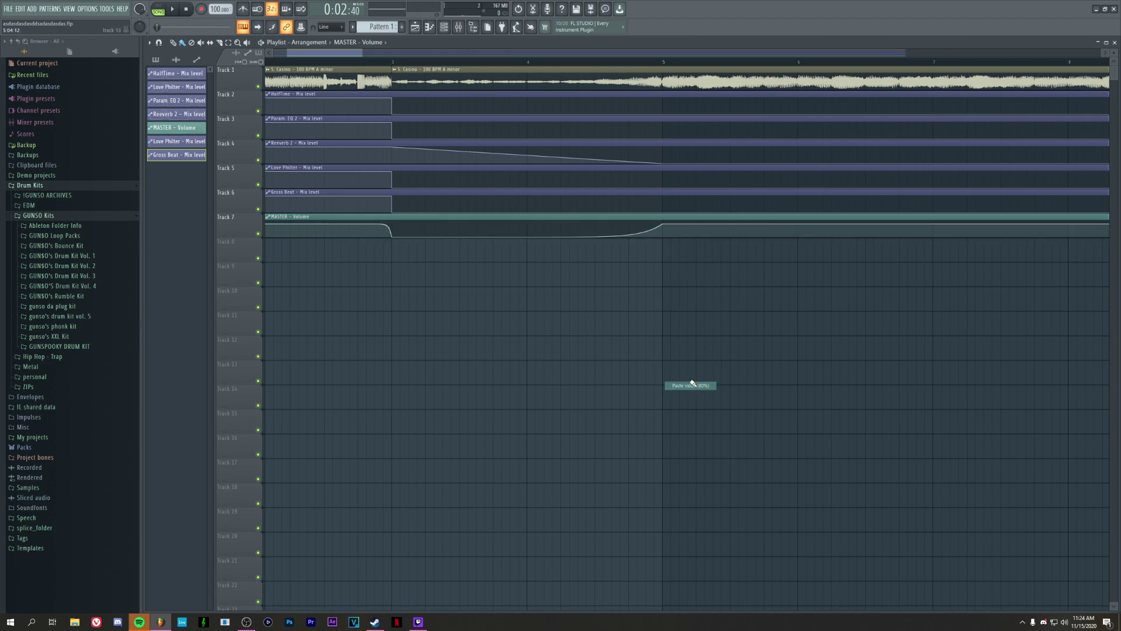
{"action": "right_click", "coordinate": [527, 237]}
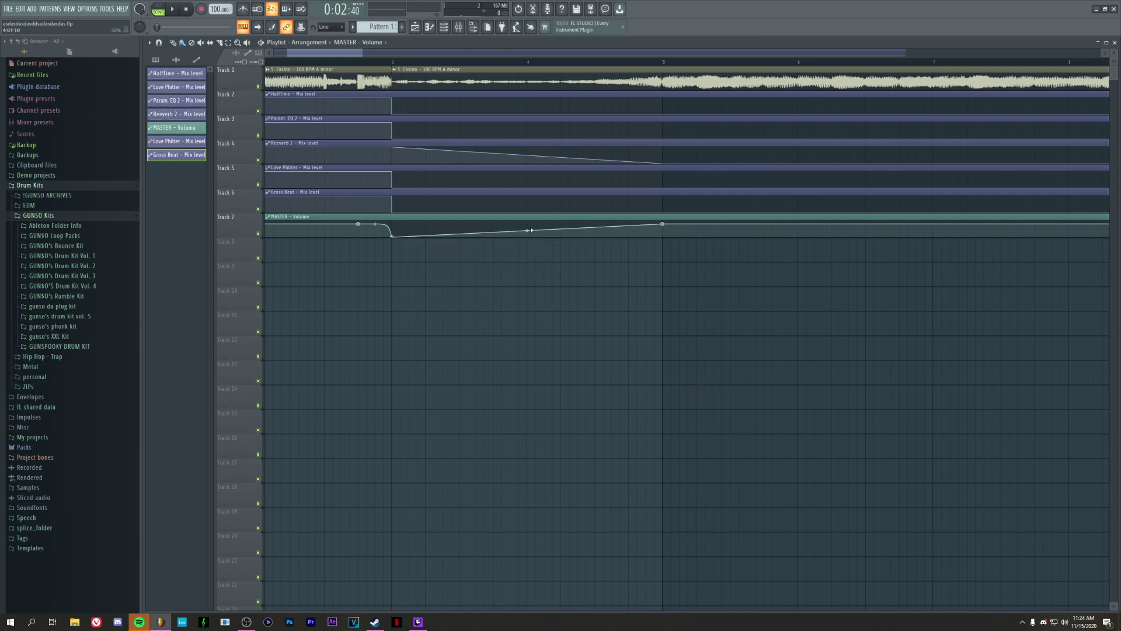
{"action": "left_click_drag", "start_coordinate": [528, 230], "coordinate": [527, 223]}
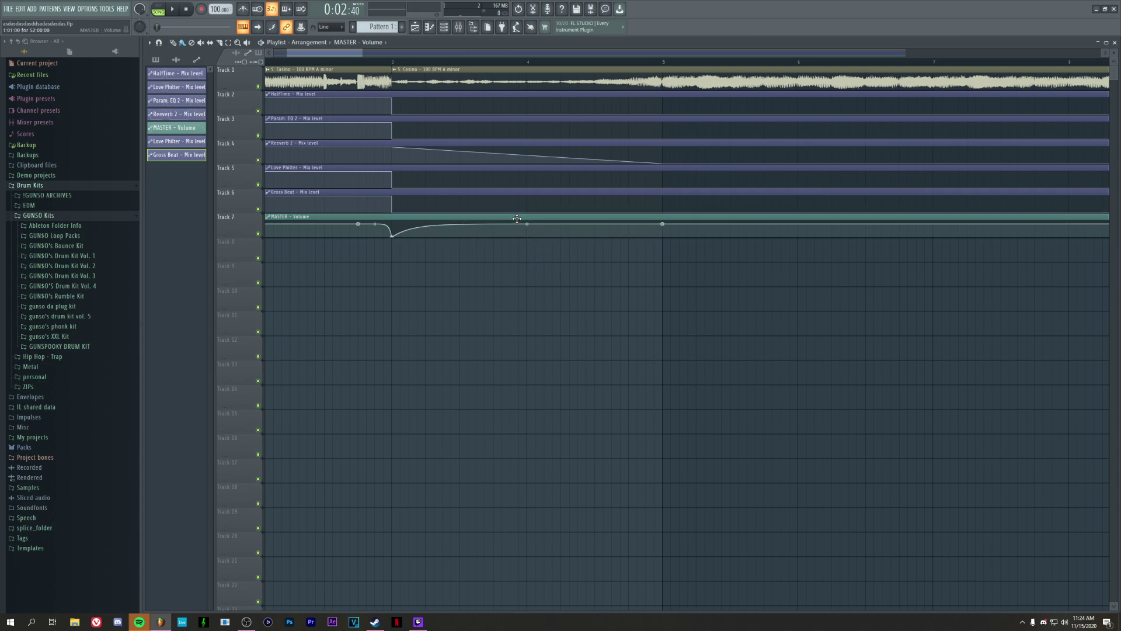
- Play the intro through the vinyl stop and volume dip around bar 3, then stop
{"action": "scroll", "coordinate": [296, 63], "scroll_direction": "down", "scroll_amount": 5}
{"action": "key", "text": "space"}
{"action": "scroll", "coordinate": [351, 64], "scroll_direction": "up", "scroll_amount": 4}
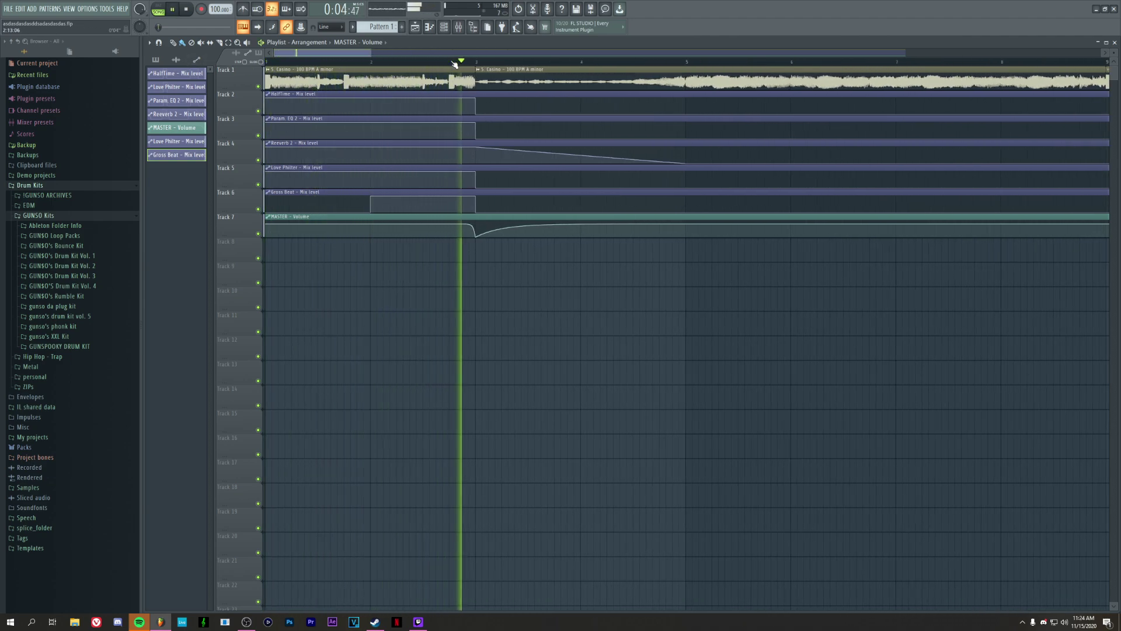
{"action": "scroll", "coordinate": [454, 63], "scroll_direction": "down", "scroll_amount": 2}
{"action": "key", "text": "space"}
{"action": "scroll", "coordinate": [455, 64], "scroll_direction": "down", "scroll_amount": 1}
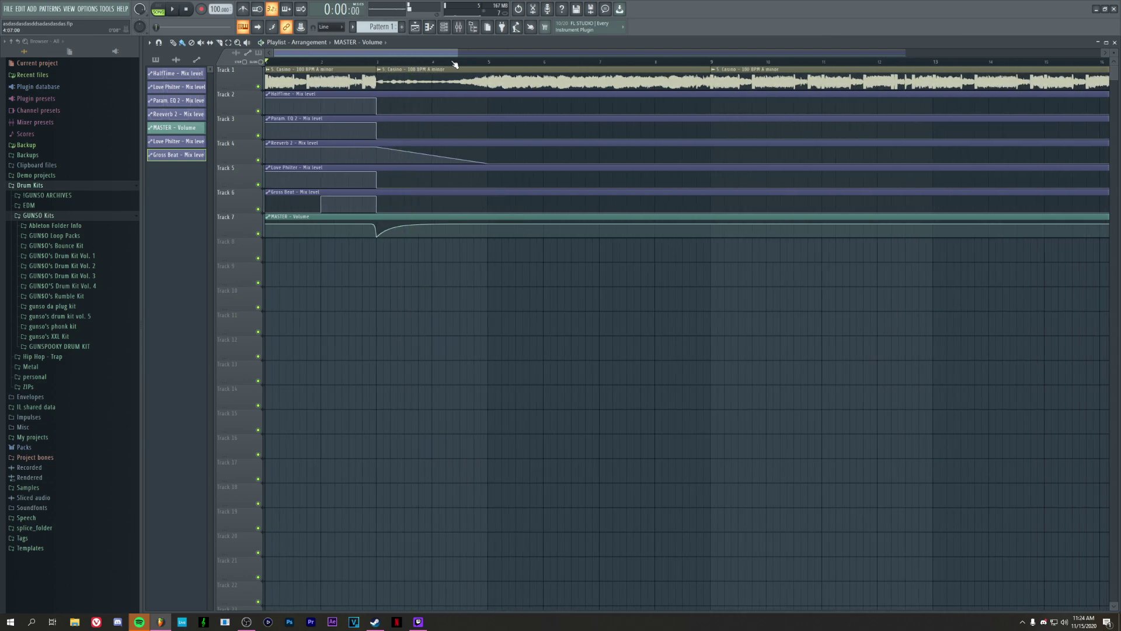
- Delete the master volume point just before bar 3 for a more gradual dip, and play the intro again
{"action": "right_click", "coordinate": [363, 224]}
{"action": "left_click", "coordinate": [377, 237]}
{"action": "key", "text": "space"}
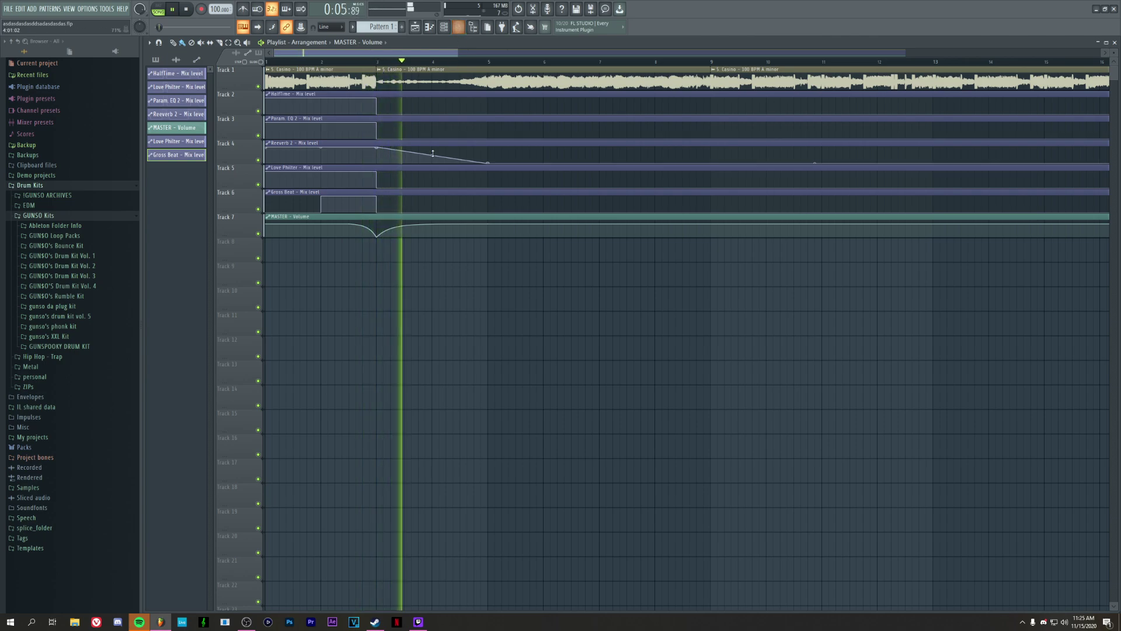
- Straighten the master volume ramp between bars 3 and 5 and play the transition from just before bar 3
{"action": "right_click", "coordinate": [432, 225]}
{"action": "left_click", "coordinate": [362, 62]}
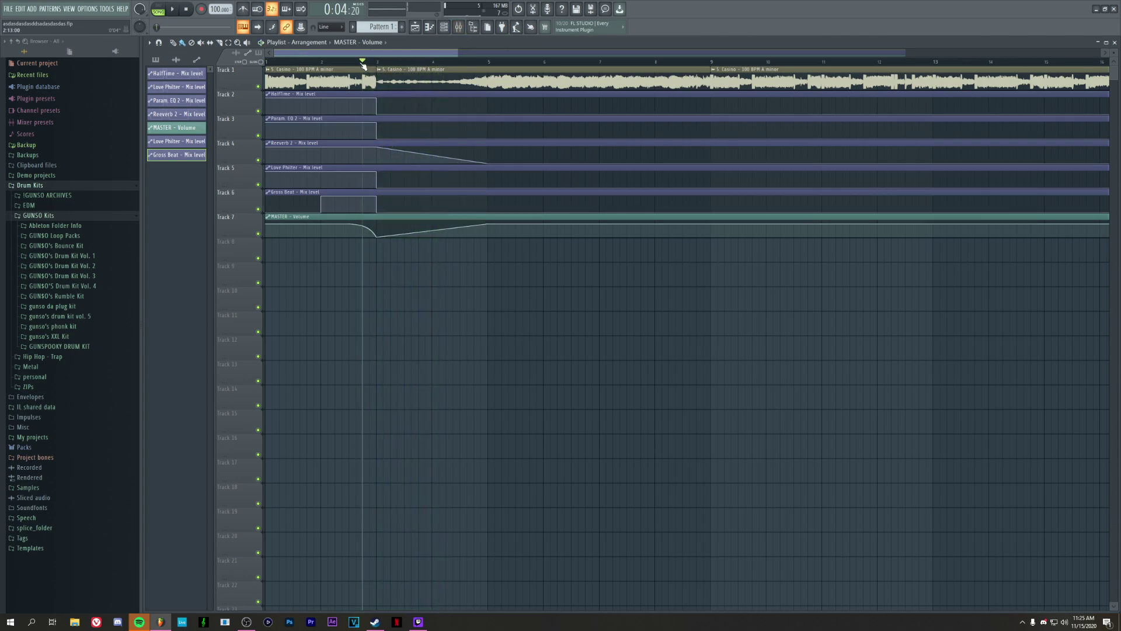
{"action": "key", "text": "space"}
{"action": "left_click", "coordinate": [321, 62]}
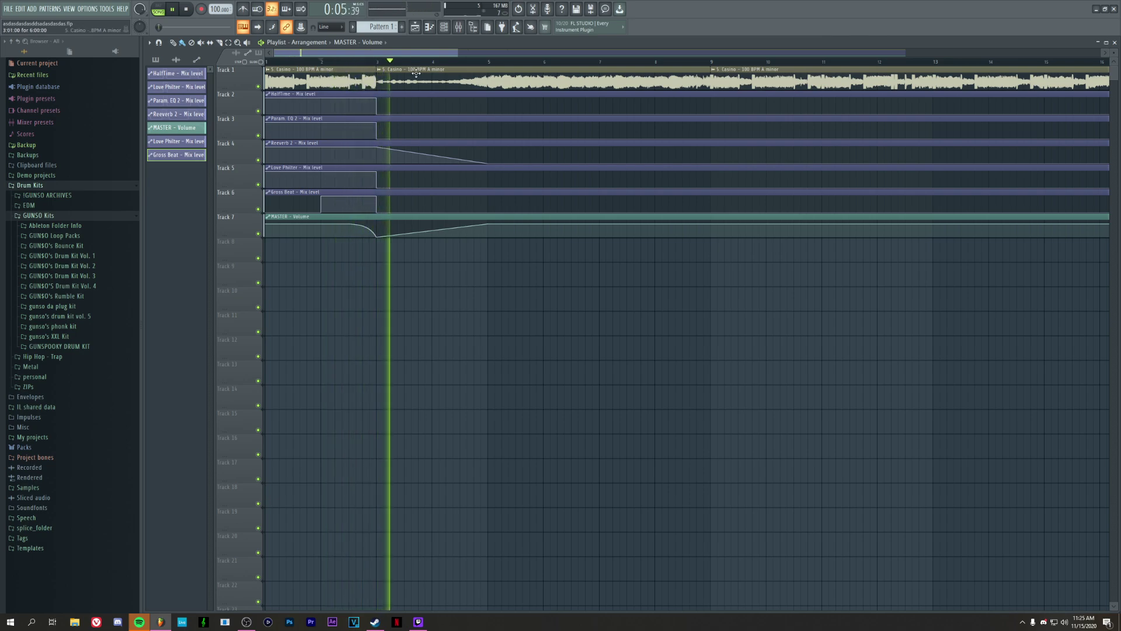
{"action": "scroll", "coordinate": [429, 65], "scroll_direction": "down", "scroll_amount": 2}
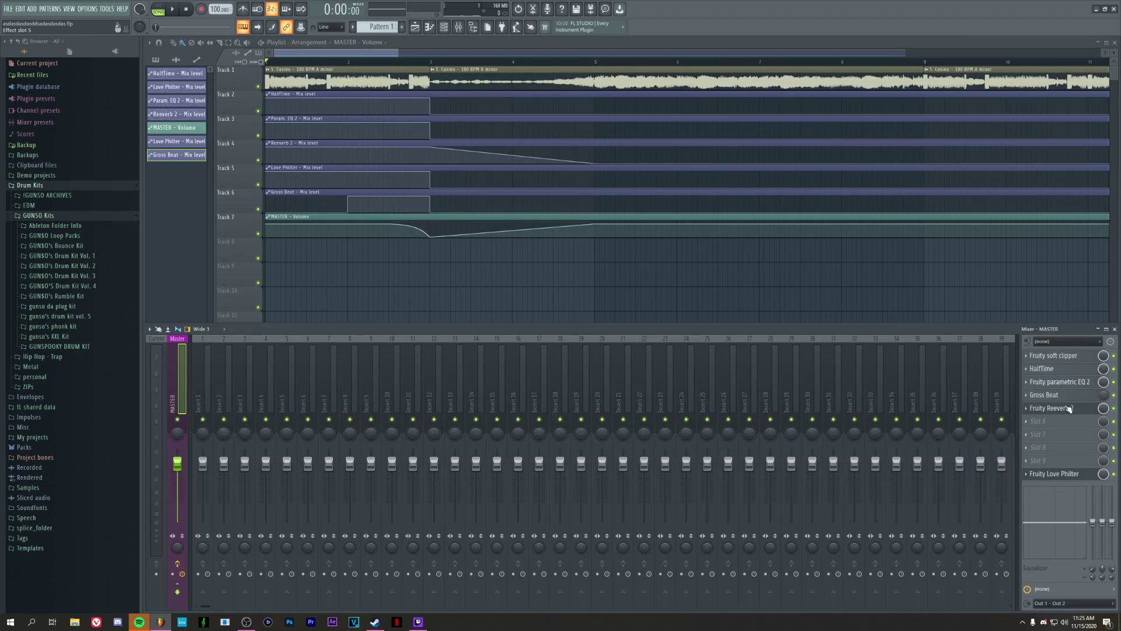
- Move Fruity Love Philter directly before Gross Beat in the master effects chain, look at its settings, and play the intro
{"action": "left_click_drag", "start_coordinate": [1075, 481], "coordinate": [1074, 398]}
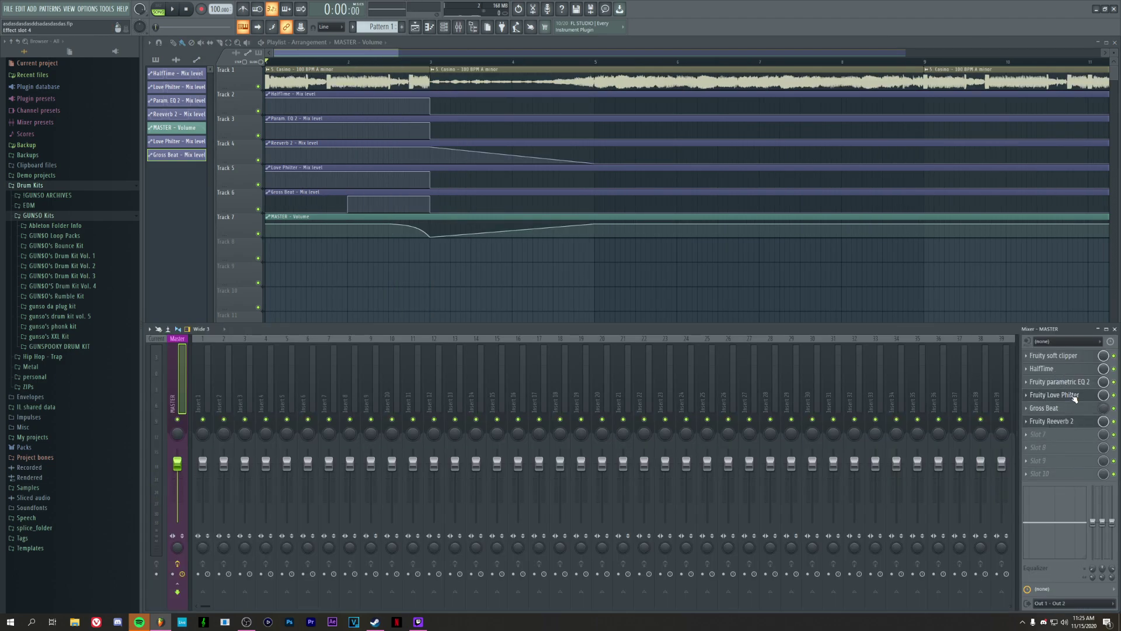
{"action": "left_click", "coordinate": [1070, 399]}
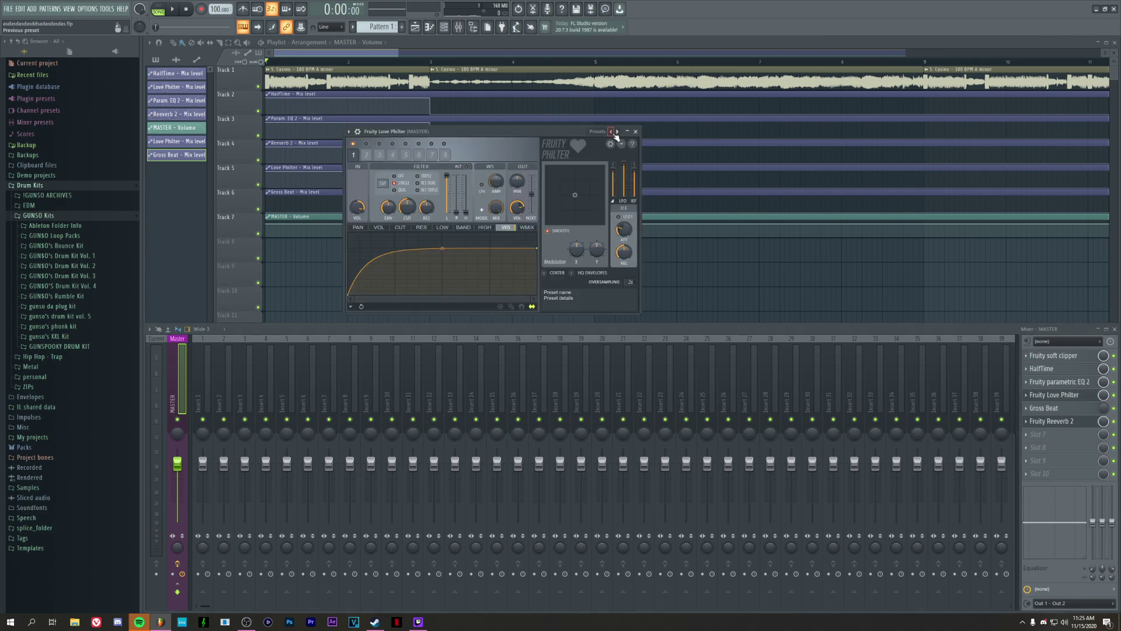
{"action": "left_click", "coordinate": [617, 131]}
{"action": "left_click", "coordinate": [647, 154]}
{"action": "left_click", "coordinate": [636, 131]}
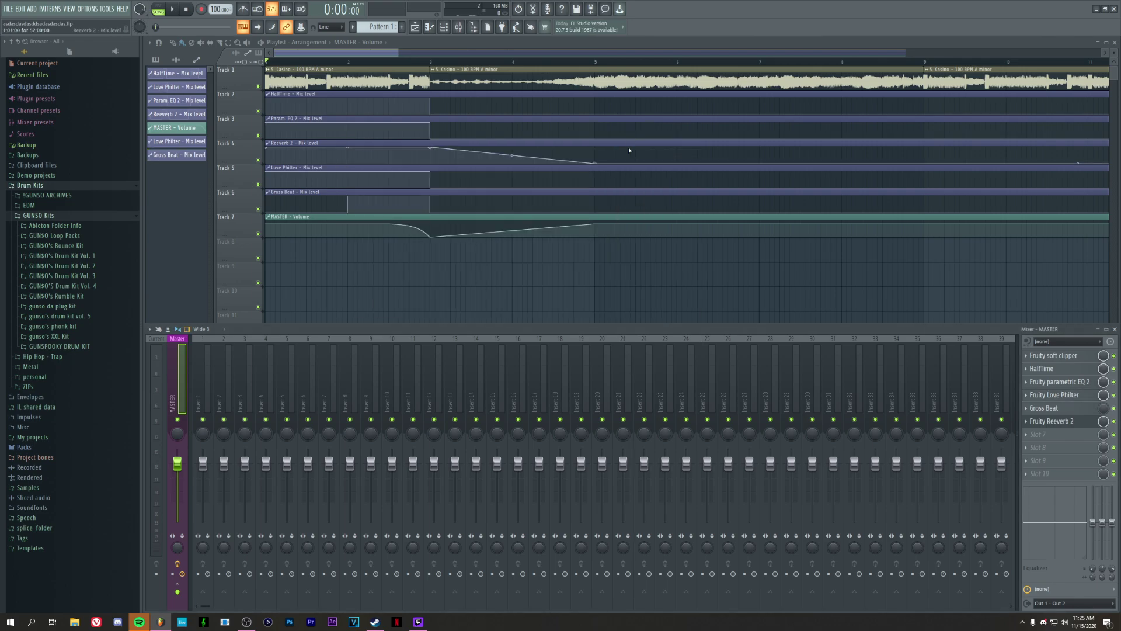
{"action": "key", "text": "space"}
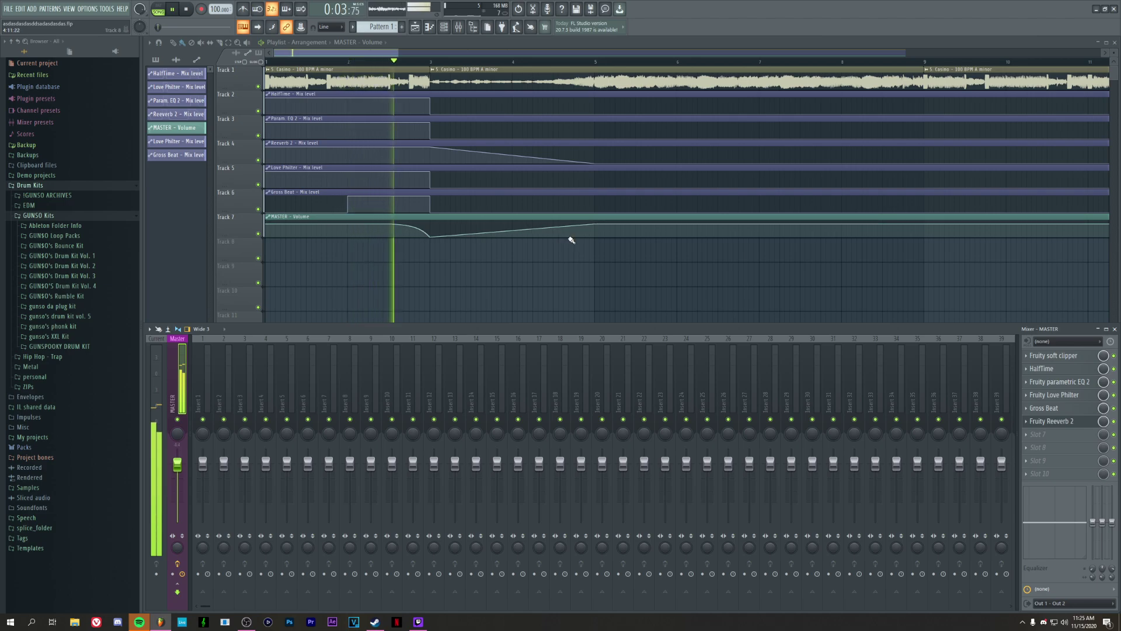
{"action": "key", "text": "space"}
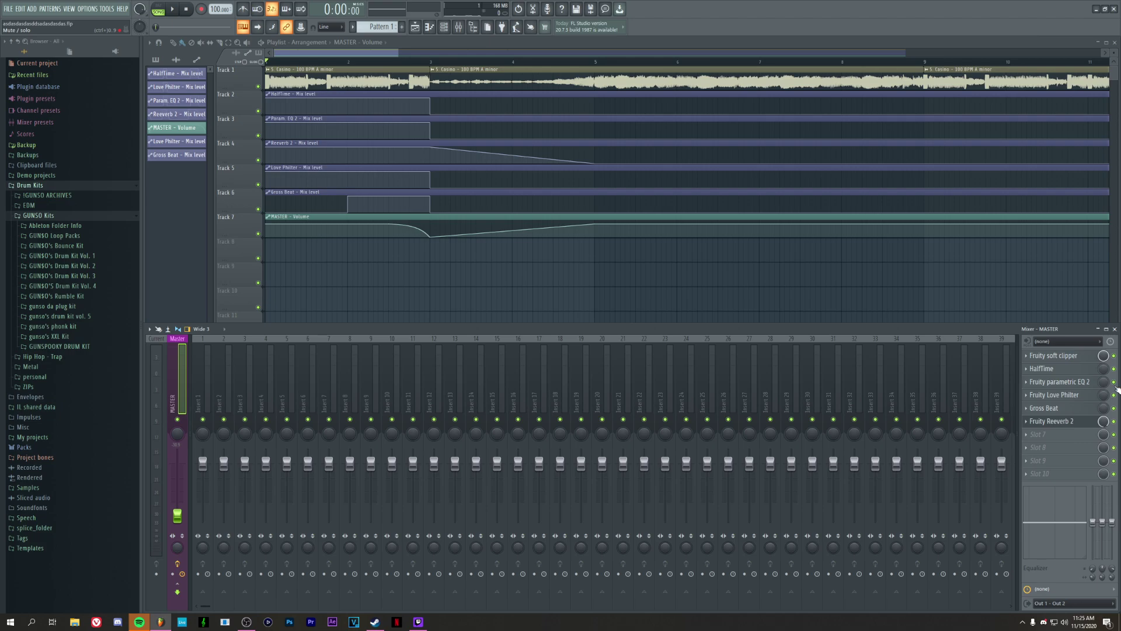
- Play the intro again and shift Parametric EQ 2, Love Philter, Gross Beat and Reeverb 2 one slot down in the master chain
{"action": "key", "text": "space"}
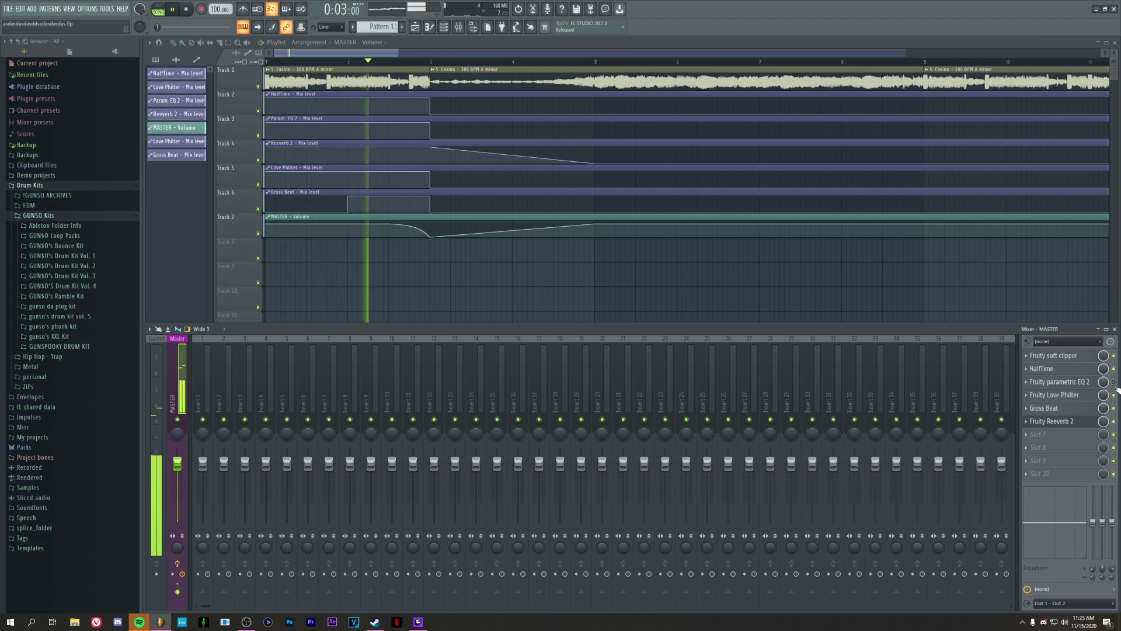
{"action": "key", "text": "space"}
{"action": "scroll", "coordinate": [1054, 421], "scroll_direction": "down", "scroll_amount": 2}
{"action": "scroll", "coordinate": [1056, 394], "scroll_direction": "down", "scroll_amount": 1}
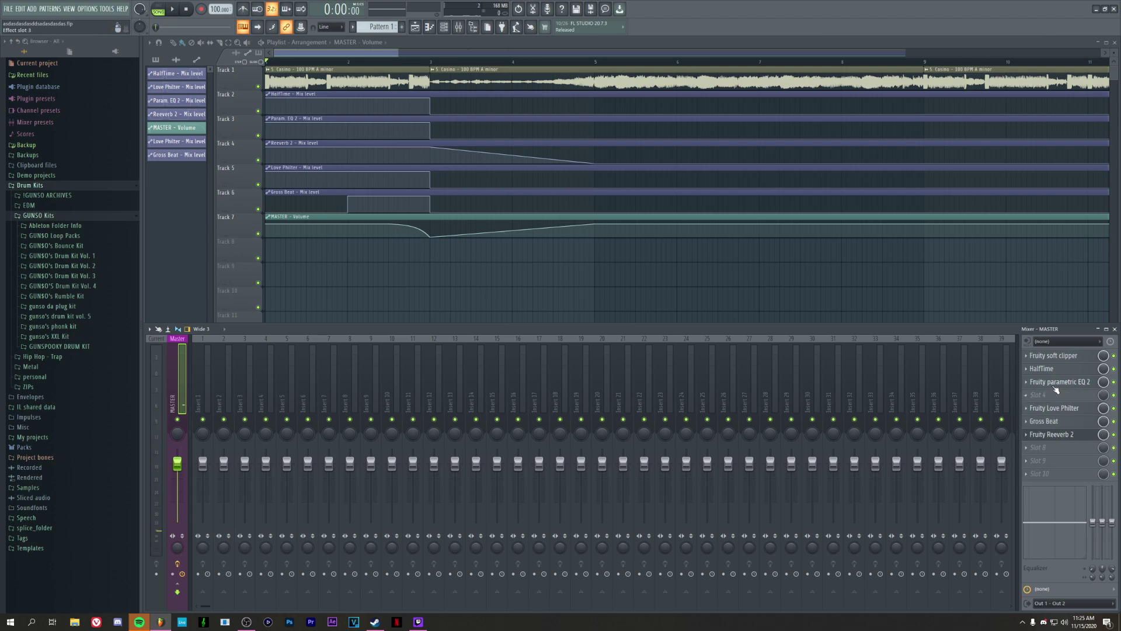
{"action": "scroll", "coordinate": [1055, 383], "scroll_direction": "down", "scroll_amount": 1}
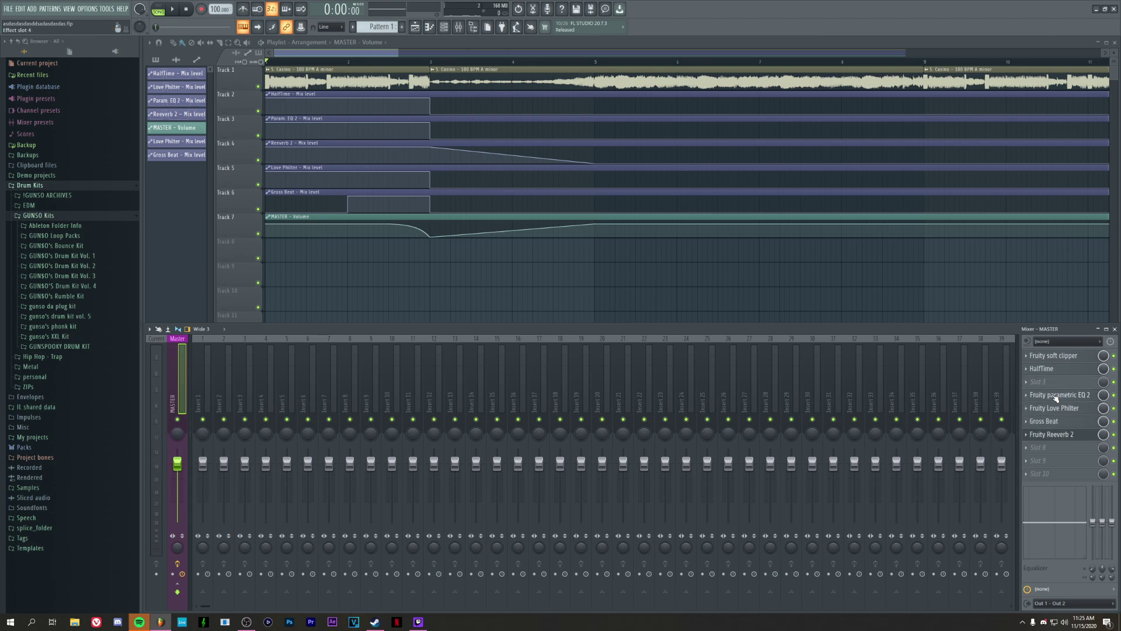
- Remove the intro section from the Param. EQ 2 automation by deleting its bar 3 point and lowering the start point to zero
{"action": "key", "text": "F9"}
{"action": "right_click", "coordinate": [431, 120]}
{"action": "left_click", "coordinate": [444, 130]}
{"action": "right_click", "coordinate": [267, 126]}
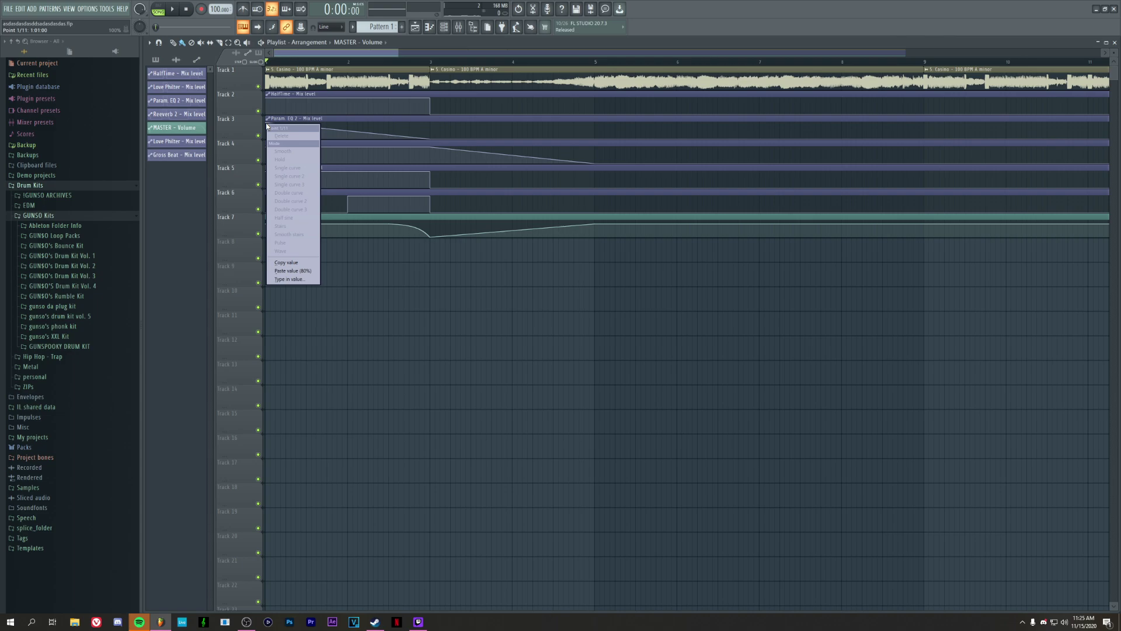
{"action": "left_click", "coordinate": [297, 122]}
{"action": "left_click_drag", "start_coordinate": [267, 122], "coordinate": [313, 167]}
- Move the Gross Beat and master volume clips down to tracks 7 and 9, and add Fruity Parametric EQ 2 in master slot 5
{"action": "scroll", "coordinate": [311, 217], "scroll_direction": "down", "scroll_amount": 3}
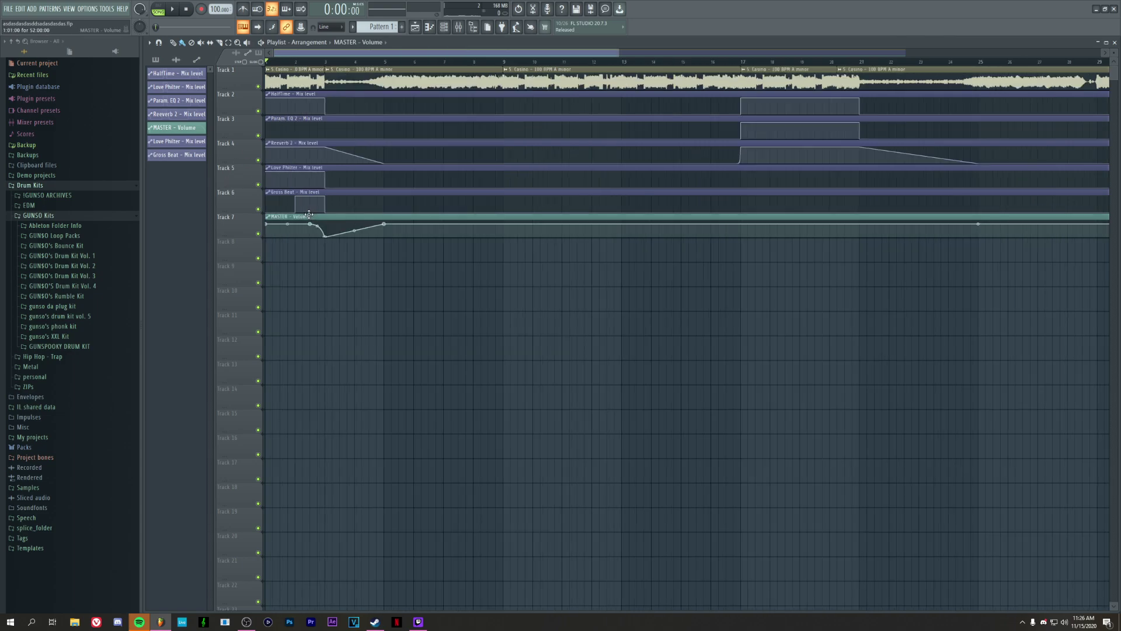
{"action": "left_click_drag", "start_coordinate": [309, 214], "coordinate": [307, 264]}
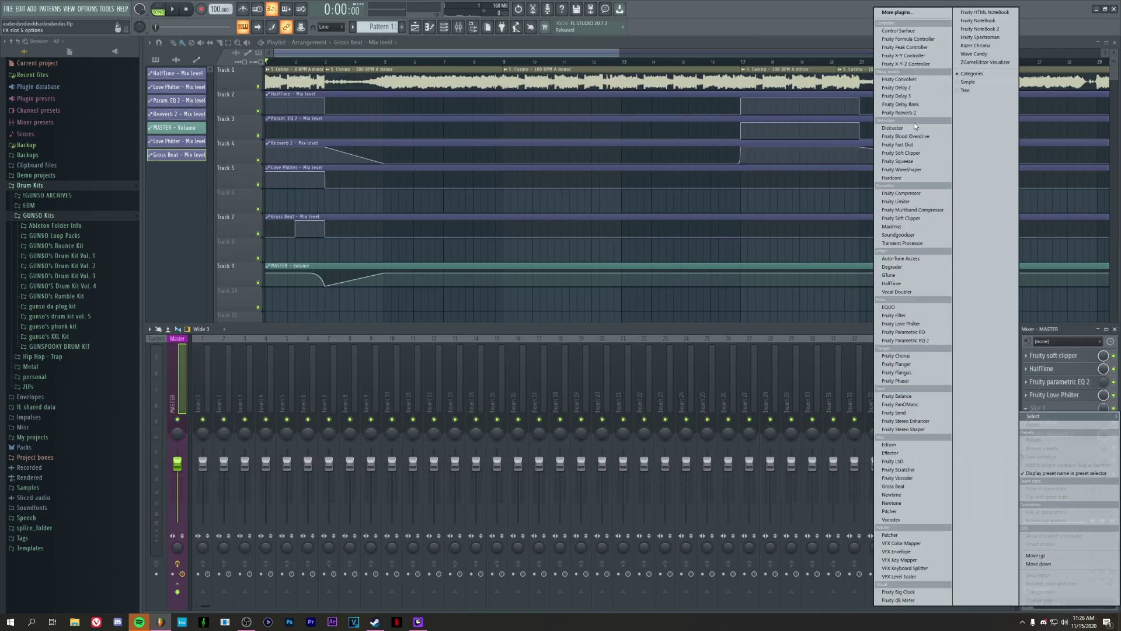
{"action": "left_click", "coordinate": [906, 340]}
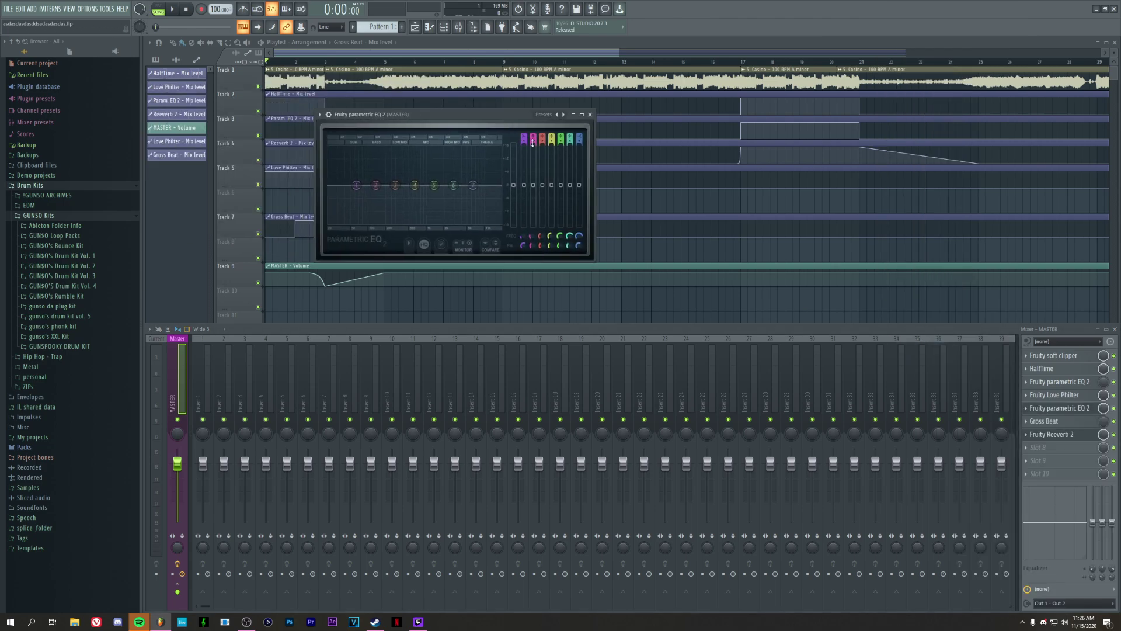
- Shape the new EQ by ear with a high pass on band 1, a low pass on band 7 and slight mid-band cuts
{"action": "left_click_drag", "start_coordinate": [523, 135], "coordinate": [522, 149]}
{"action": "key", "text": "space"}
{"action": "left_click_drag", "start_coordinate": [356, 186], "coordinate": [441, 190]}
{"action": "left_click_drag", "start_coordinate": [453, 185], "coordinate": [414, 189]}
{"action": "key", "text": "space"}
{"action": "mouse_move", "coordinate": [395, 185]}
{"action": "left_mouse_down"}
{"action": "mouse_move", "coordinate": [365, 185]}
{"action": "mouse_move", "coordinate": [377, 190]}
{"action": "left_mouse_up"}
{"action": "key", "text": "space"}
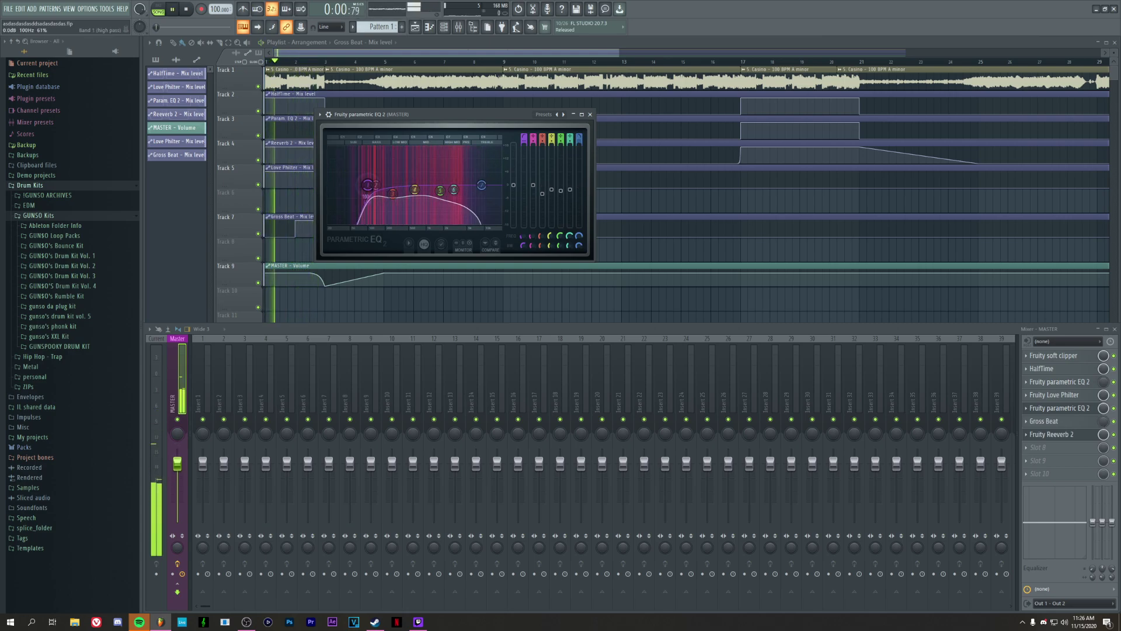
{"action": "left_click", "coordinate": [590, 115]}
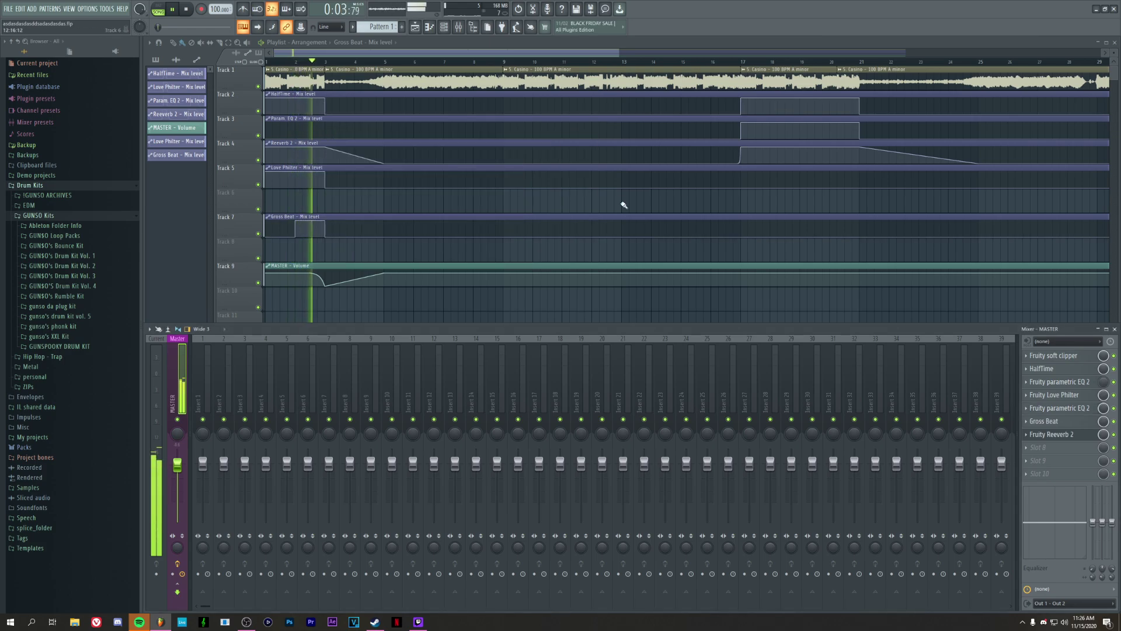
{"action": "key", "text": "space"}
- Automate the new EQ's mix level on track 6, keeping it full until bar 3 and at zero through the song's end
{"action": "right_click", "coordinate": [1103, 408]}
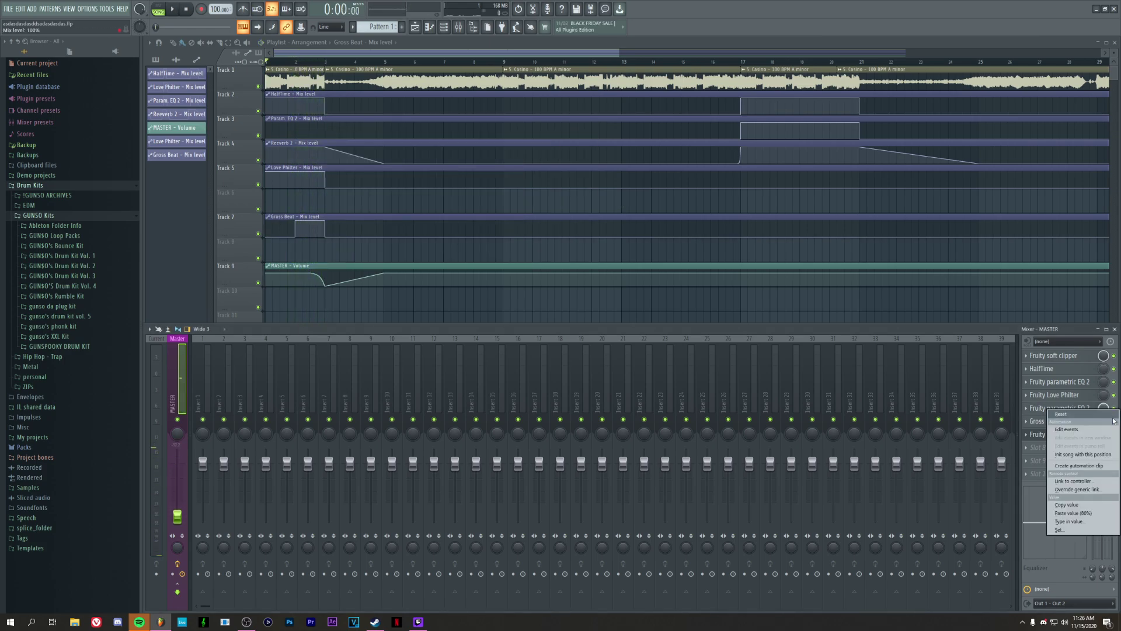
{"action": "left_click", "coordinate": [1084, 464]}
{"action": "key", "text": "F9"}
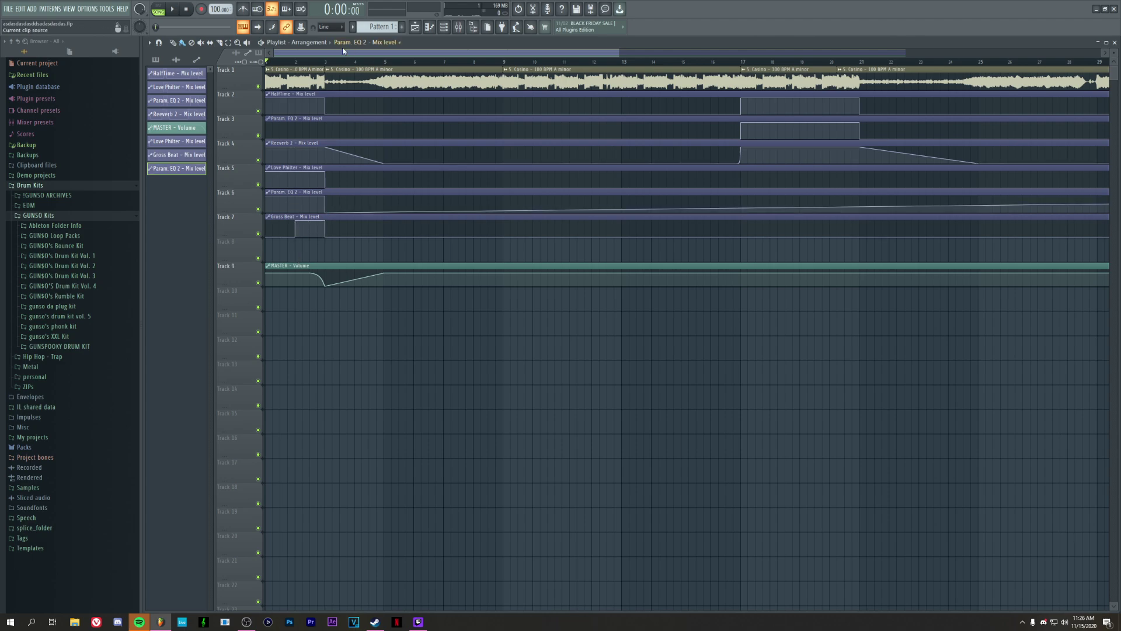
{"action": "scroll", "coordinate": [887, 261], "scroll_direction": "down", "scroll_amount": 4}
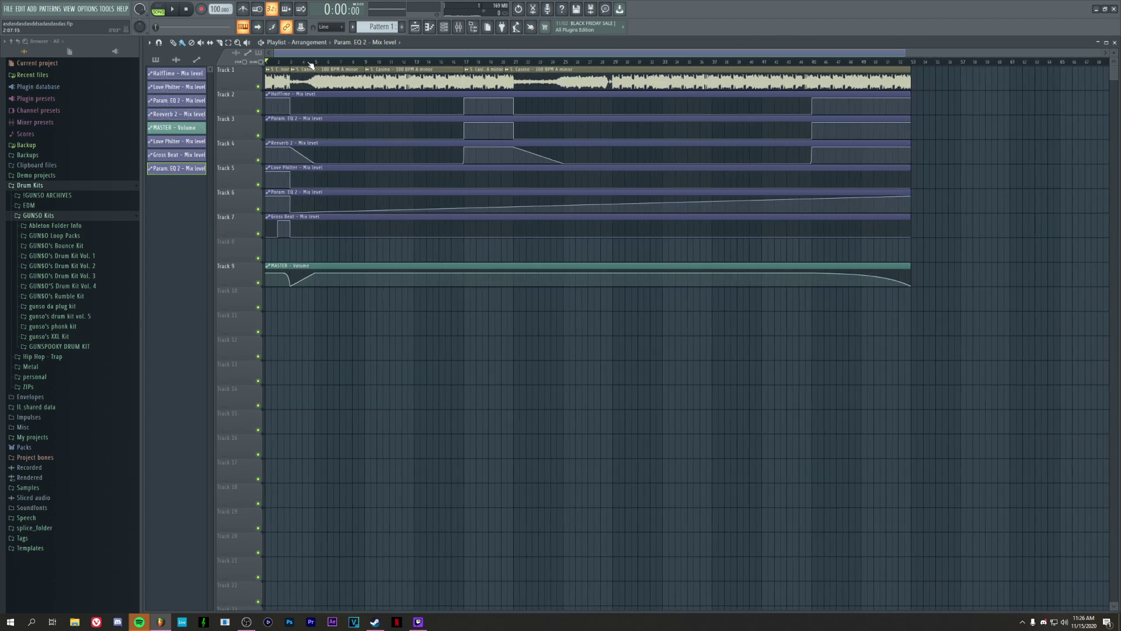
{"action": "mouse_move", "coordinate": [913, 199]}
{"action": "left_mouse_down"}
{"action": "mouse_move", "coordinate": [914, 229]}
{"action": "mouse_move", "coordinate": [910, 213]}
{"action": "left_mouse_up"}
- Play the arrangement to check the filtered intro and the slowed transition at bar 17, and review all automation clips
{"action": "scroll", "coordinate": [443, 55], "scroll_direction": "up", "scroll_amount": 5}
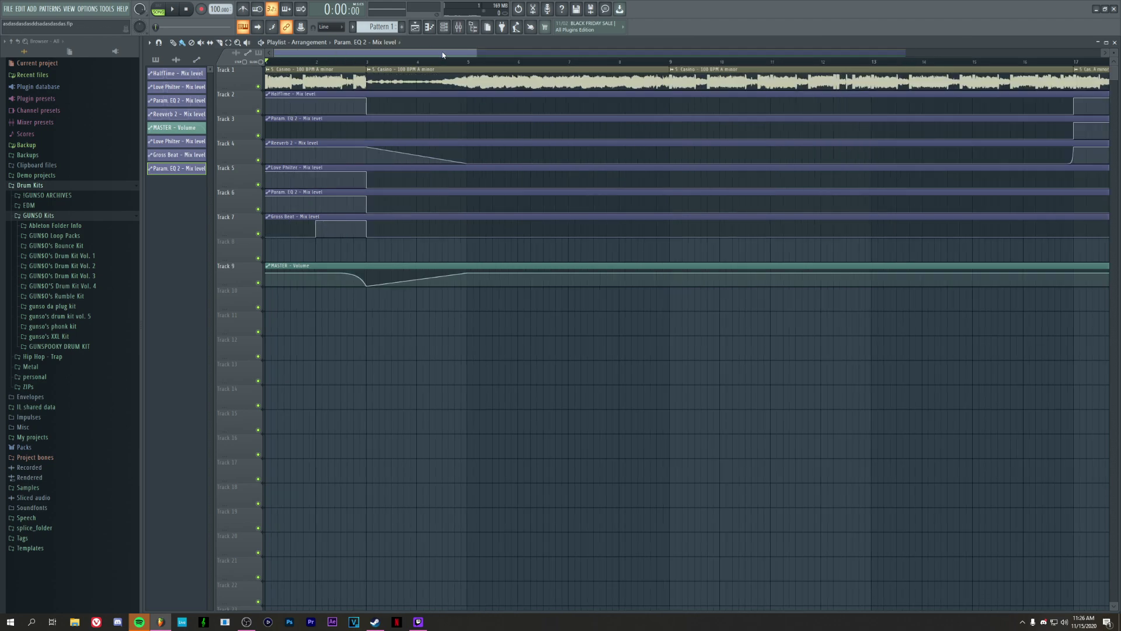
{"action": "scroll", "coordinate": [345, 64], "scroll_direction": "down", "scroll_amount": 5}
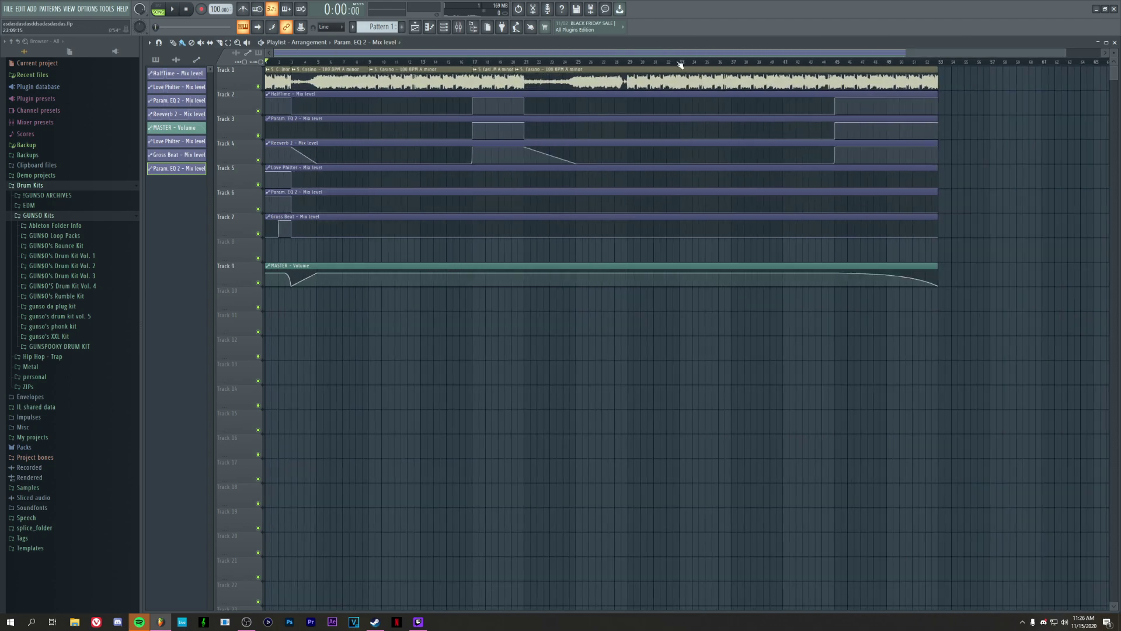
{"action": "scroll", "coordinate": [483, 63], "scroll_direction": "up", "scroll_amount": 2}
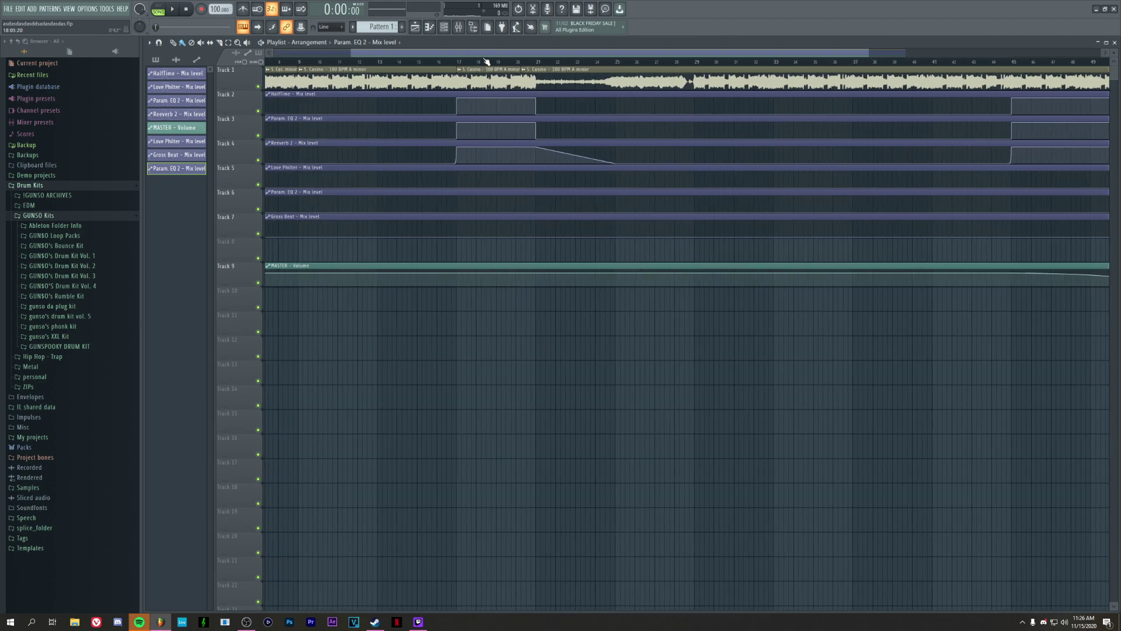
{"action": "left_click_drag", "start_coordinate": [483, 54], "coordinate": [406, 53]}
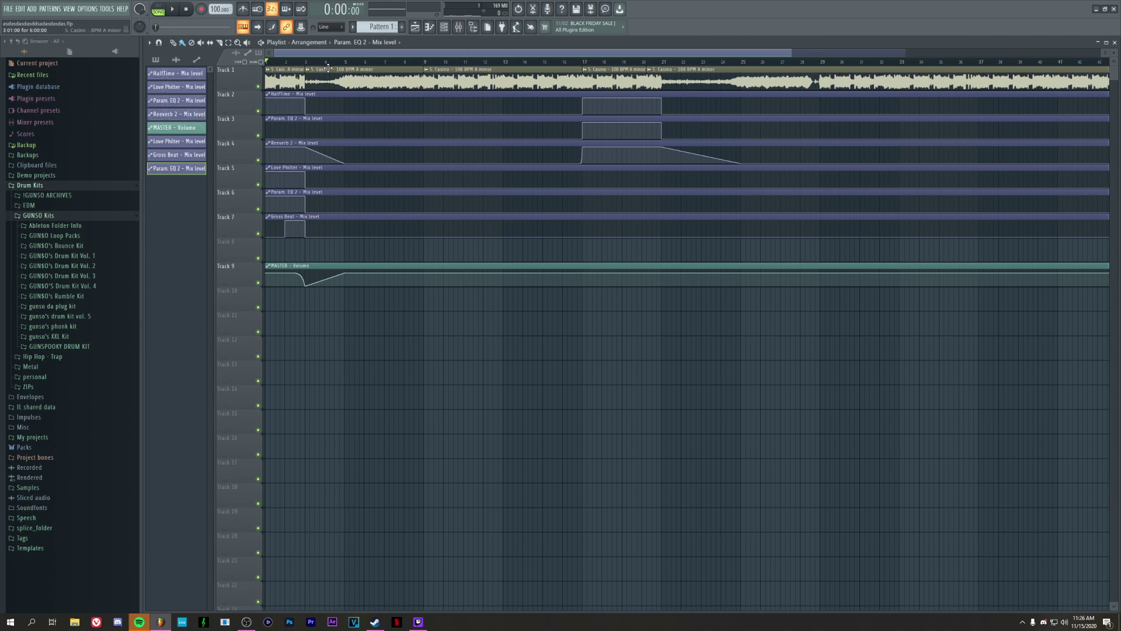
{"action": "key", "text": "space"}
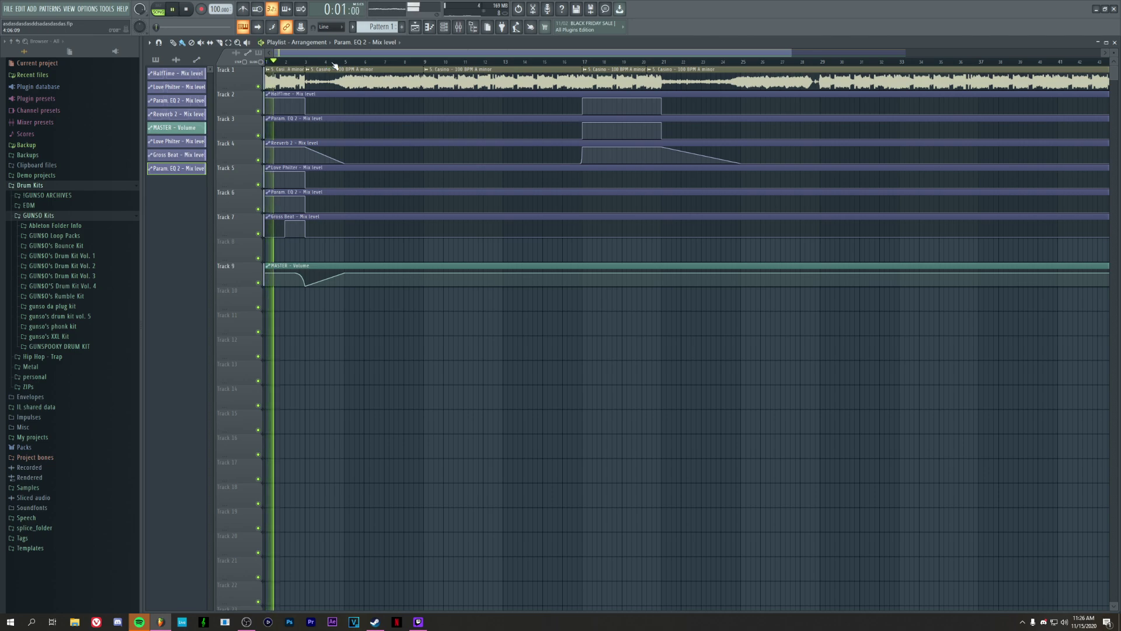
{"action": "scroll", "coordinate": [462, 65], "scroll_direction": "down", "scroll_amount": 2}
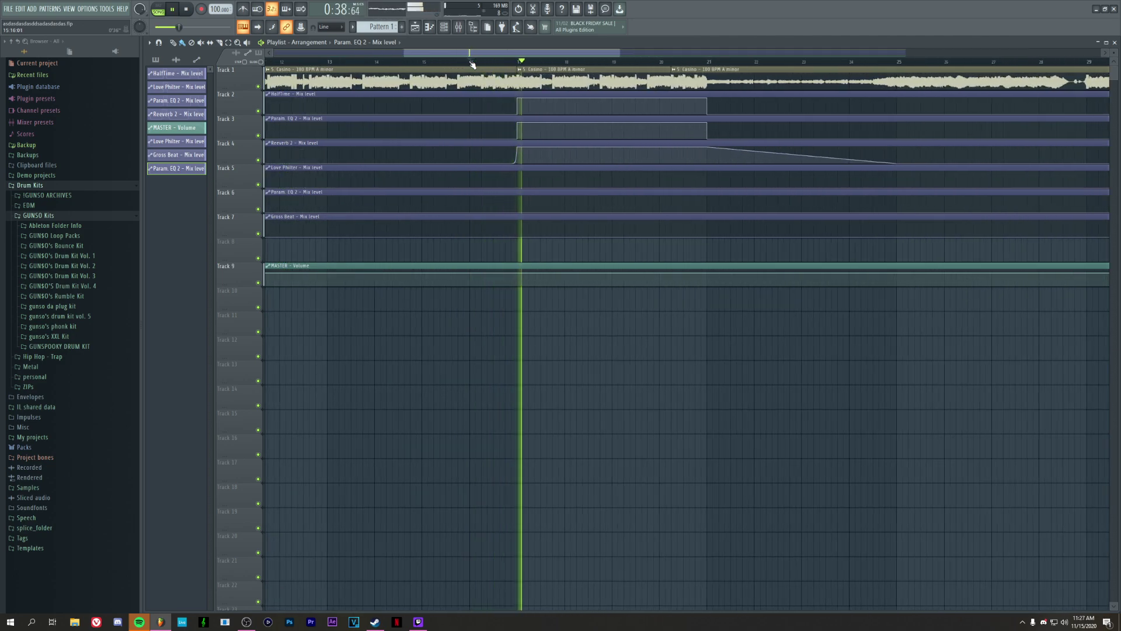
{"action": "scroll", "coordinate": [472, 64], "scroll_direction": "down", "scroll_amount": 2}
{"action": "scroll", "coordinate": [472, 64], "scroll_direction": "down", "scroll_amount": 4}
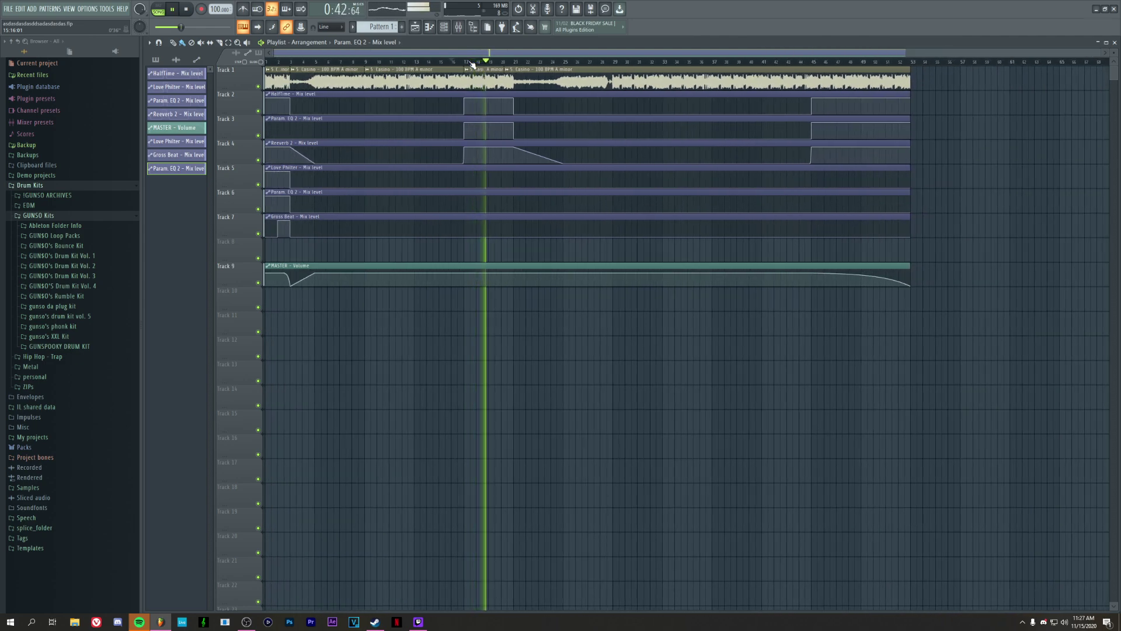
{"action": "key", "text": "space"}
{"action": "scroll", "coordinate": [216, 70], "scroll_direction": "up", "scroll_amount": 3}
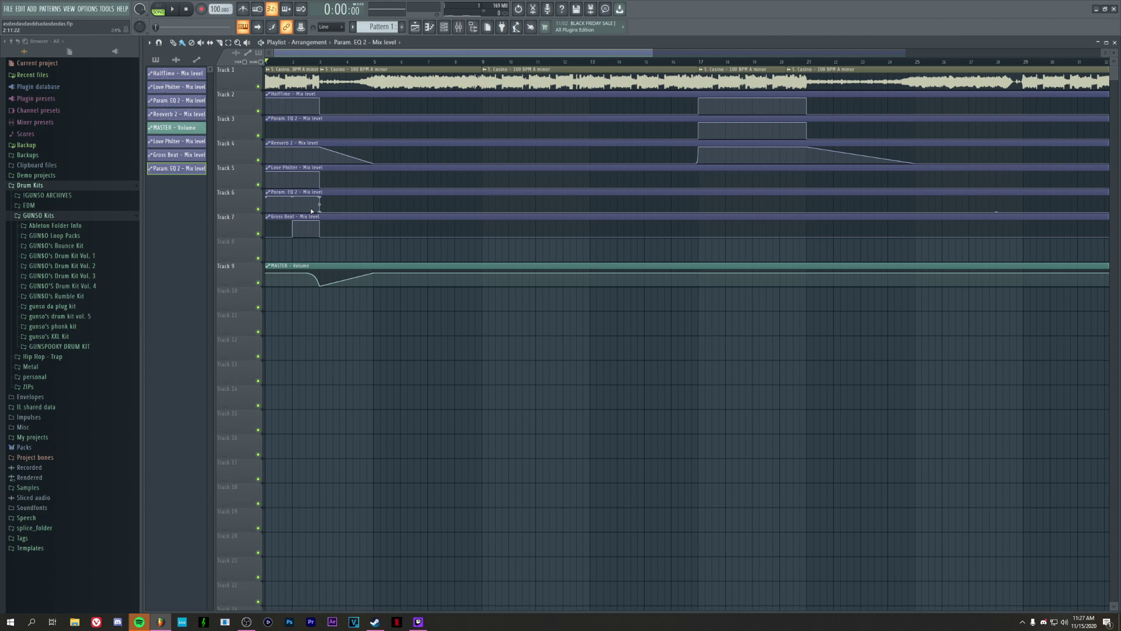
{"action": "scroll", "coordinate": [535, 65], "scroll_direction": "down", "scroll_amount": 3}
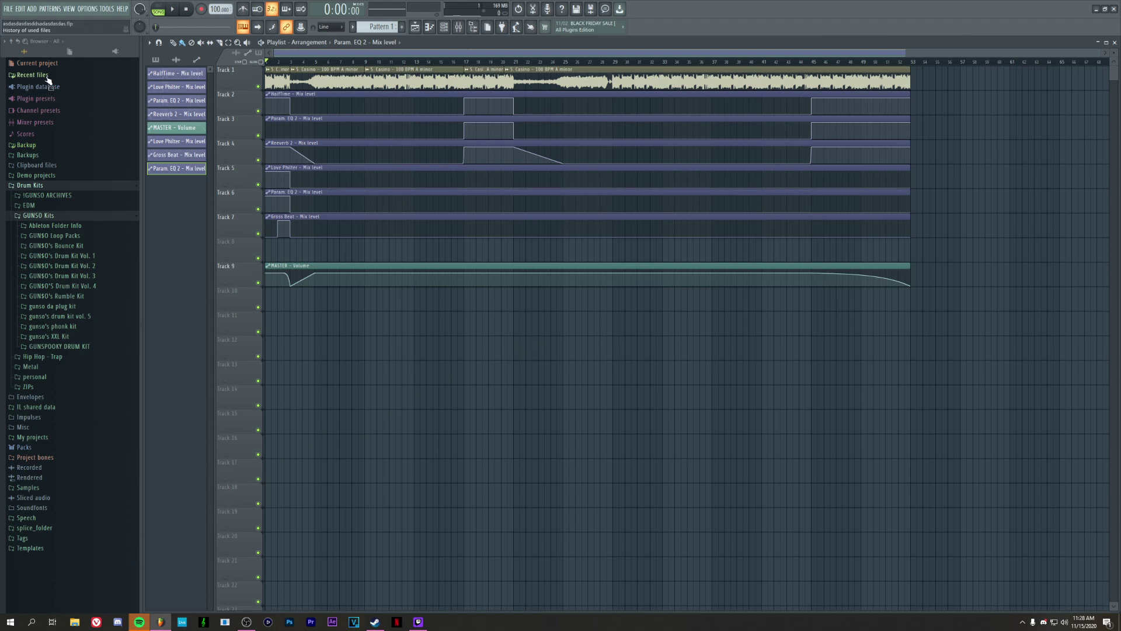
- Open the project containing the "cut up a bitch" audio clip and play its opening
{"action": "left_click", "coordinate": [8, 9]}
{"action": "left_click", "coordinate": [25, 24]}
{"action": "left_click", "coordinate": [596, 334]}
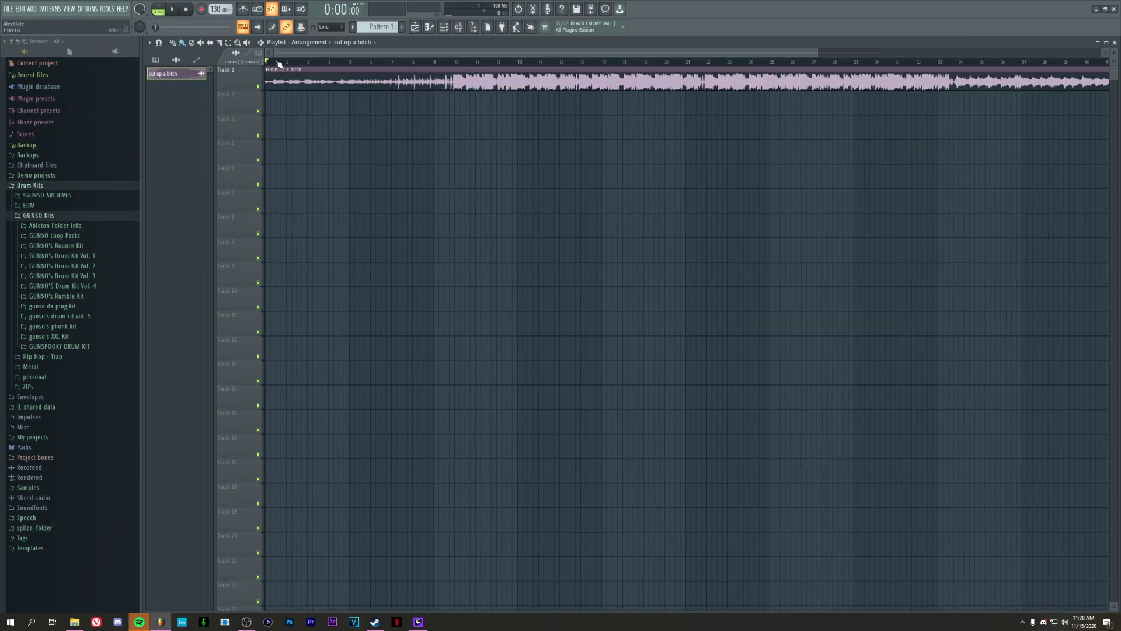
{"action": "key", "text": "space"}
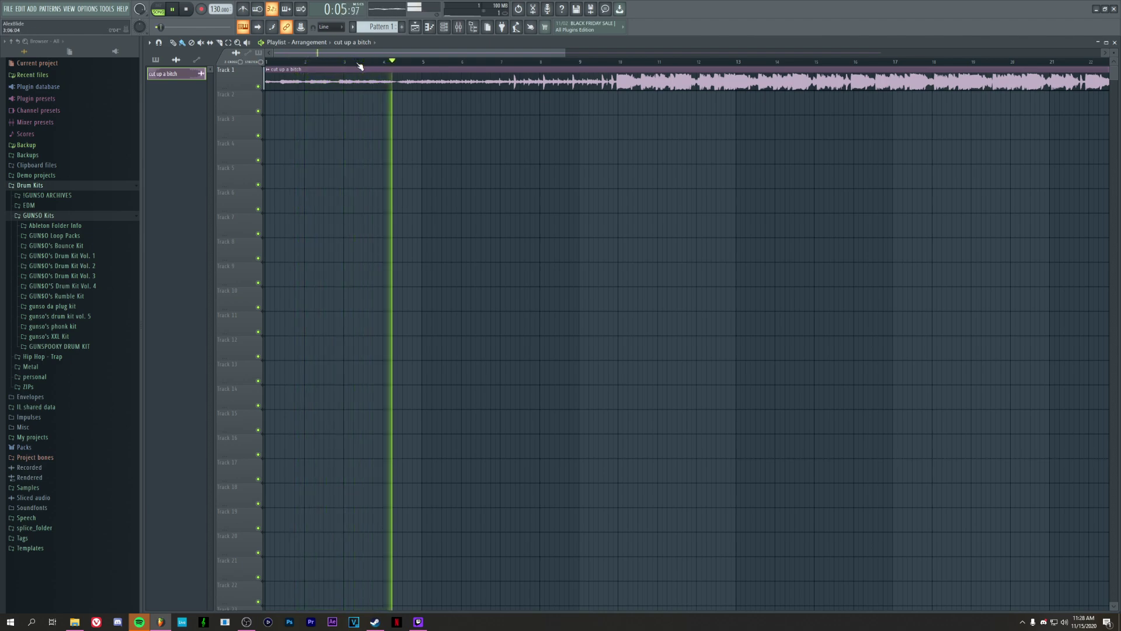
{"action": "key", "text": "space"}
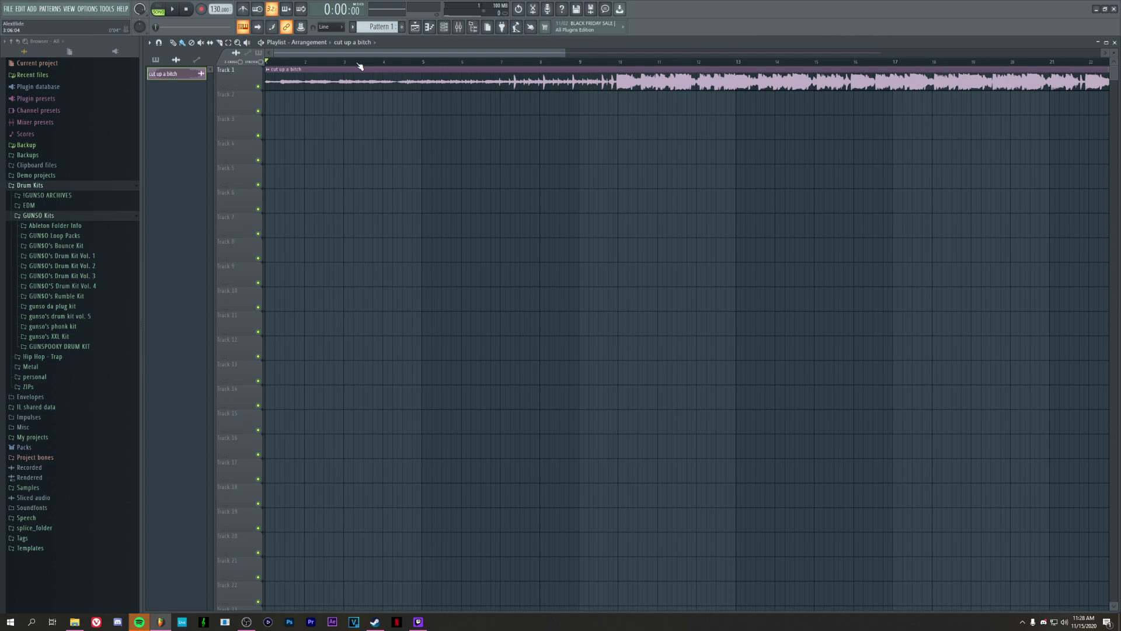
- Set the project tempo to 174 BPM and play the song near bar 43
{"action": "scroll", "coordinate": [360, 64], "scroll_direction": "down", "scroll_amount": 4}
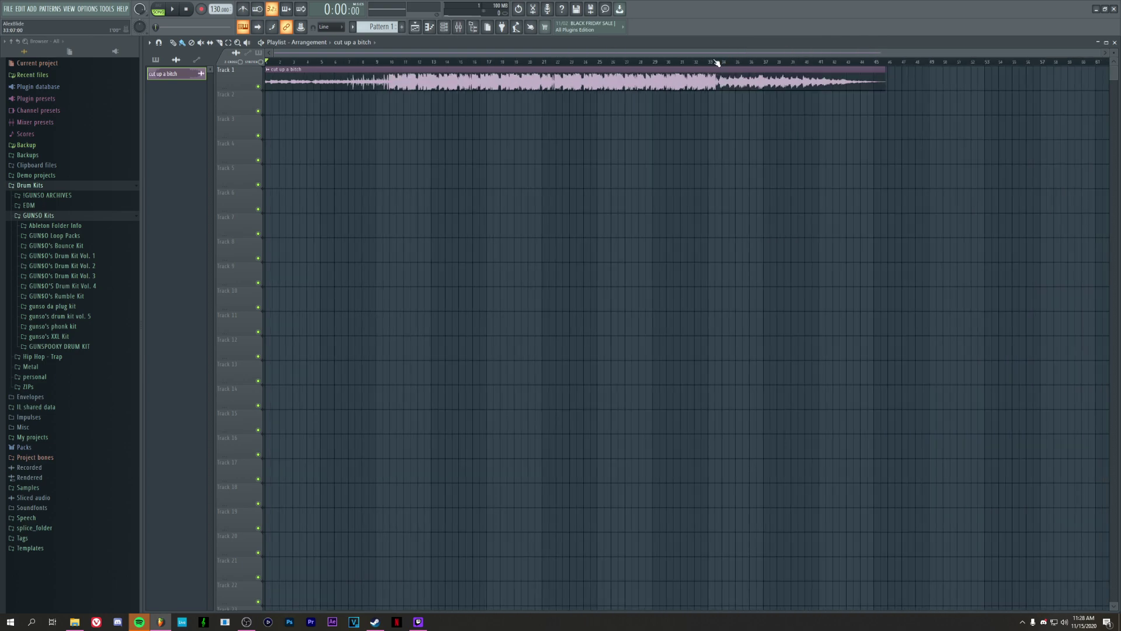
{"action": "scroll", "coordinate": [717, 64], "scroll_direction": "up", "scroll_amount": 6}
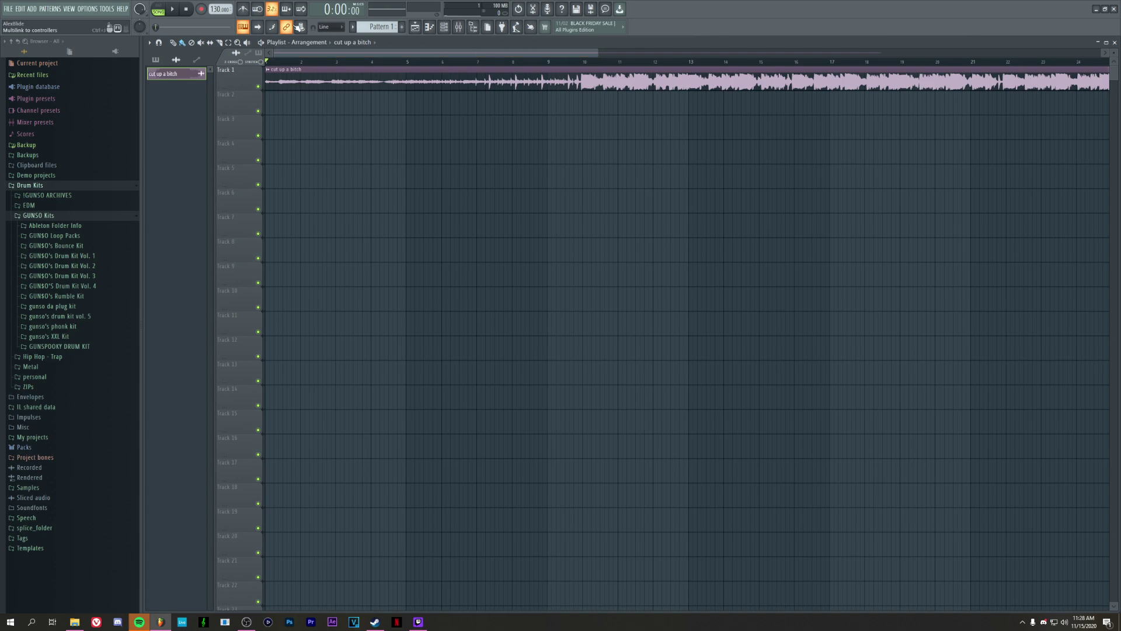
{"action": "left_click_drag", "start_coordinate": [220, 9], "coordinate": [219, 20]}
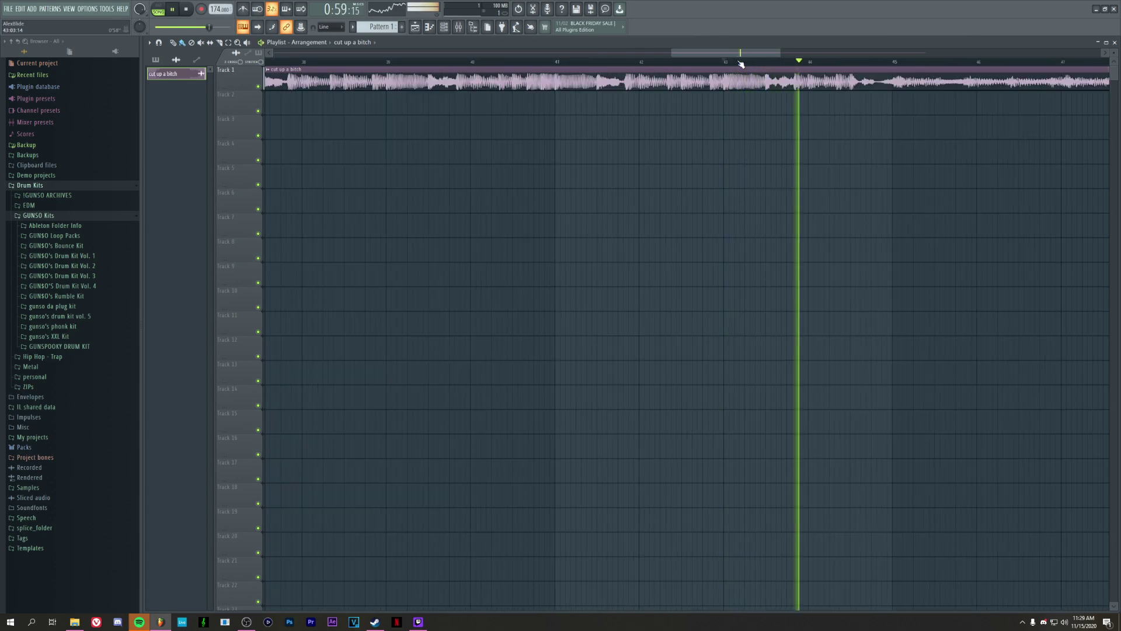
- Listen to the song past bar 44 into its fading outro with the rest of the waveform in view, and stop playback
{"action": "scroll", "coordinate": [740, 65], "scroll_direction": "down", "scroll_amount": 3}
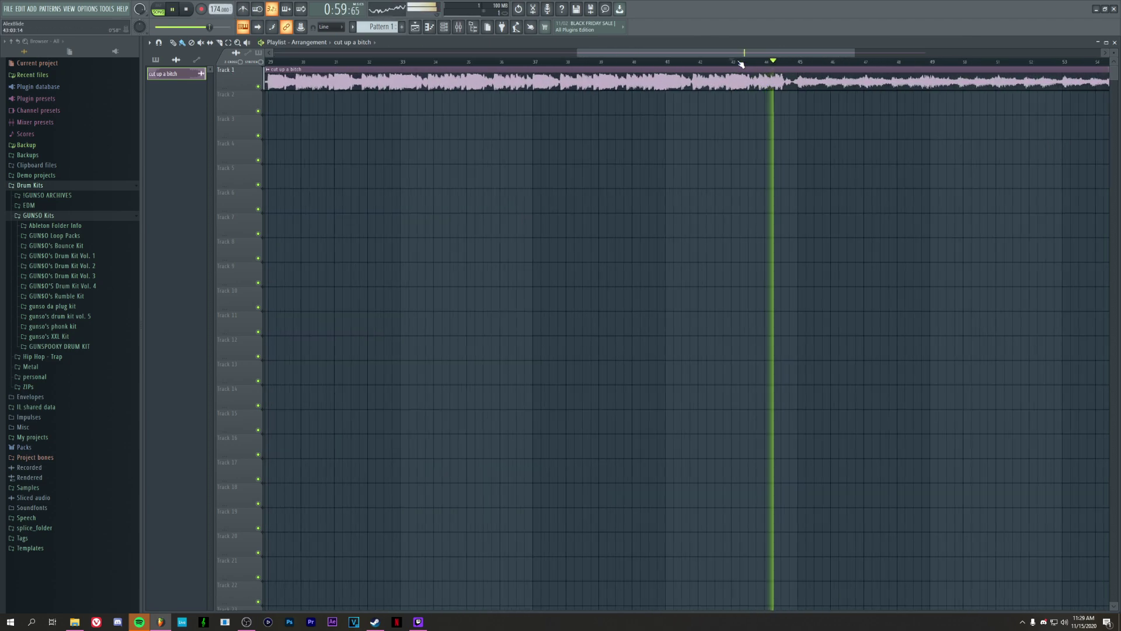
{"action": "scroll", "coordinate": [740, 64], "scroll_direction": "down", "scroll_amount": 2}
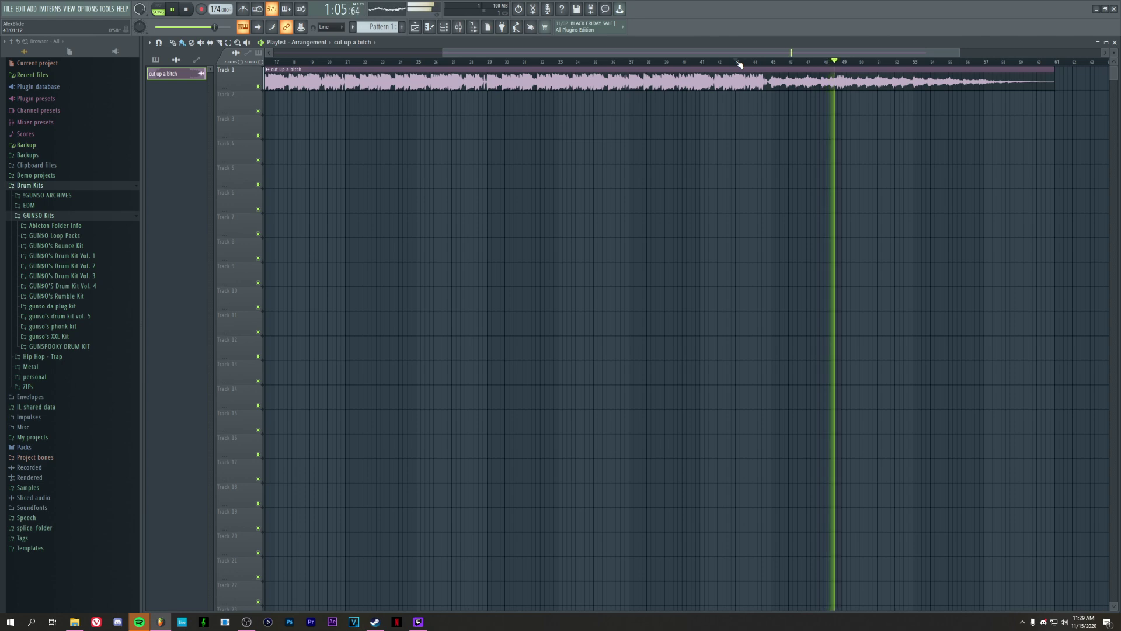
{"action": "key", "text": "space"}
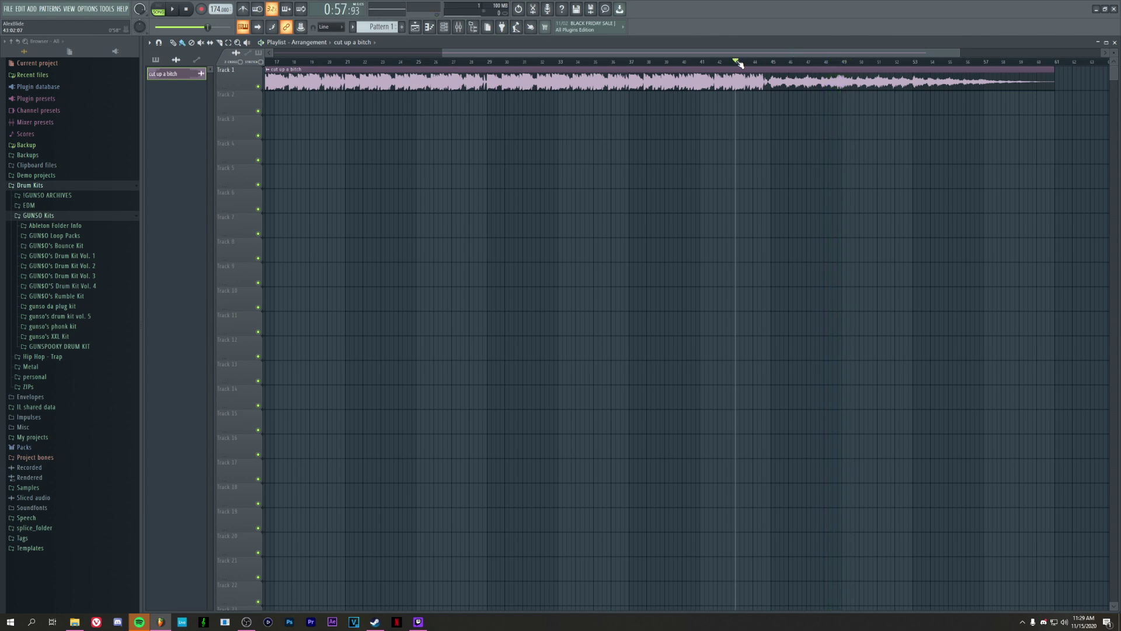
- Play short passages around bar 44, starting just before and just after the waveform drops, to examine the transition point
{"action": "scroll", "coordinate": [741, 65], "scroll_direction": "up", "scroll_amount": 5}
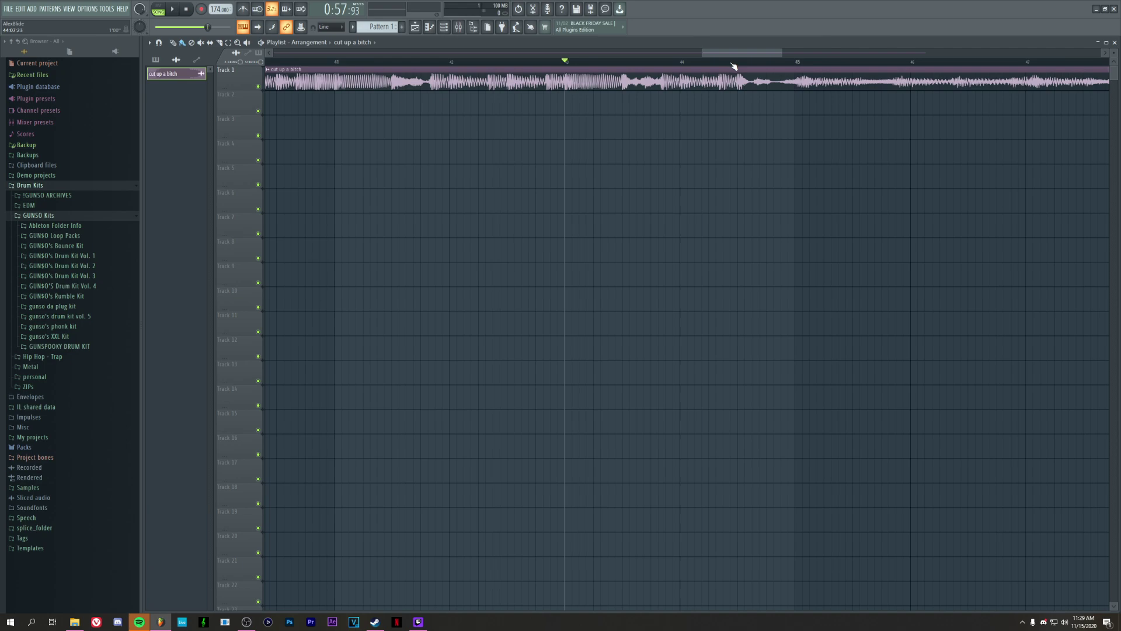
{"action": "left_click_drag", "start_coordinate": [767, 62], "coordinate": [730, 62]}
{"action": "key", "text": "space"}
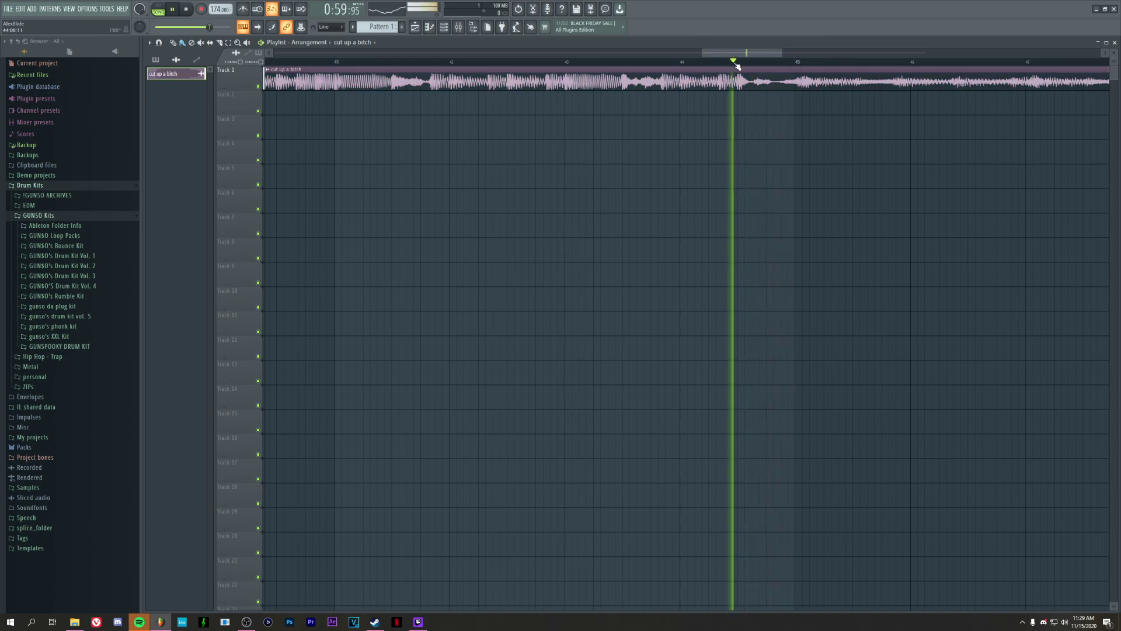
{"action": "key", "text": "space"}
{"action": "left_click", "coordinate": [771, 61]}
{"action": "key", "text": "space"}
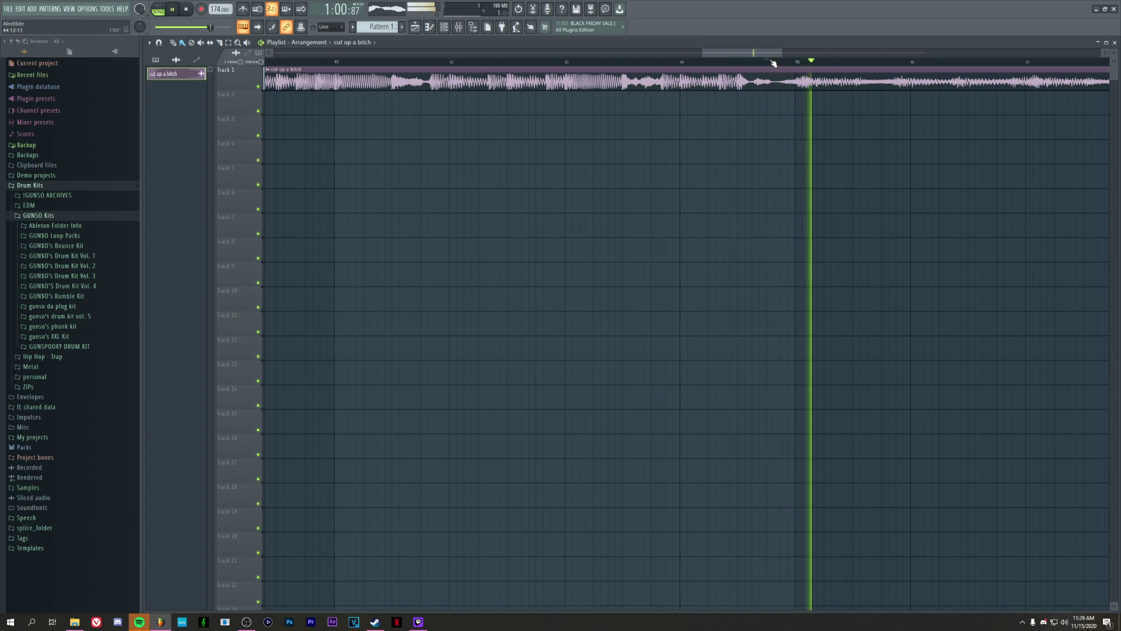
{"action": "key", "text": "space"}
{"action": "scroll", "coordinate": [771, 62], "scroll_direction": "down", "scroll_amount": 4}
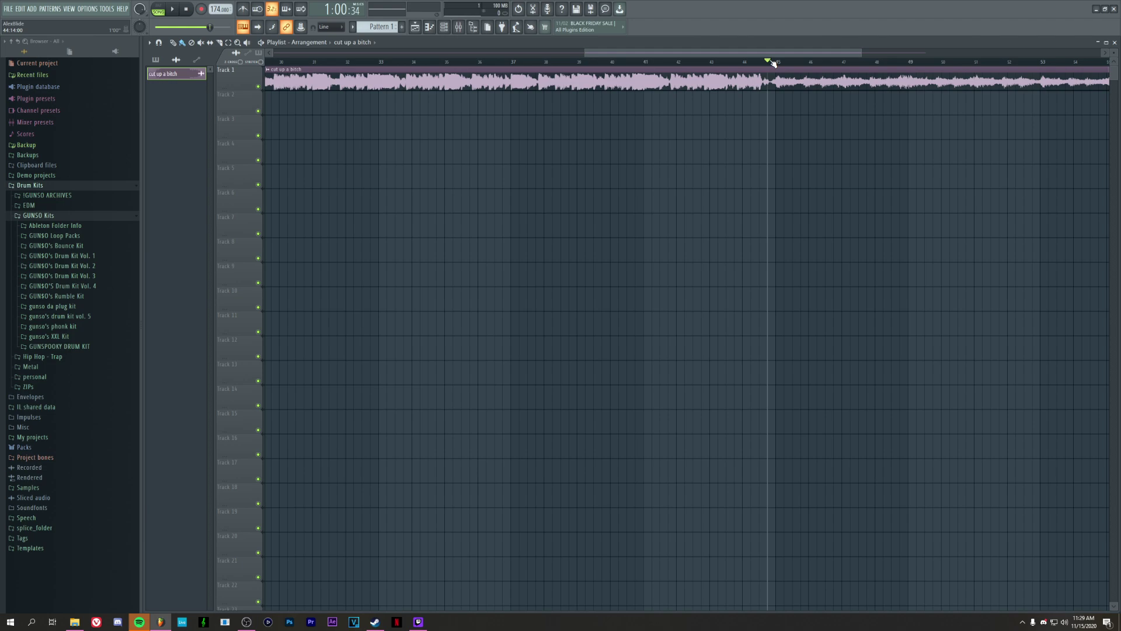
- Select the playlist time range from 44:13:00 to 45:01:00 over the audio clip, and clear the selection
{"action": "scroll", "coordinate": [772, 63], "scroll_direction": "up", "scroll_amount": 6}
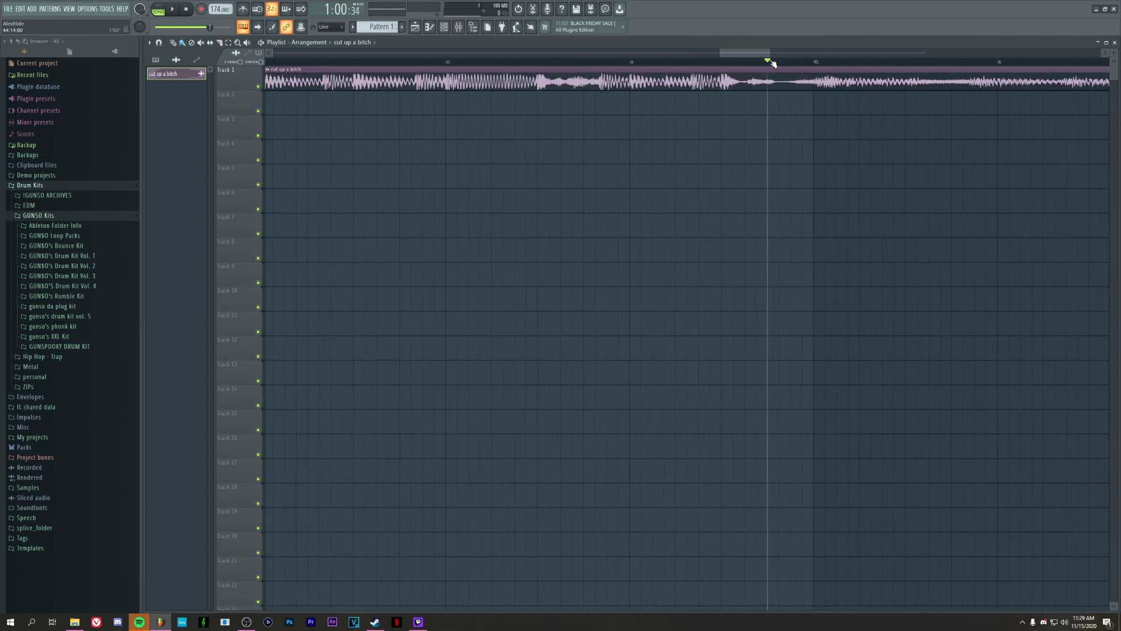
{"action": "left_click_drag", "start_coordinate": [770, 64], "coordinate": [816, 63]}
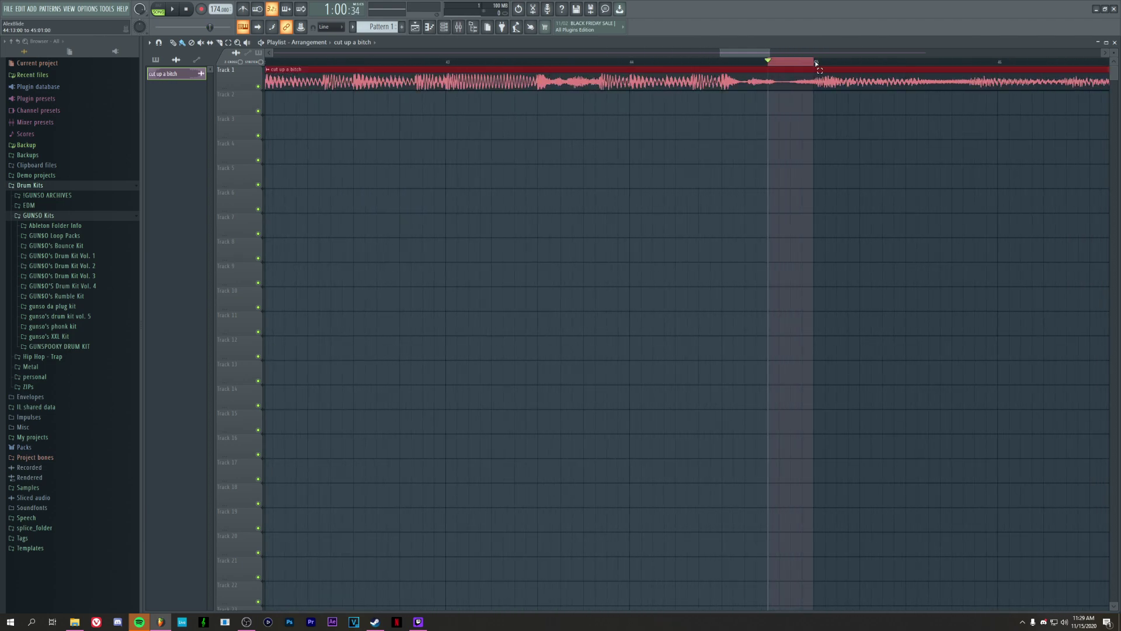
{"action": "scroll", "coordinate": [789, 62], "scroll_direction": "right", "scroll_amount": 1}
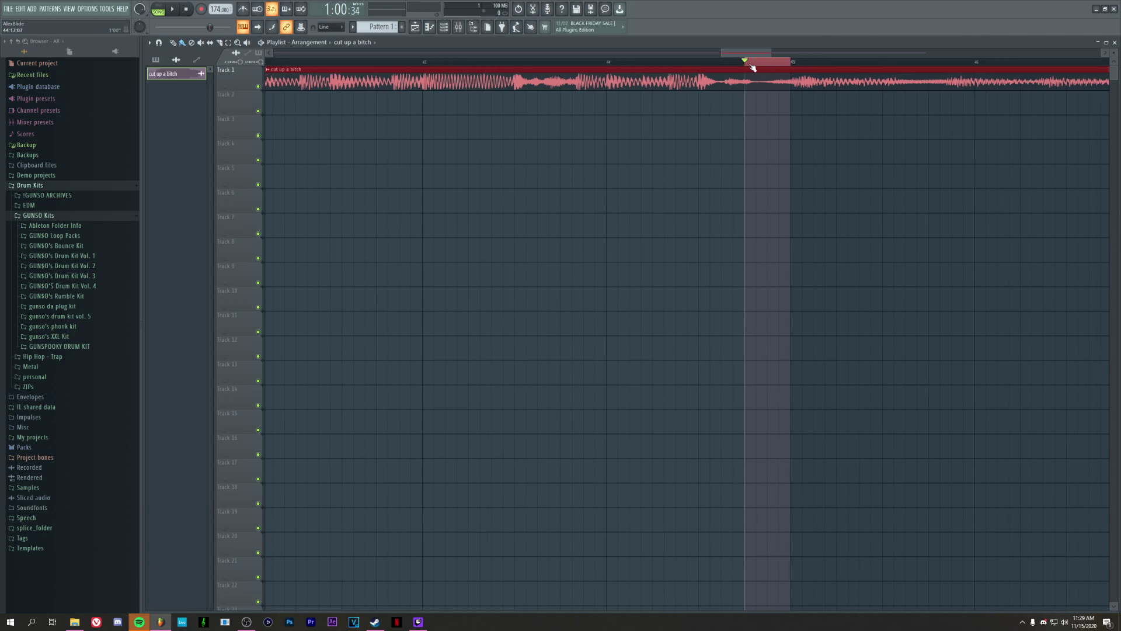
{"action": "scroll", "coordinate": [768, 63], "scroll_direction": "down", "scroll_amount": 4}
{"action": "key", "text": "ctrl+d"}
{"action": "scroll", "coordinate": [776, 65], "scroll_direction": "down", "scroll_amount": 2}
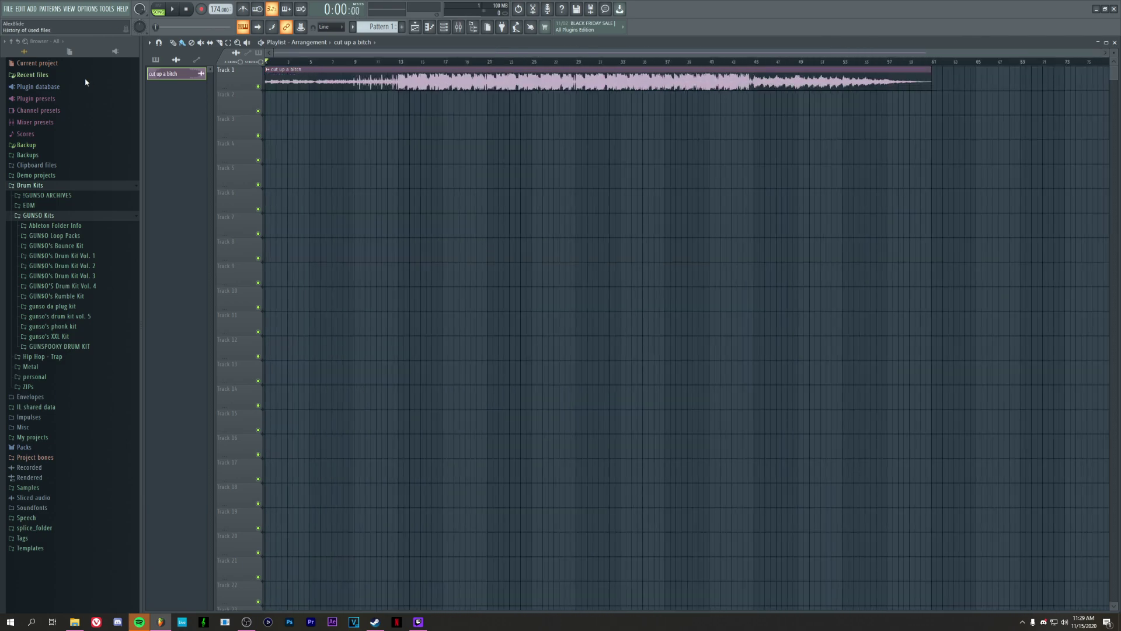